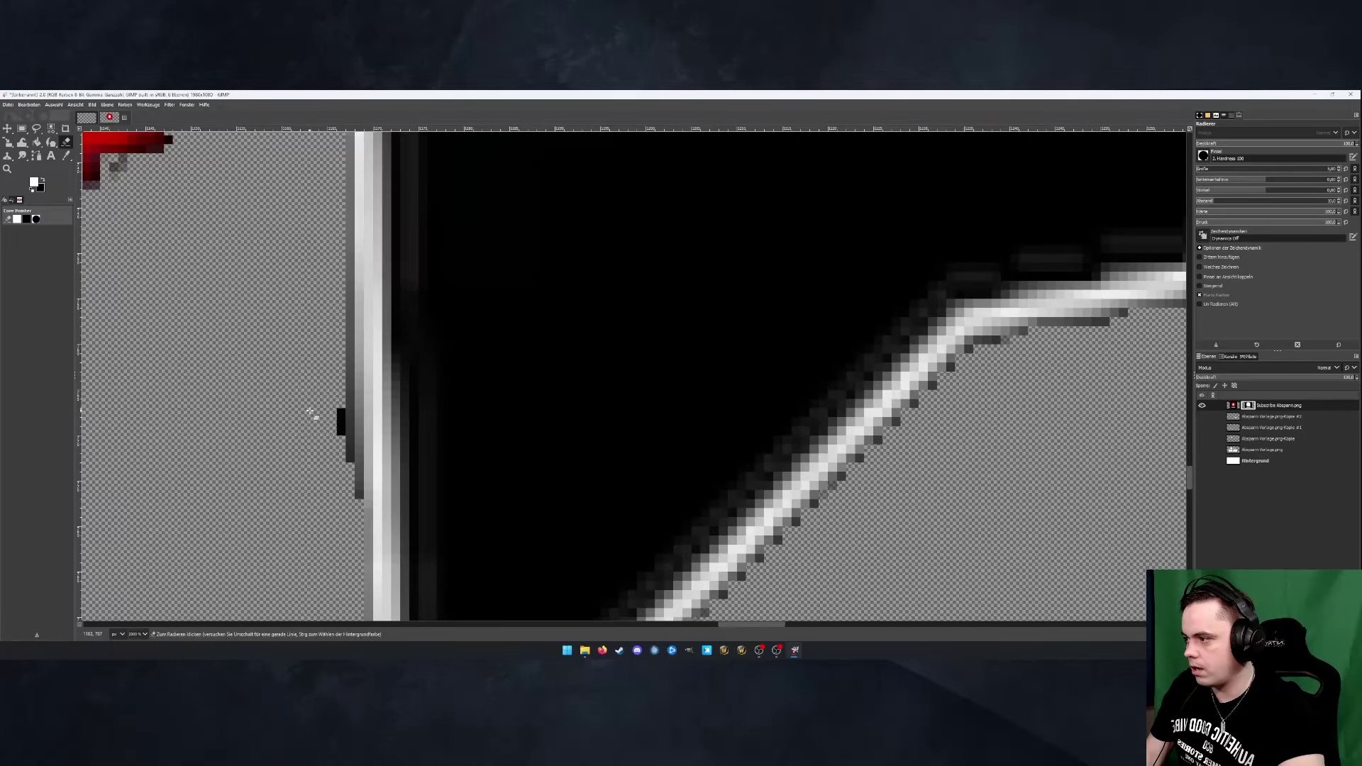
Erase the stray black pixels beside the cursor arrow's left edge and apply the mask of the Subscribe Abspann.png layer
drag(312, 415, 332, 440)
scroll(324, 457, down, 10)
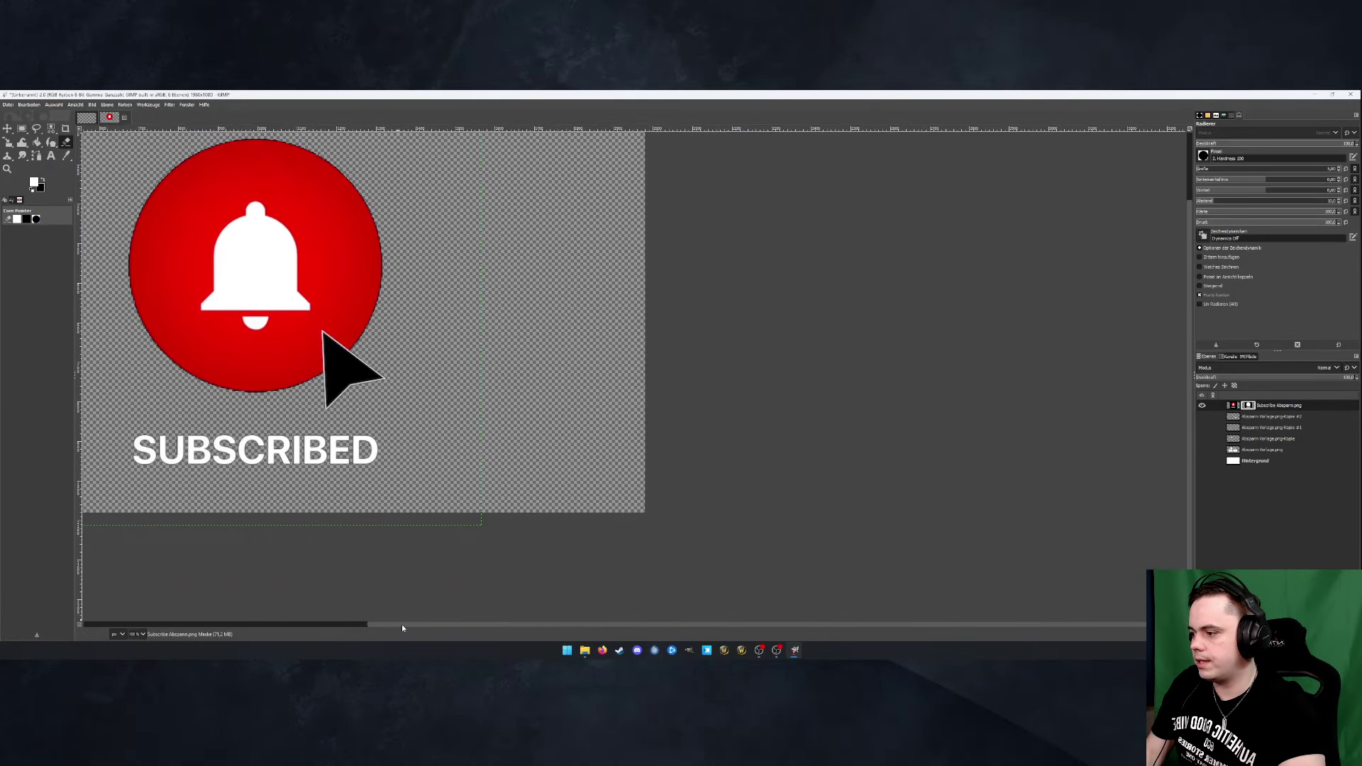
scroll(587, 454, up, 1)
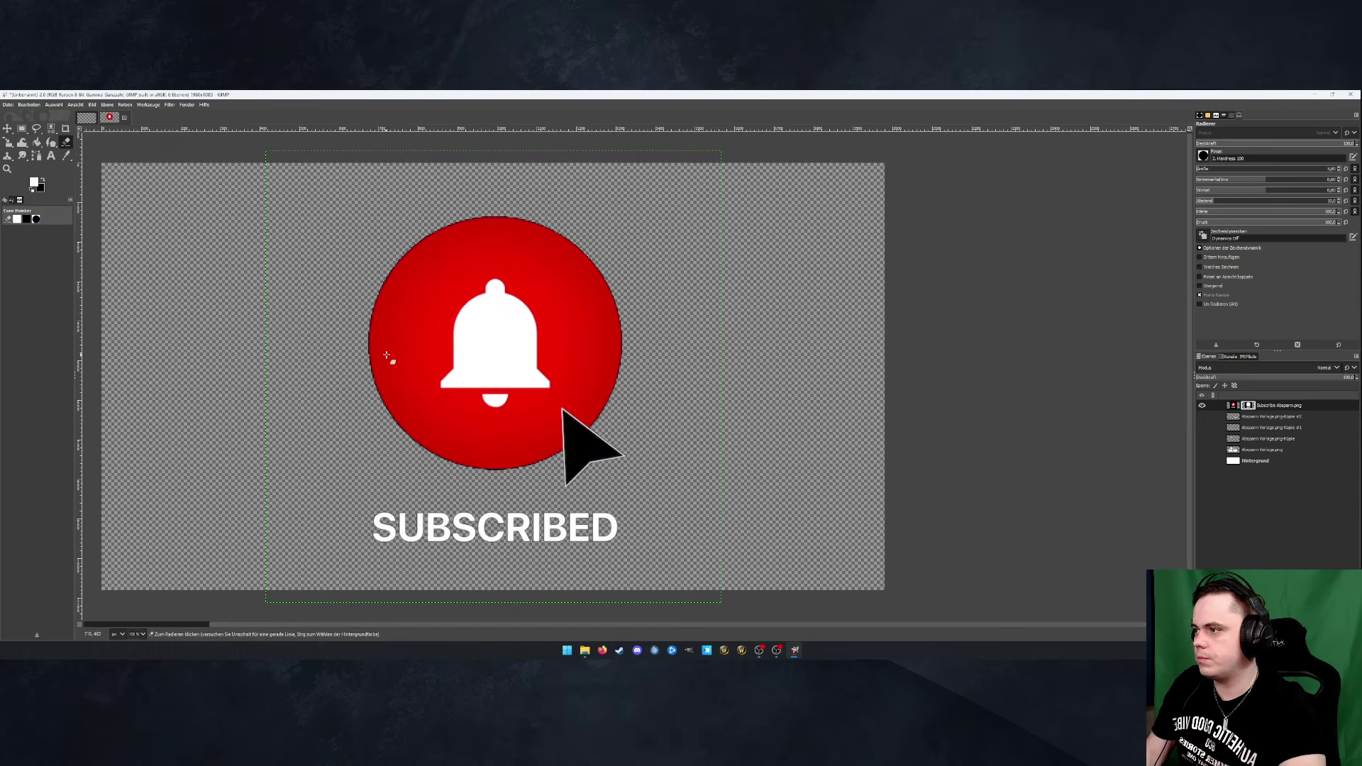
right_click(1247, 405)
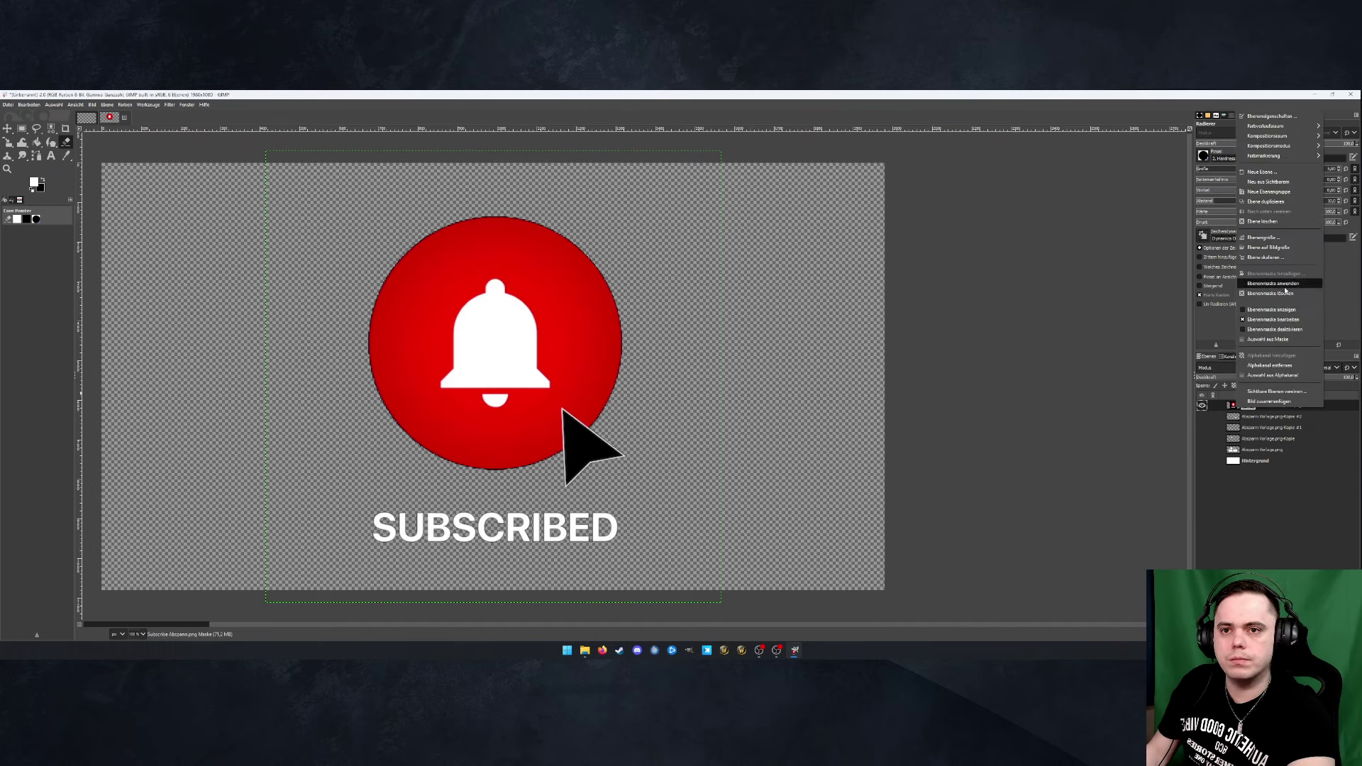
click(1273, 283)
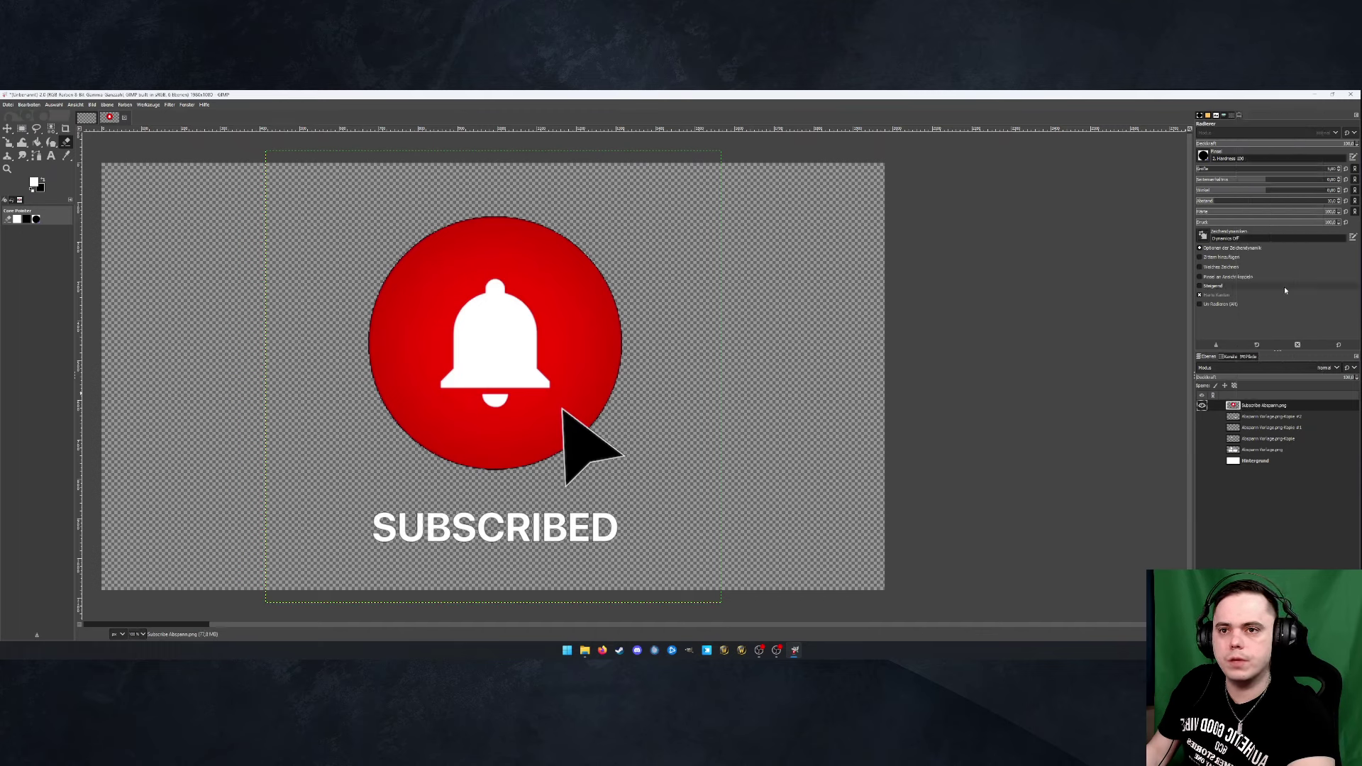
Try to select the dark outline pixels around the red circle by color, adding neighbouring shades to the selection
click(54, 105)
click(66, 156)
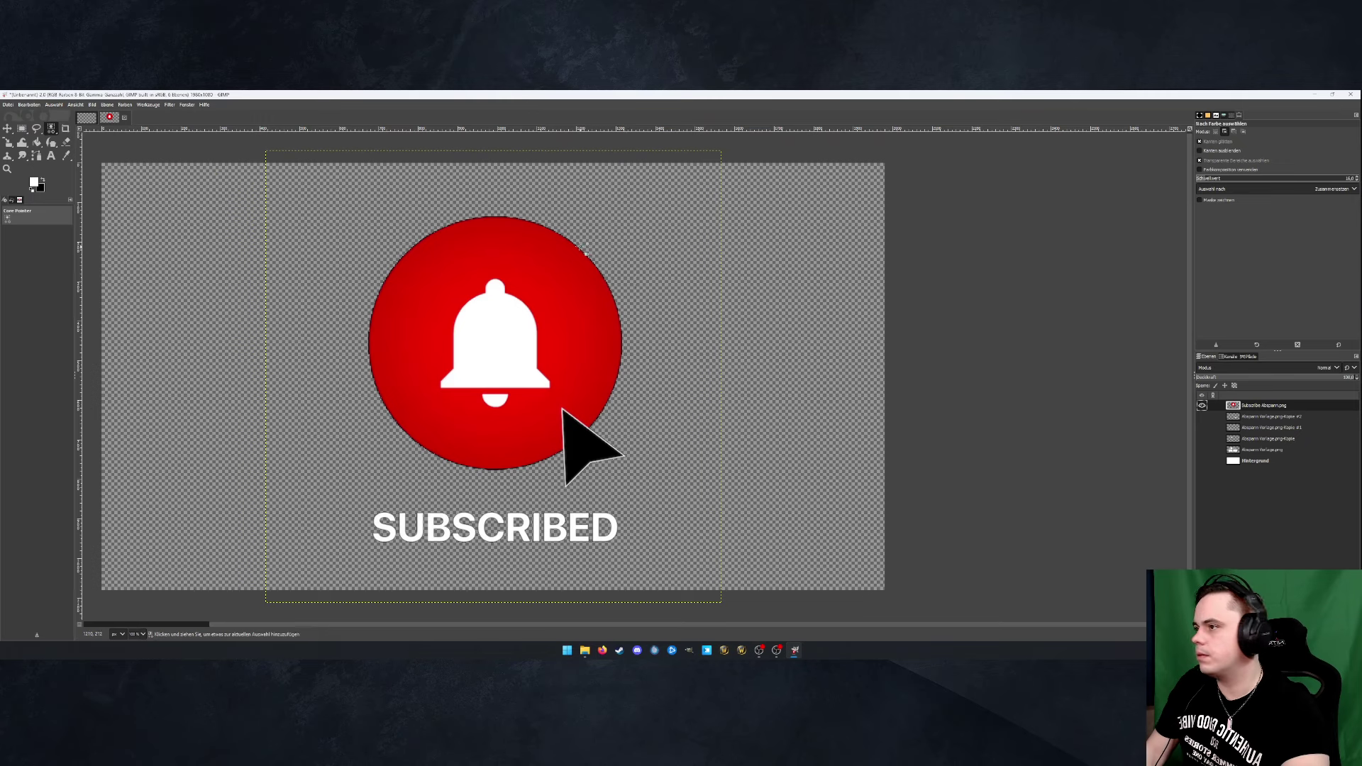
scroll(583, 250, up, 6)
shift+click(661, 173)
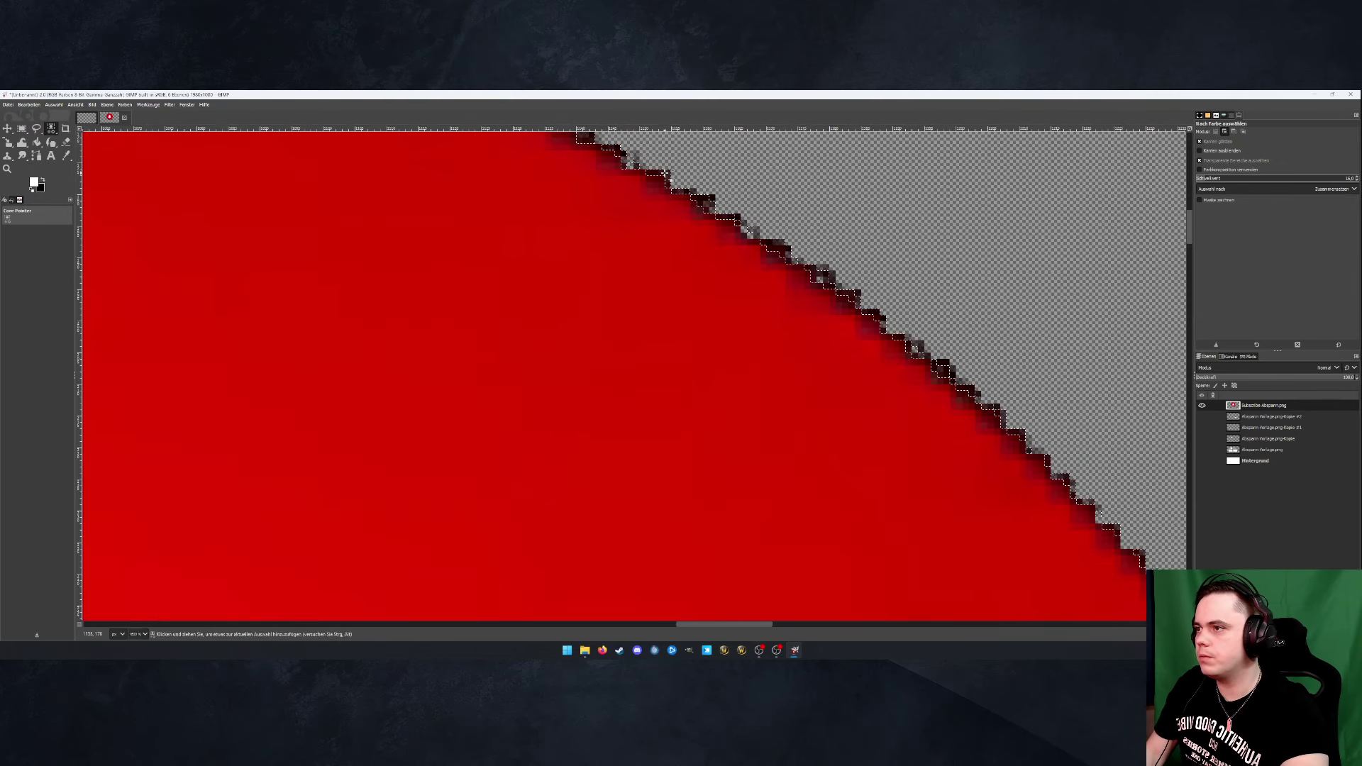
shift+click(632, 159)
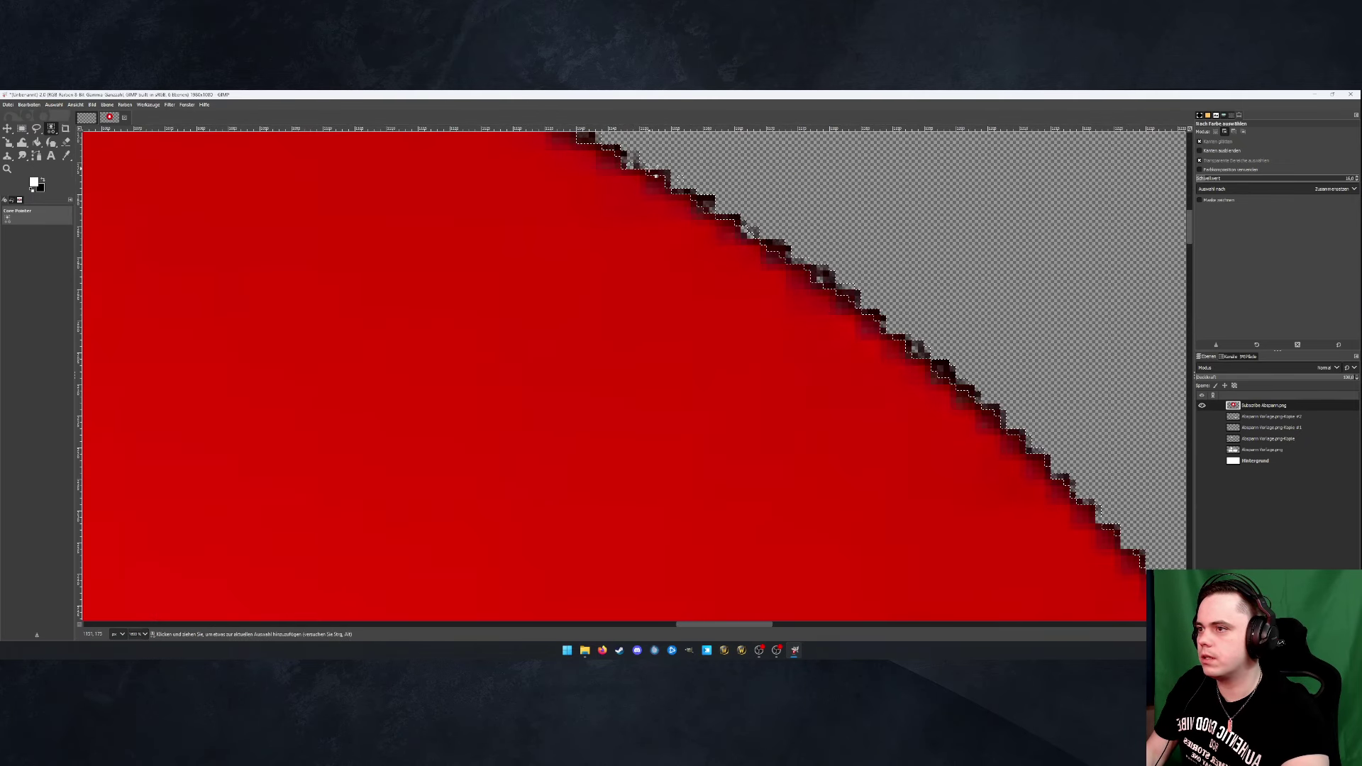
scroll(693, 226, down, 6)
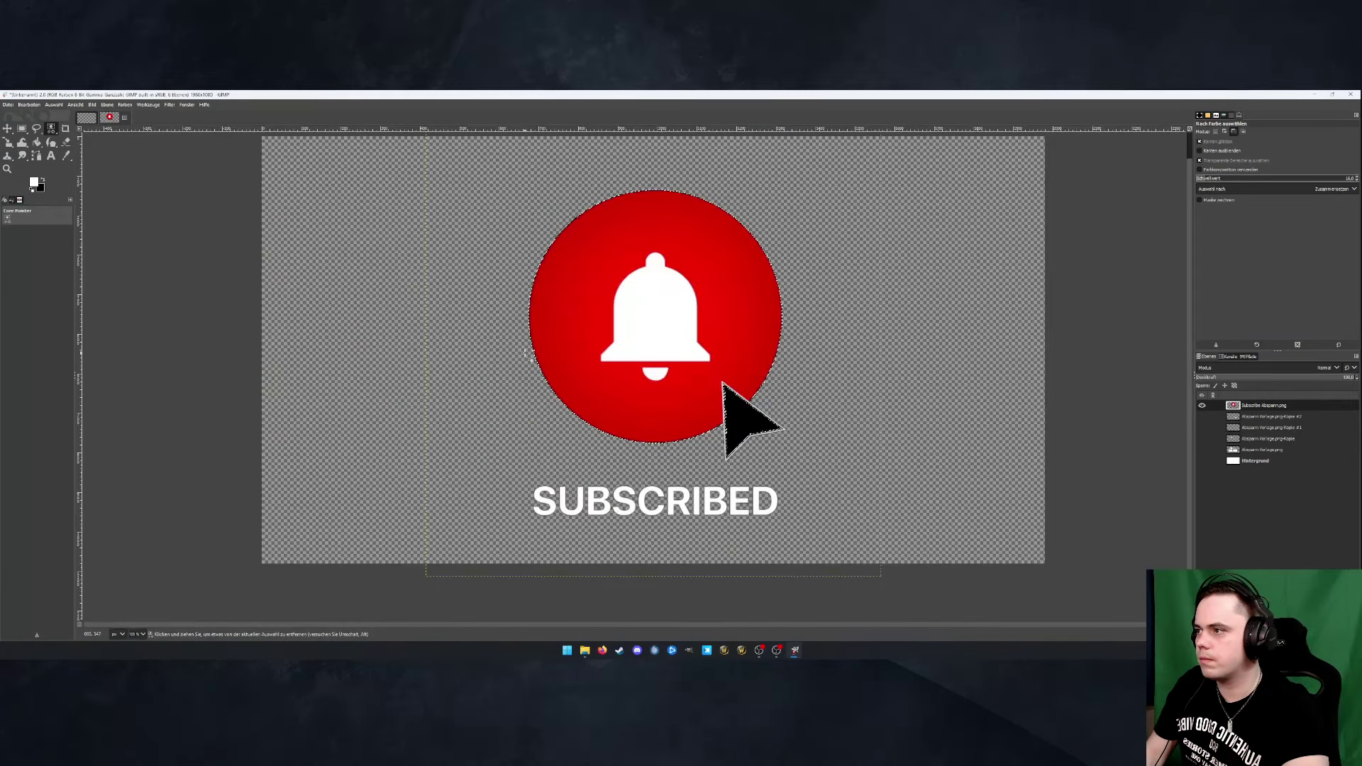
Subtract the dark fringe colors along the red circle's edge from the color selection
scroll(539, 269, up, 10)
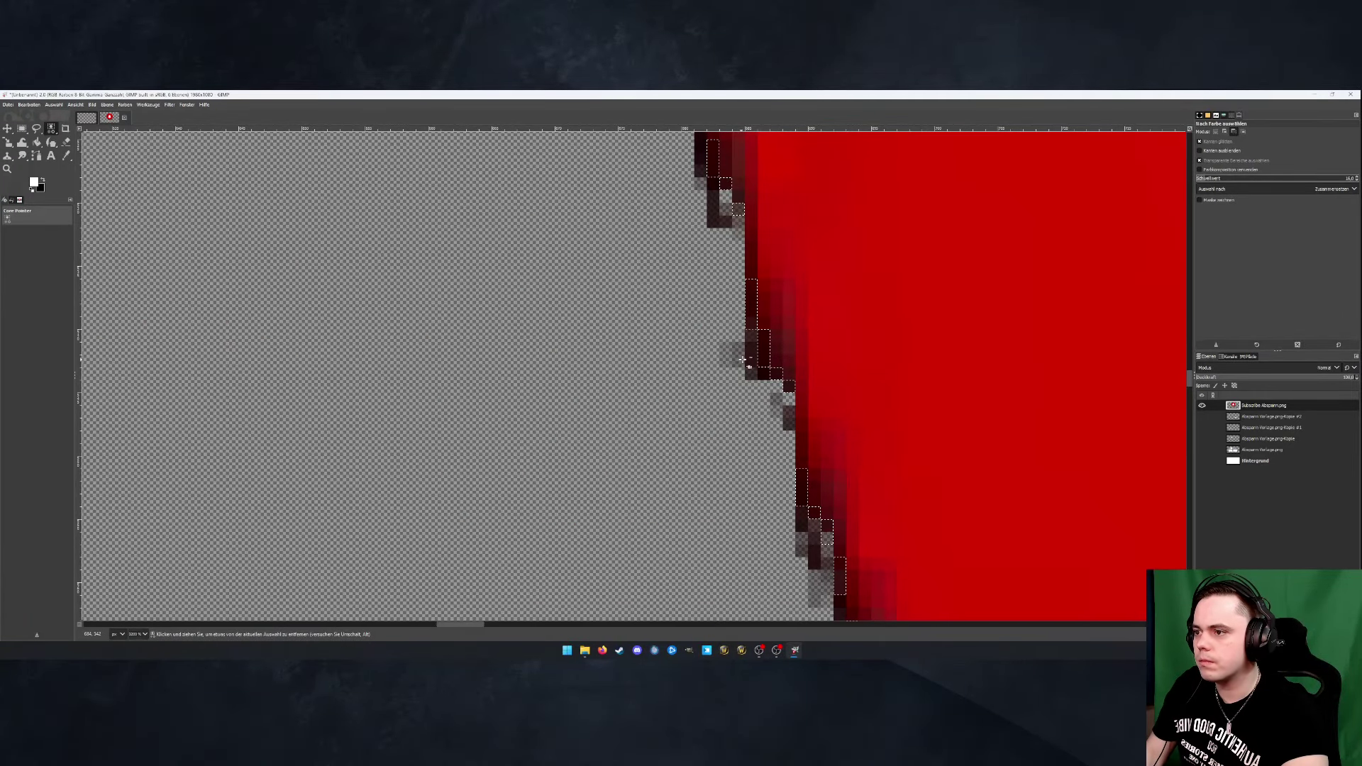
ctrl+click(743, 360)
ctrl+click(722, 313)
scroll(718, 343, down, 8)
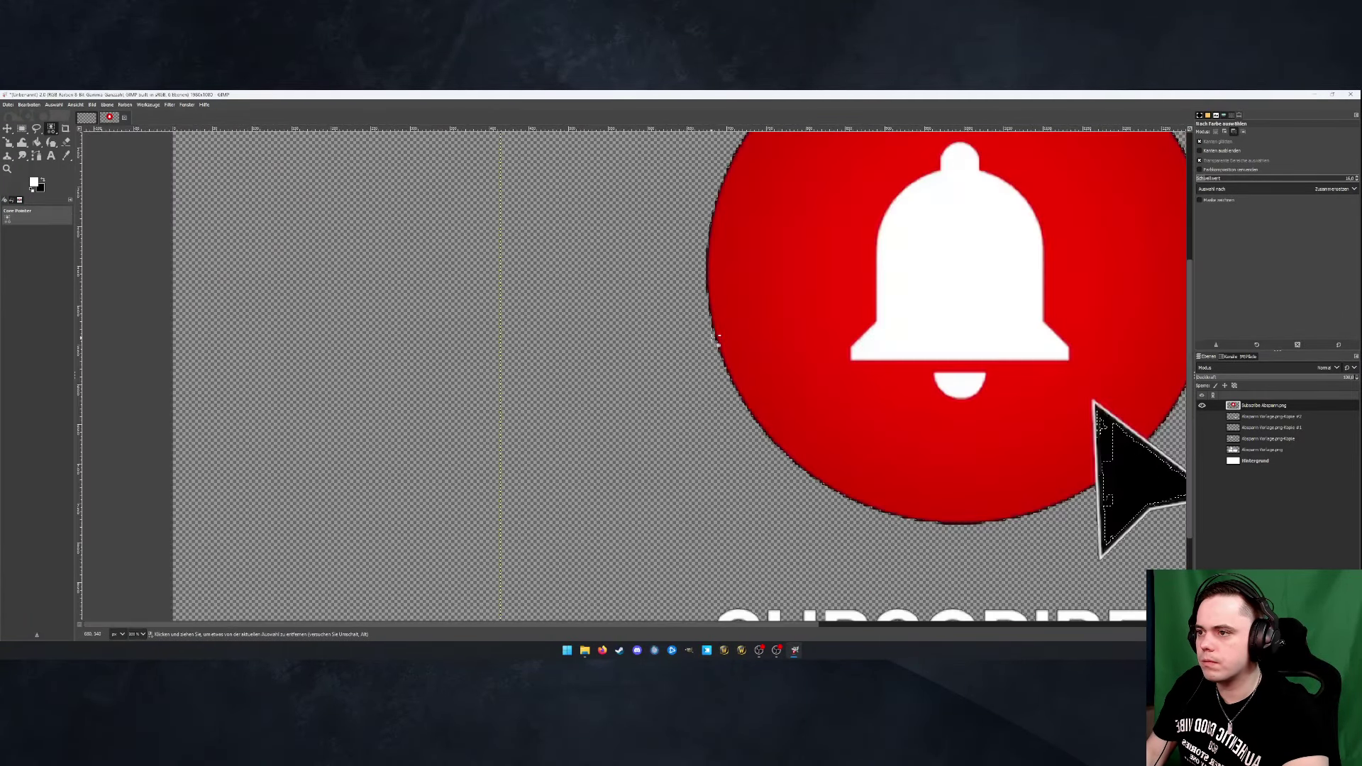
scroll(859, 362, up, 4)
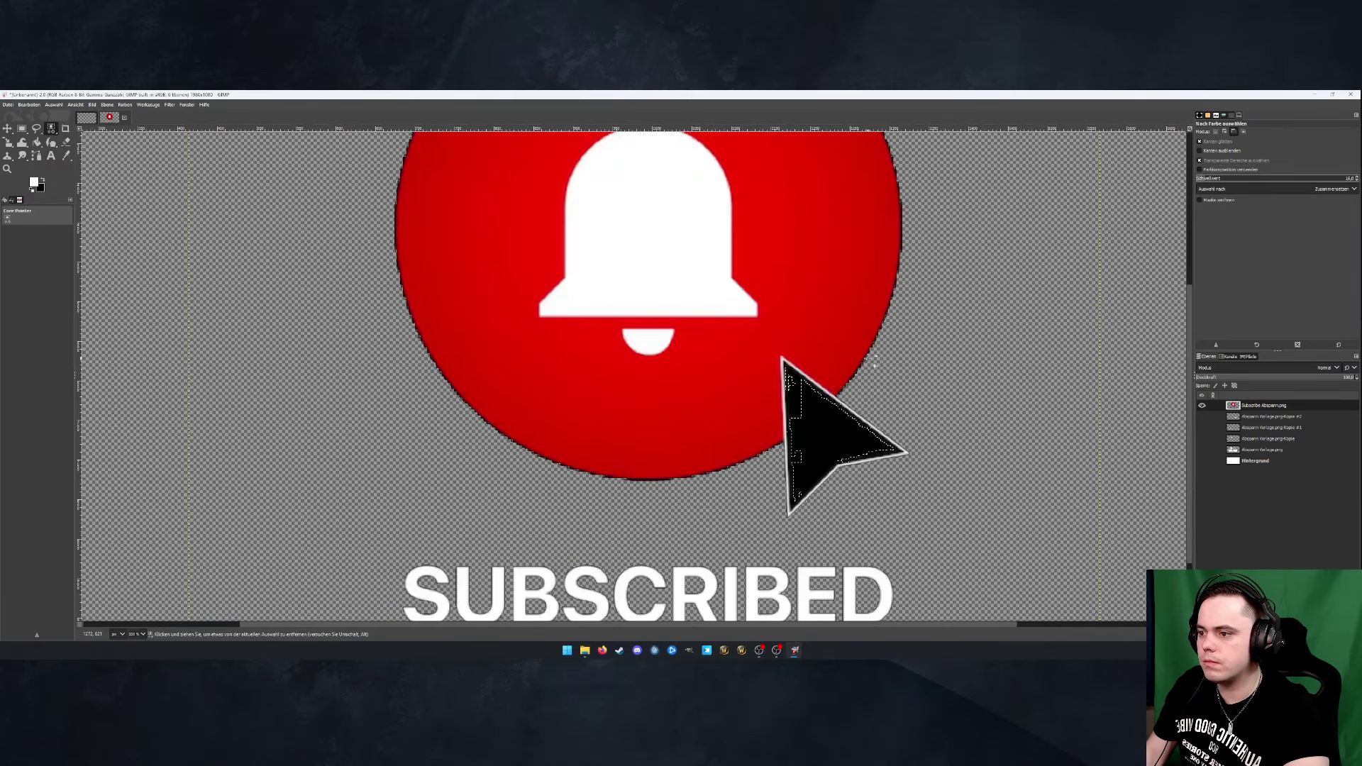
scroll(873, 363, up, 6)
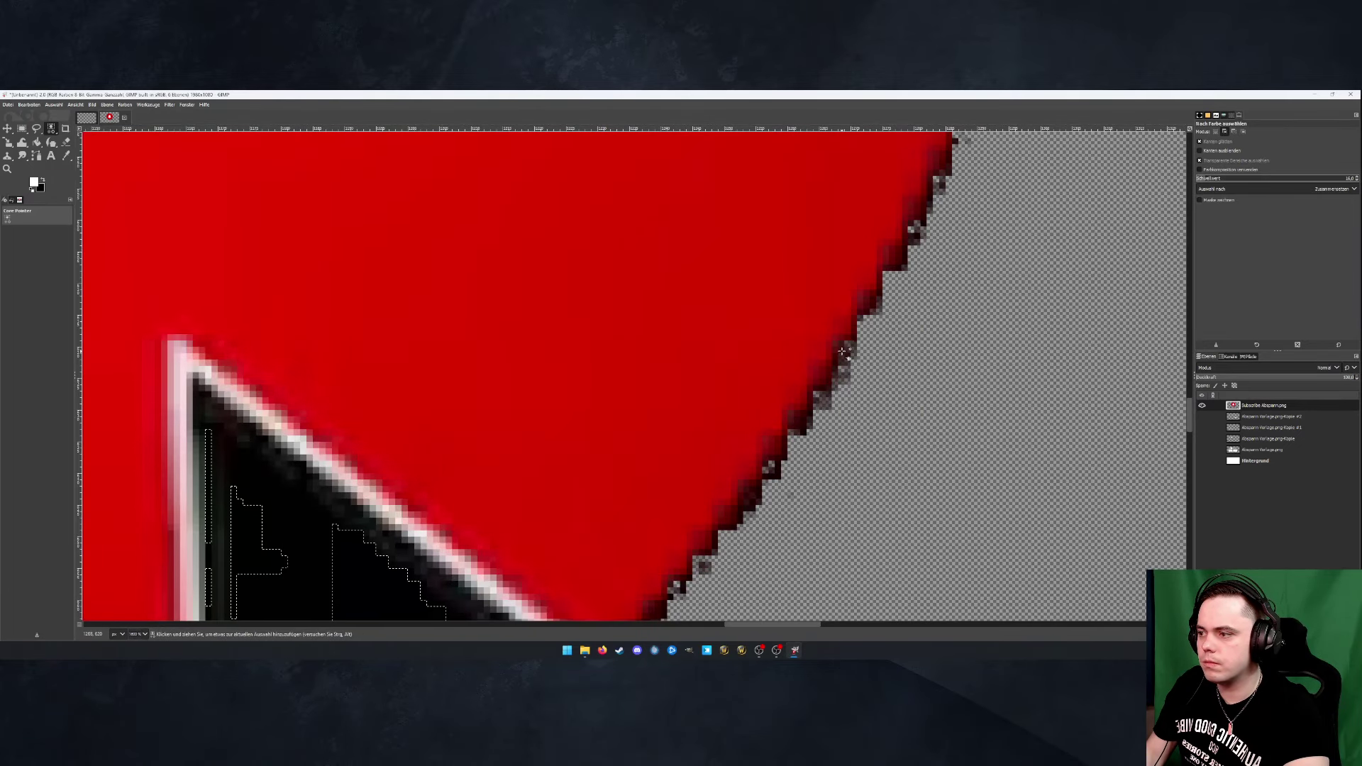
scroll(622, 454, down, 5)
Try adding a layer mask to Subscribe Abspann.png that hides the selected dark areas, and inspect the circle's edge
right_click(1219, 405)
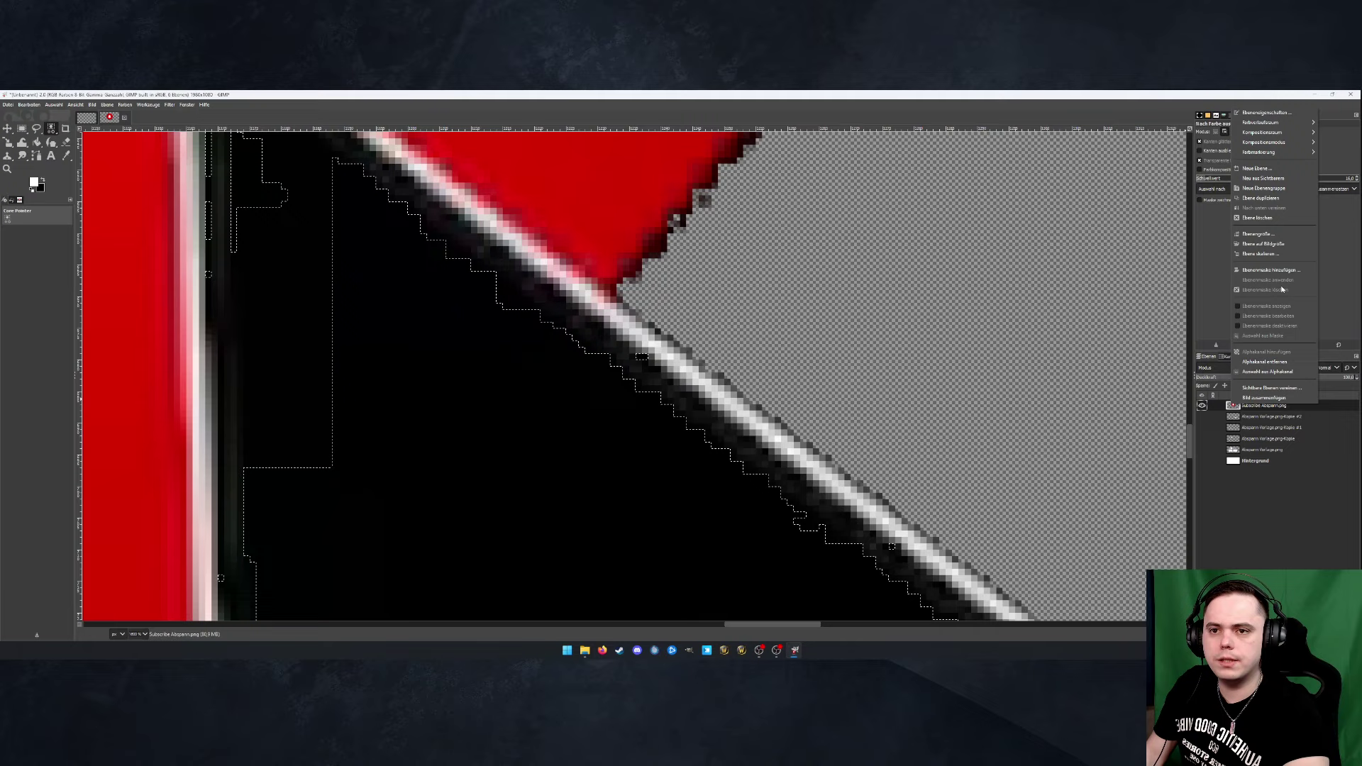
click(1280, 346)
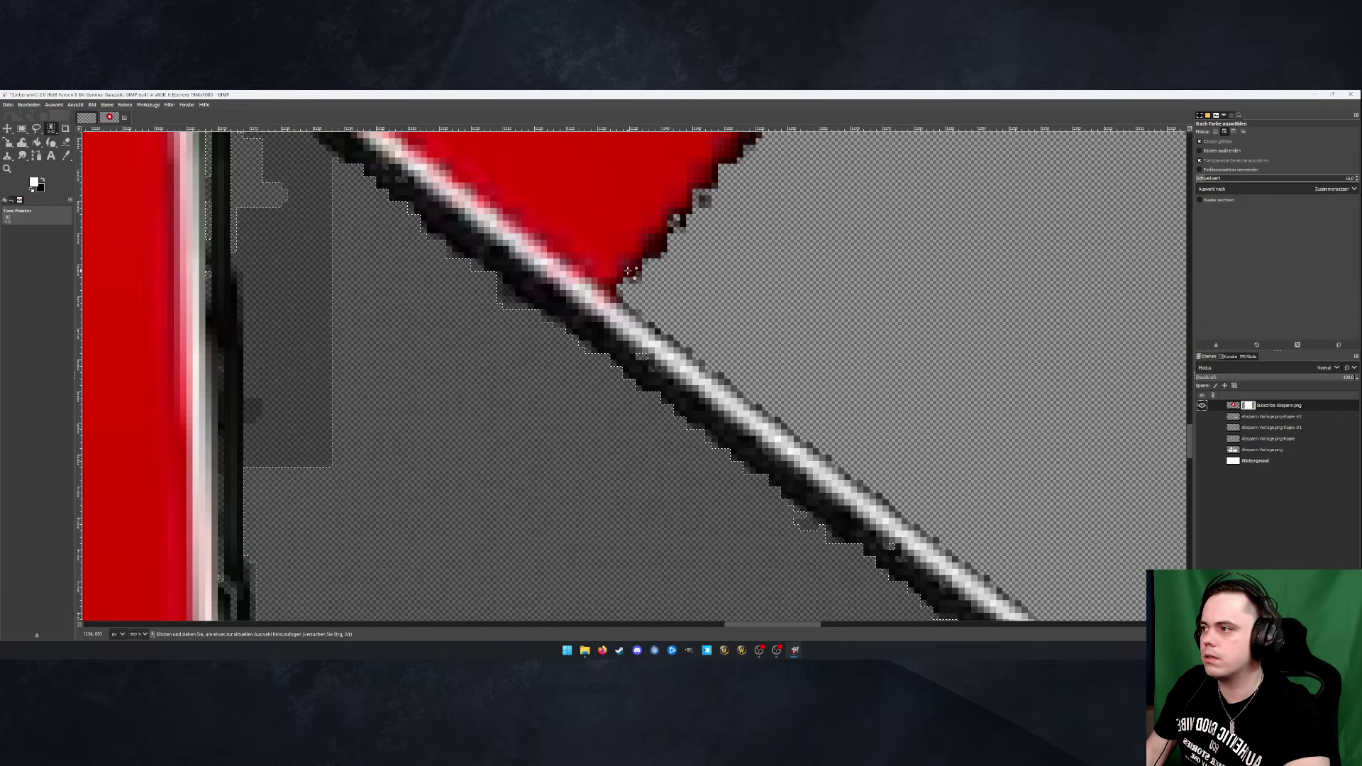
scroll(455, 352, down, 5)
scroll(454, 352, up, 5)
scroll(455, 352, up, 1)
scroll(496, 404, down, 5)
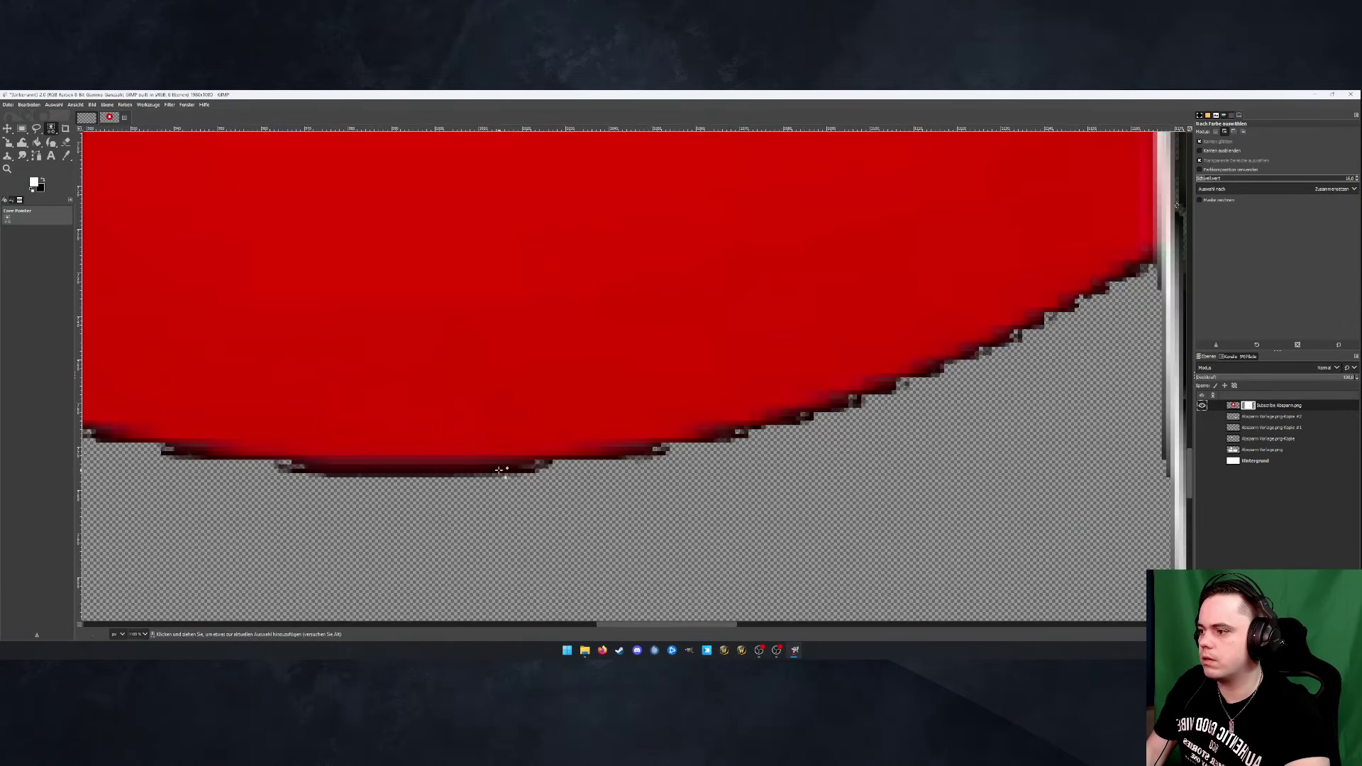
Undo adding the layer mask and clear the color selection
key(ctrl+z)
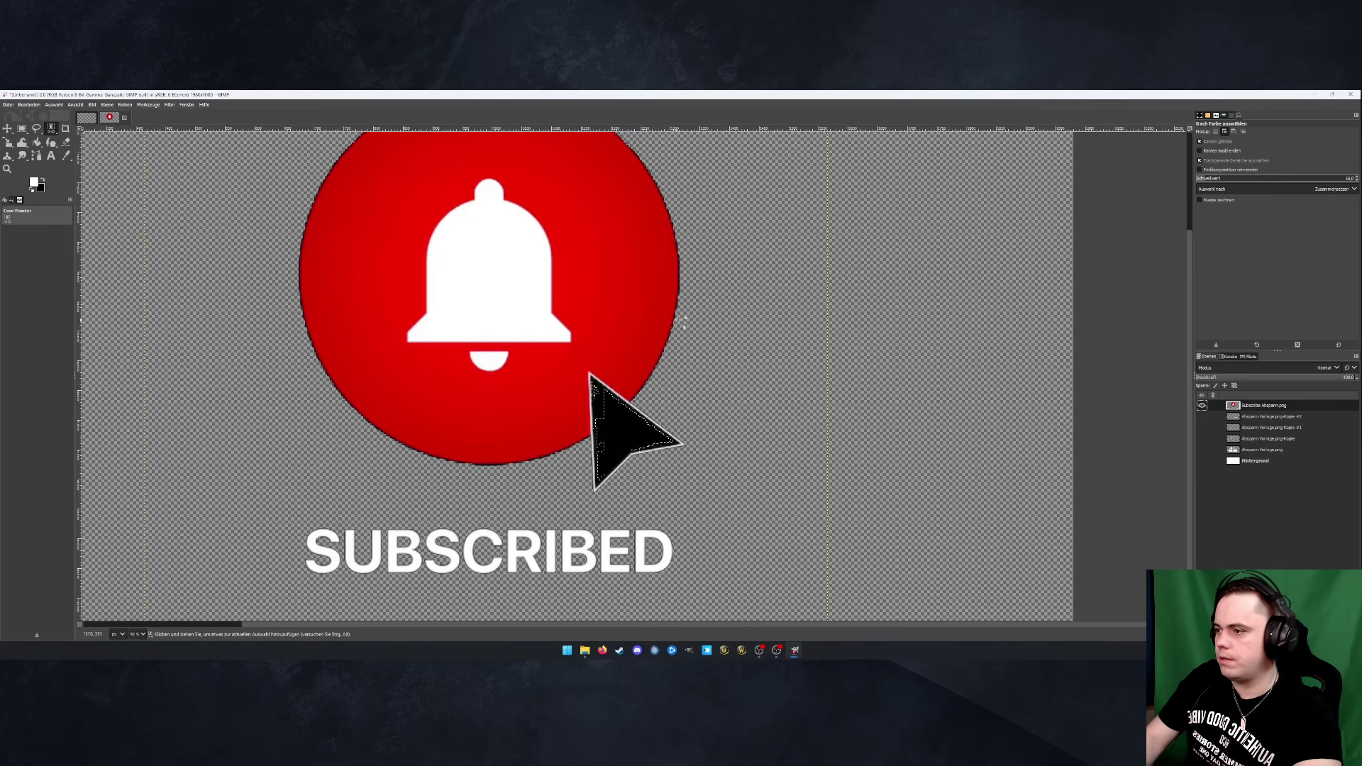
click(54, 105)
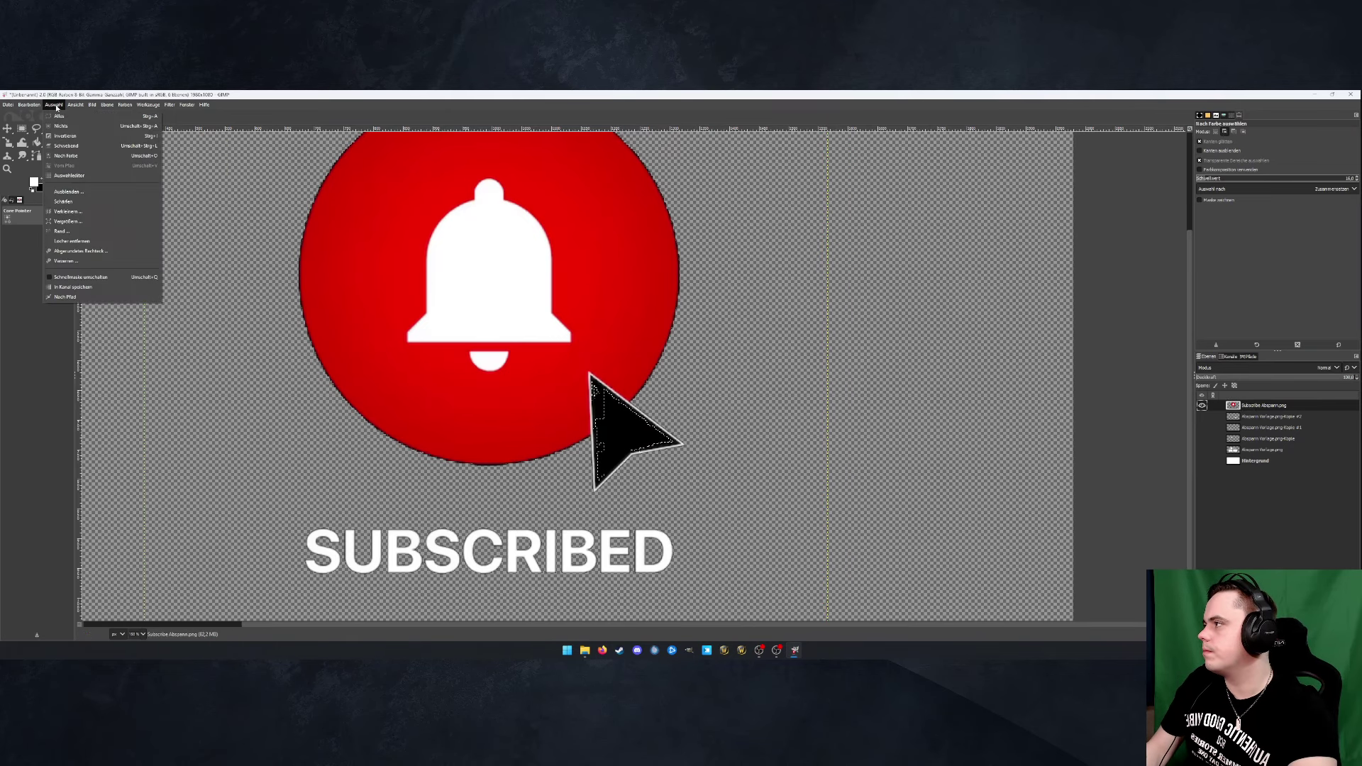
click(78, 126)
Make Abspann Vorlage.png and its three copy layers visible beneath the subscribe graphic
scroll(641, 234, up, 3)
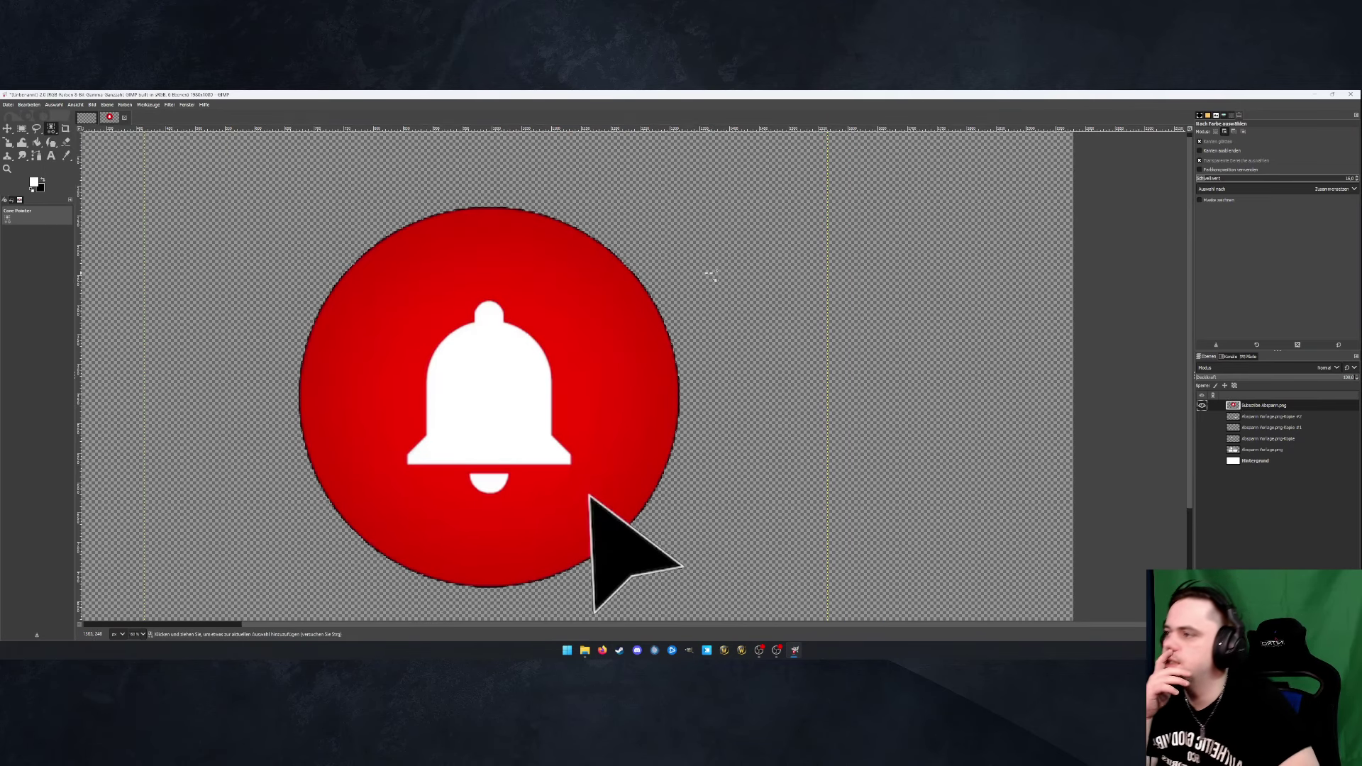
click(1201, 416)
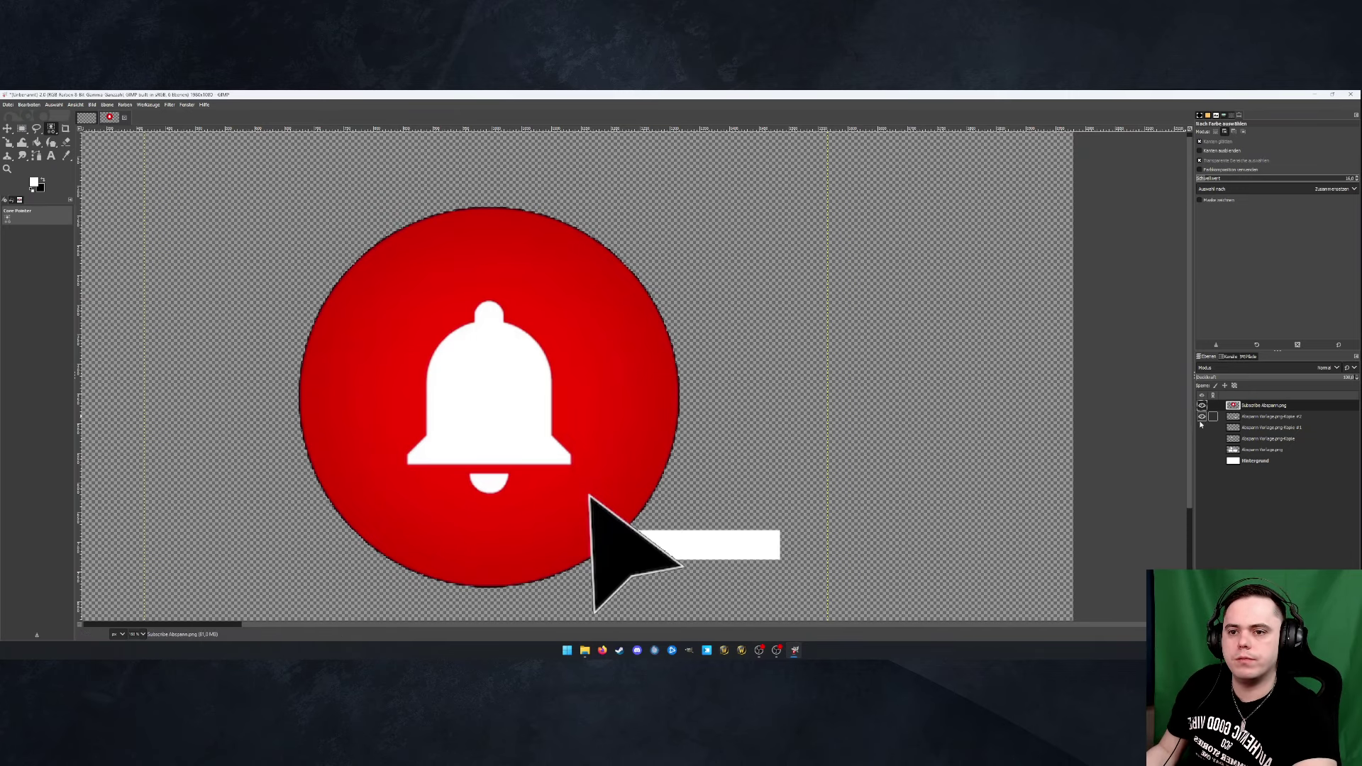
click(1202, 427)
click(1201, 438)
click(1202, 448)
Scale the subscribe layer down until its red circle is slightly larger than the white circle, and move it left of that circle
scroll(412, 456, down, 1)
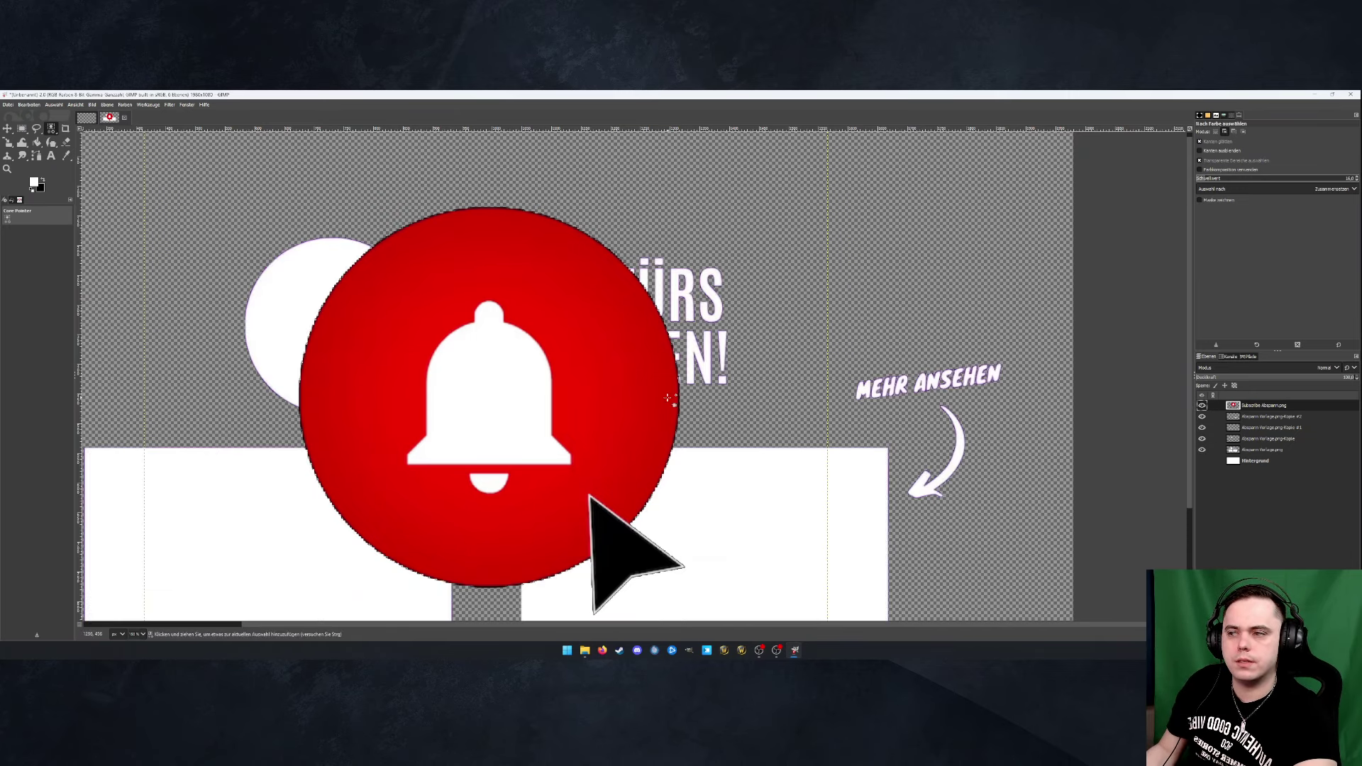
scroll(232, 345, down, 2)
key(shift+s)
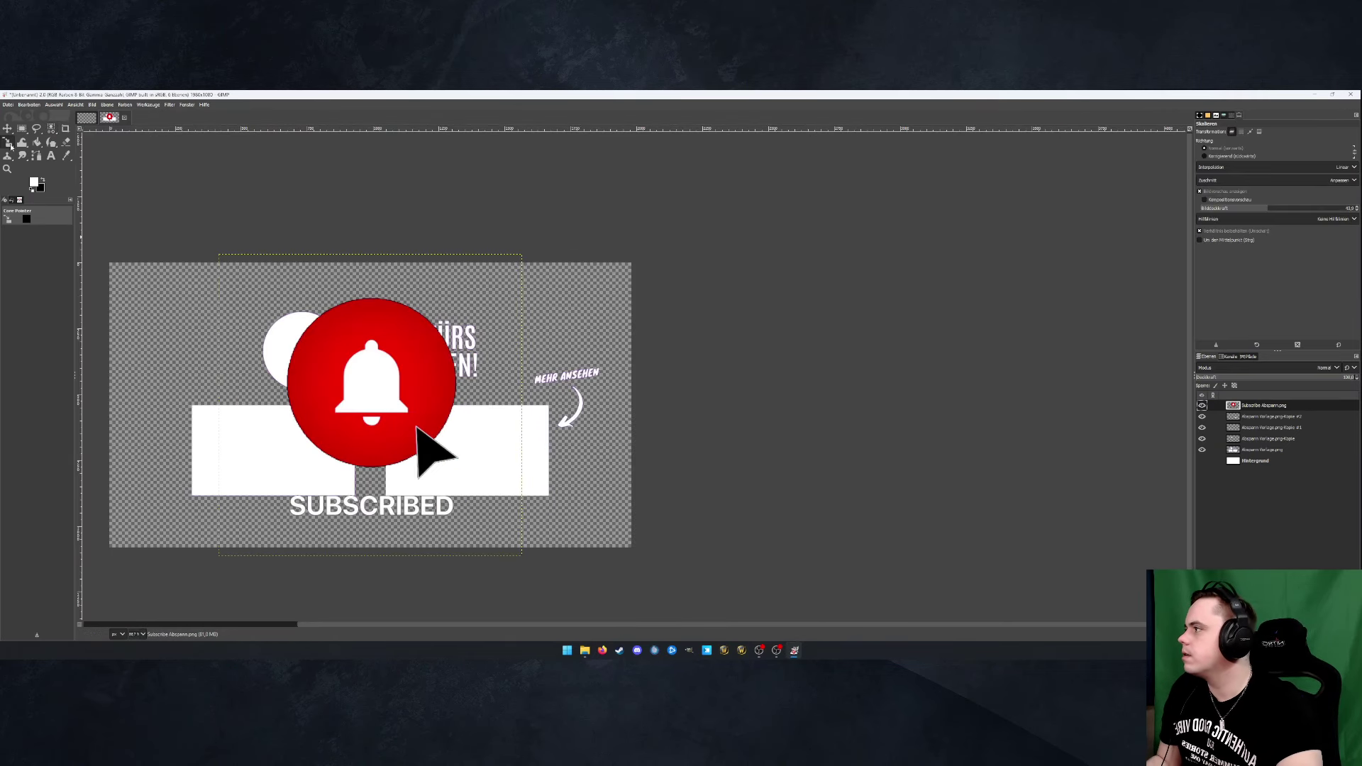
click(370, 339)
drag(522, 255, 400, 375)
key(Return)
key(m)
drag(346, 497, 234, 354)
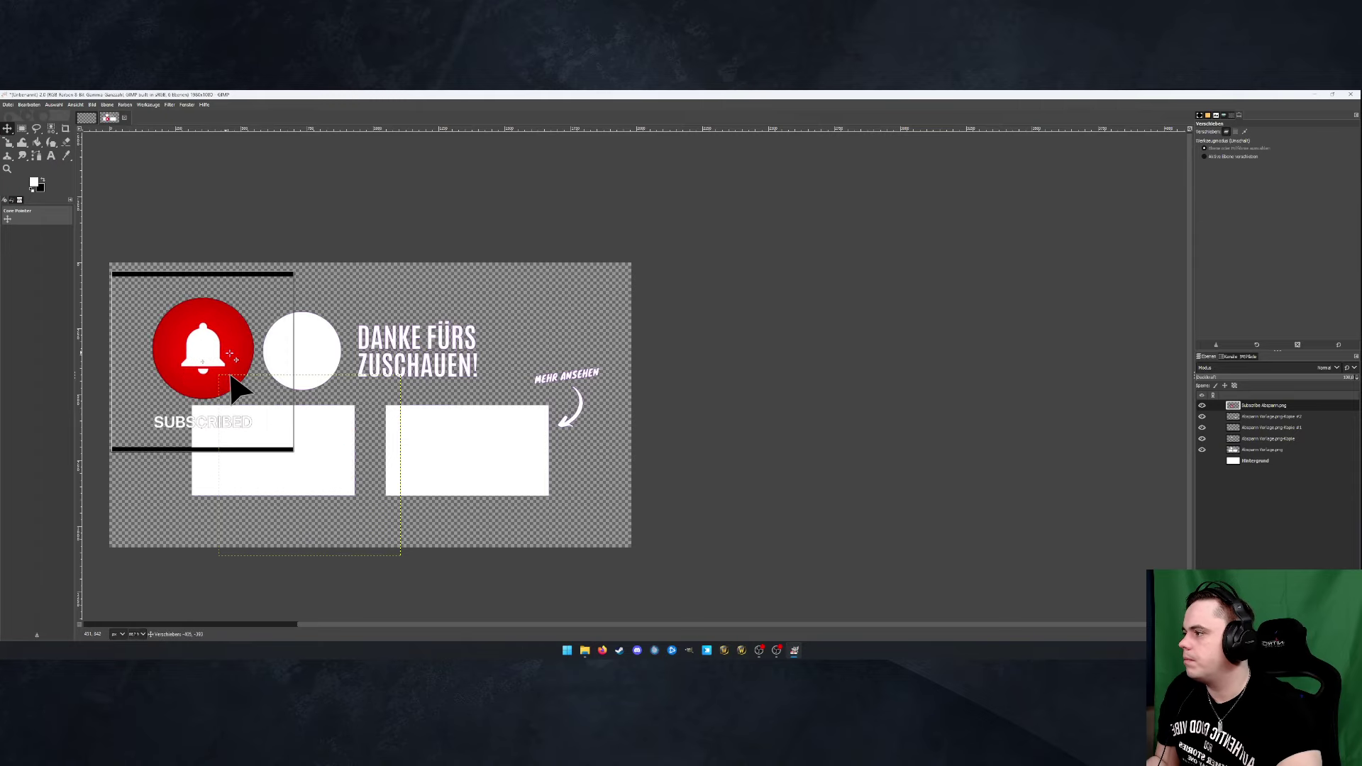
Crop the subscribe layer tightly around the bell, cursor arrow and SUBSCRIBED text, removing the black bars
click(65, 129)
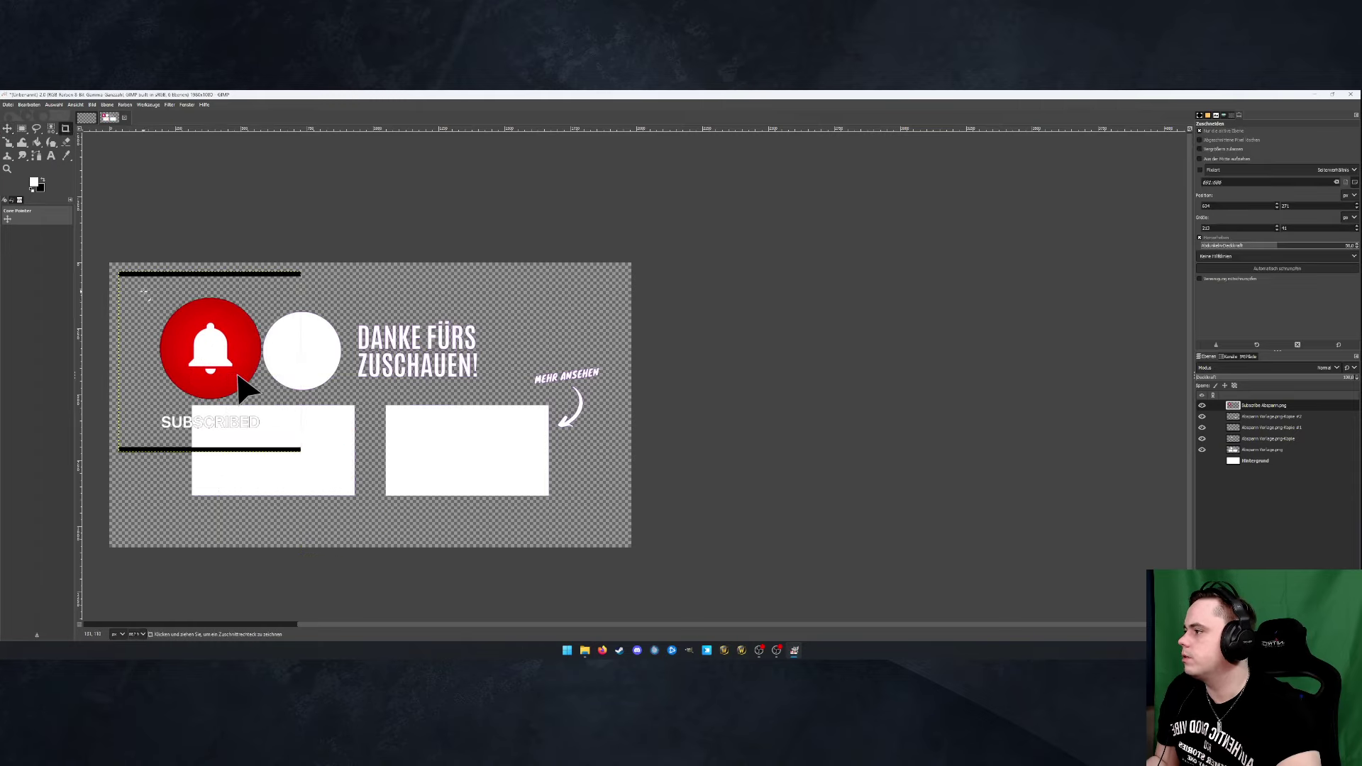
drag(142, 291, 273, 434)
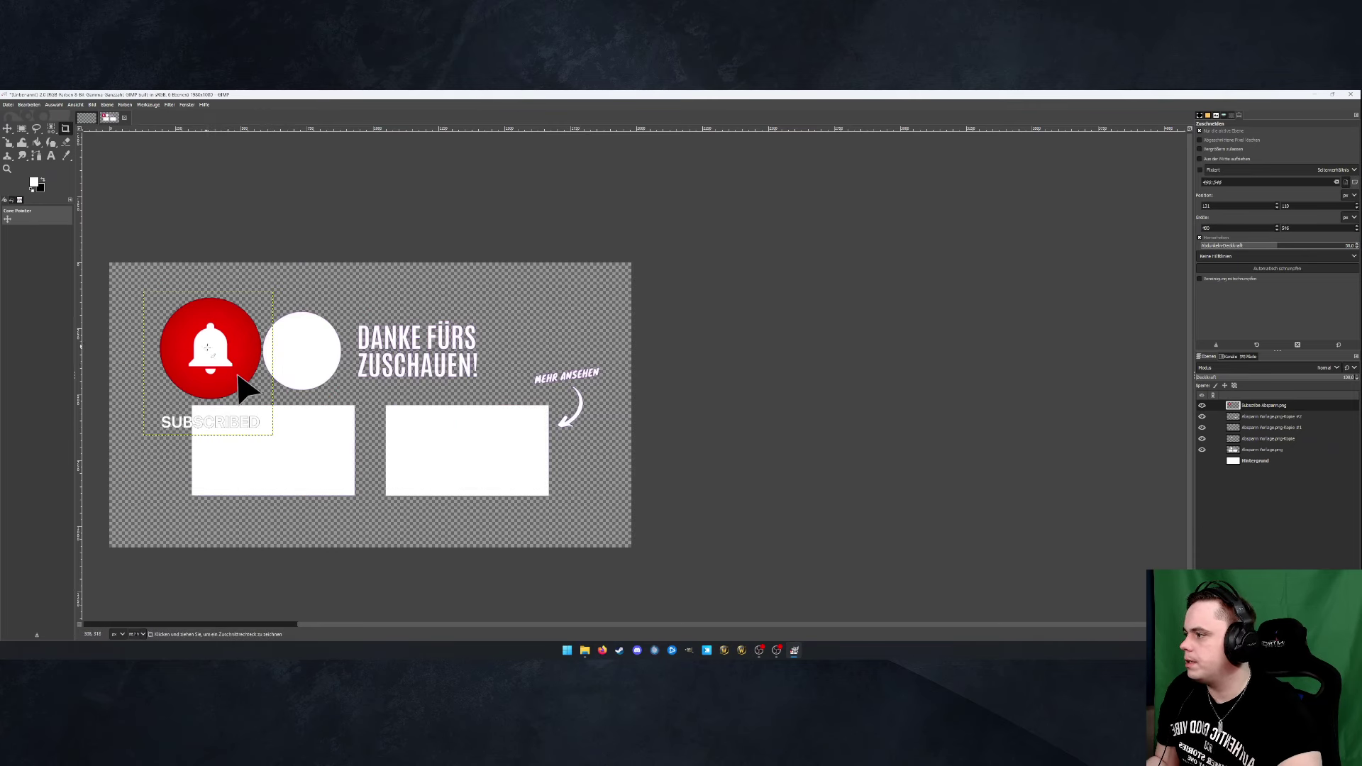
drag(207, 347, 183, 339)
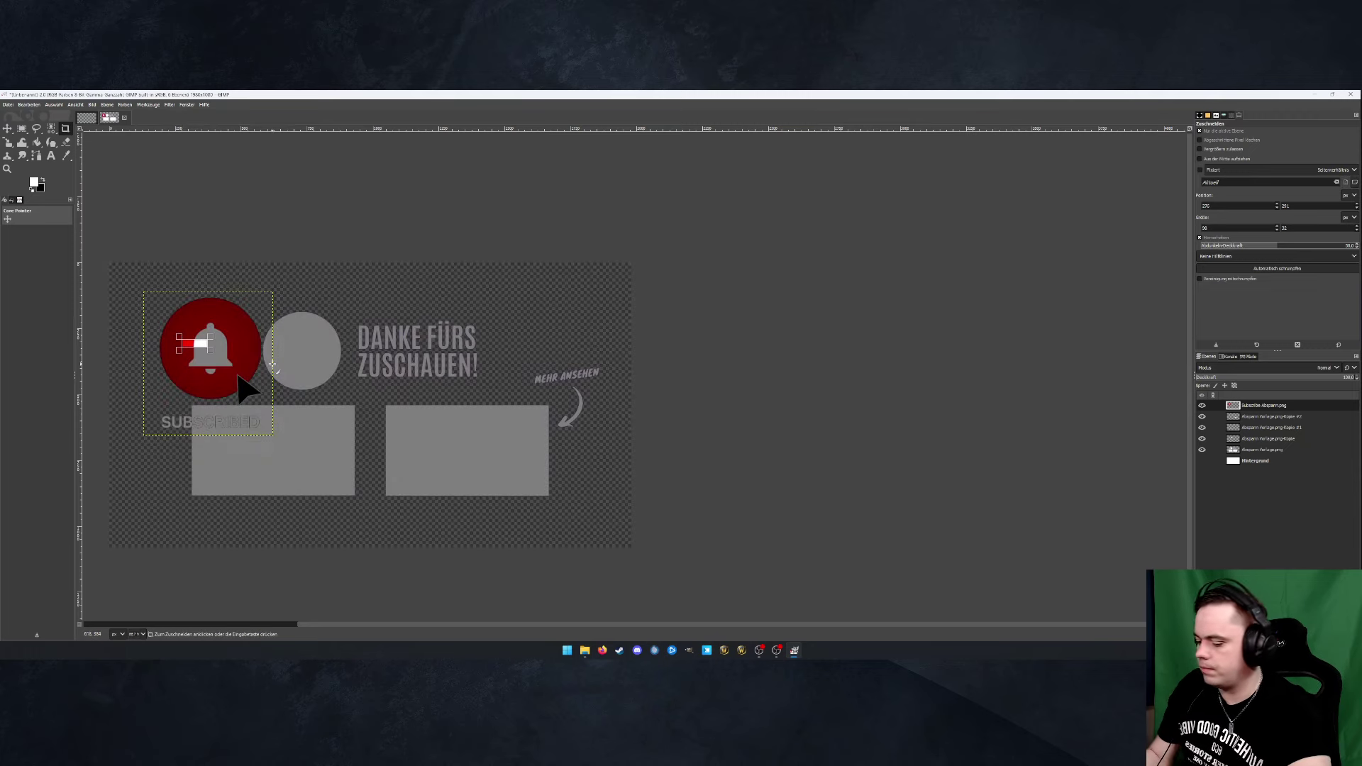
key(Escape)
Scale the subscribe graphic down further and place it left of the white circle, just above the left white rectangle
key(m)
drag(238, 376, 196, 345)
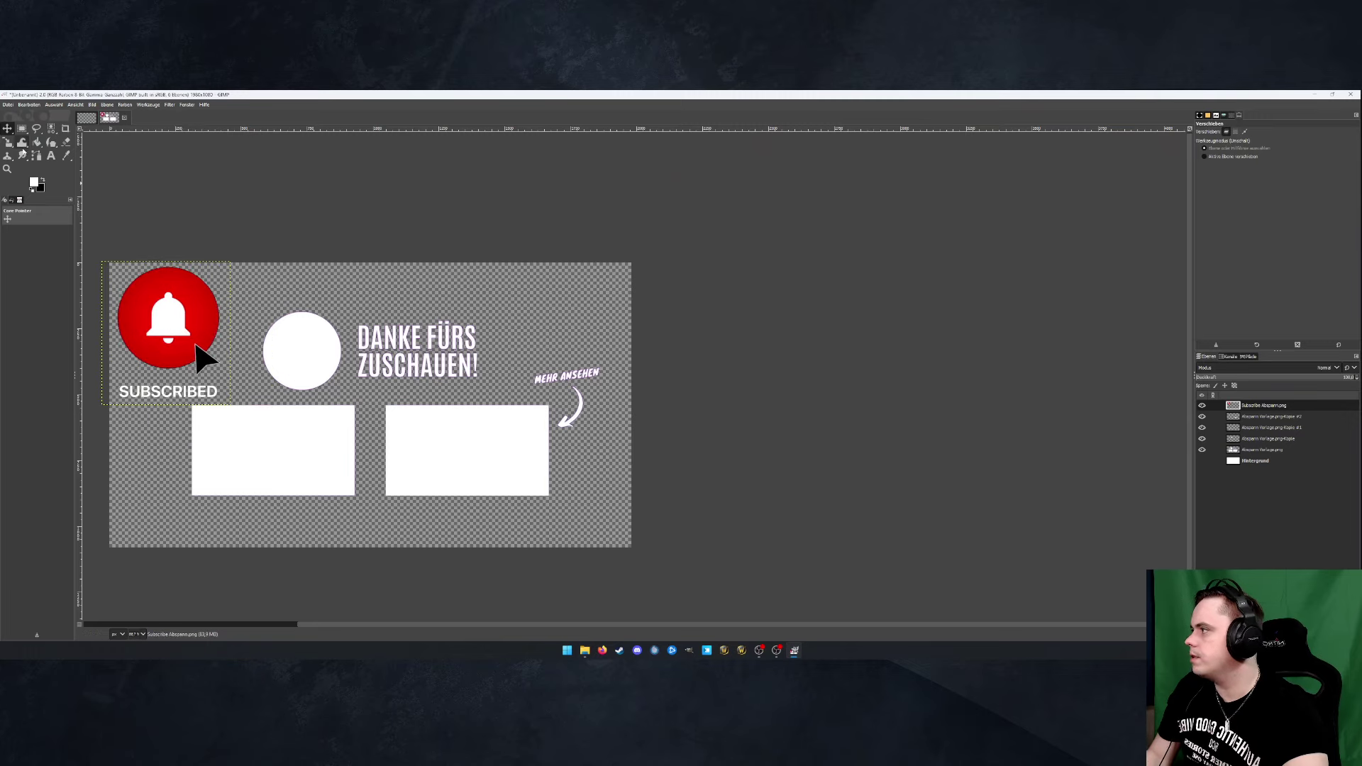
key(shift+s)
click(228, 402)
drag(231, 405, 242, 363)
key(m)
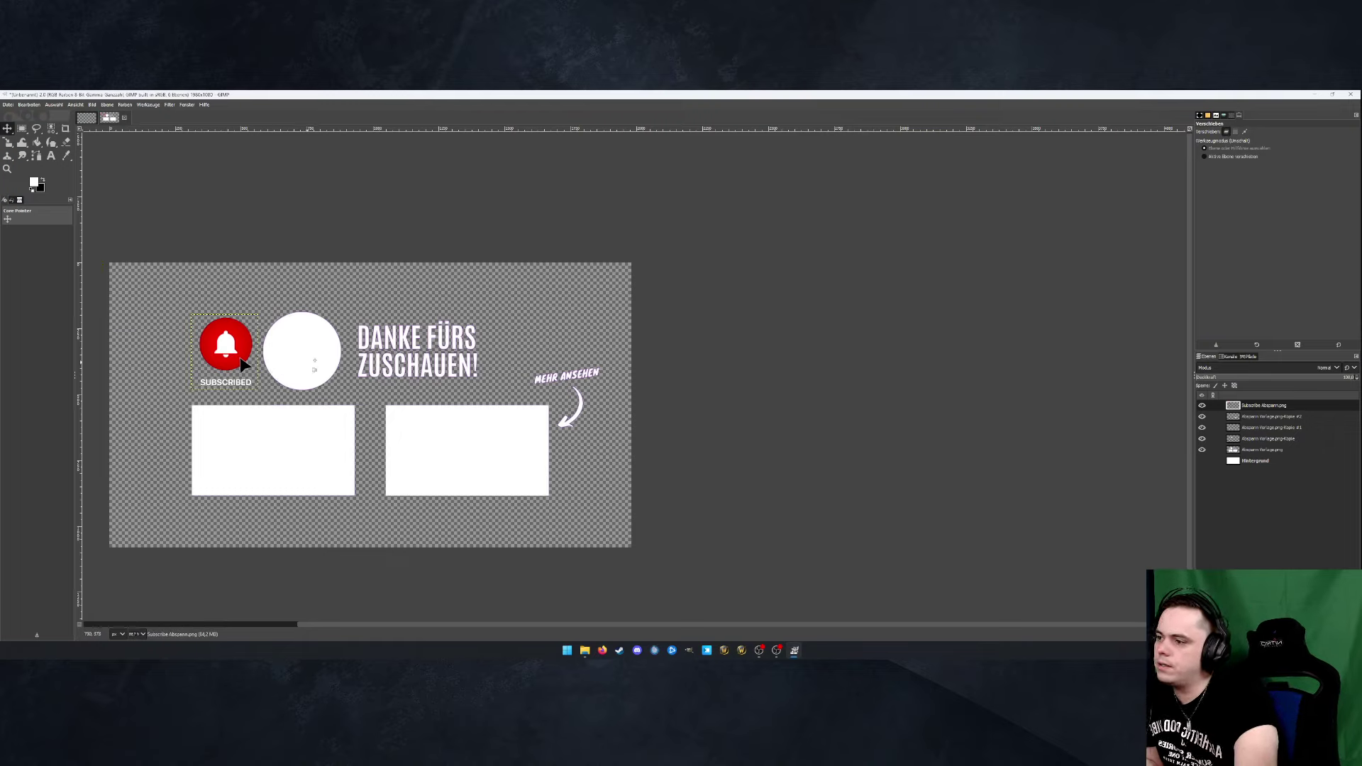
Merge the subscribe layer and the copy layers down into Abspann Vorlage.png, and delete the Hintergrund layer
scroll(408, 348, up, 5)
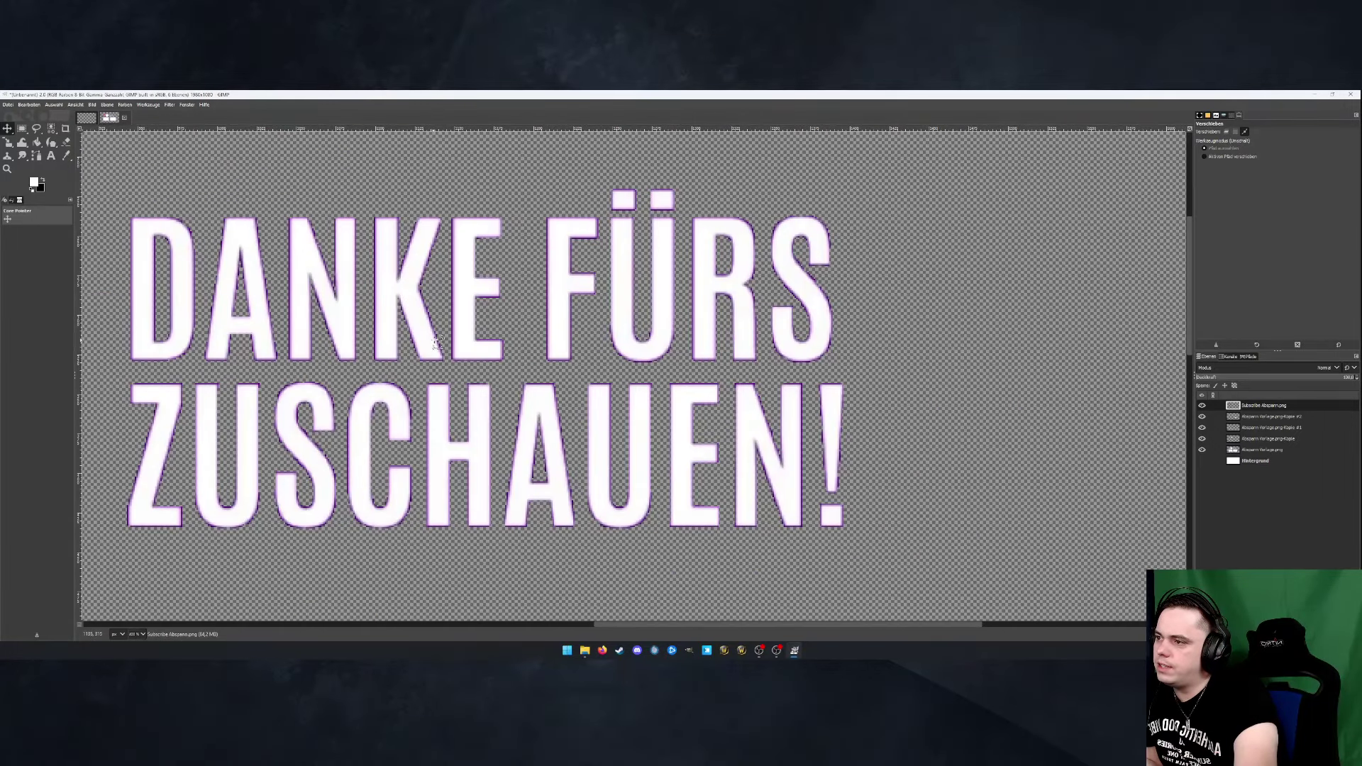
scroll(437, 343, down, 5)
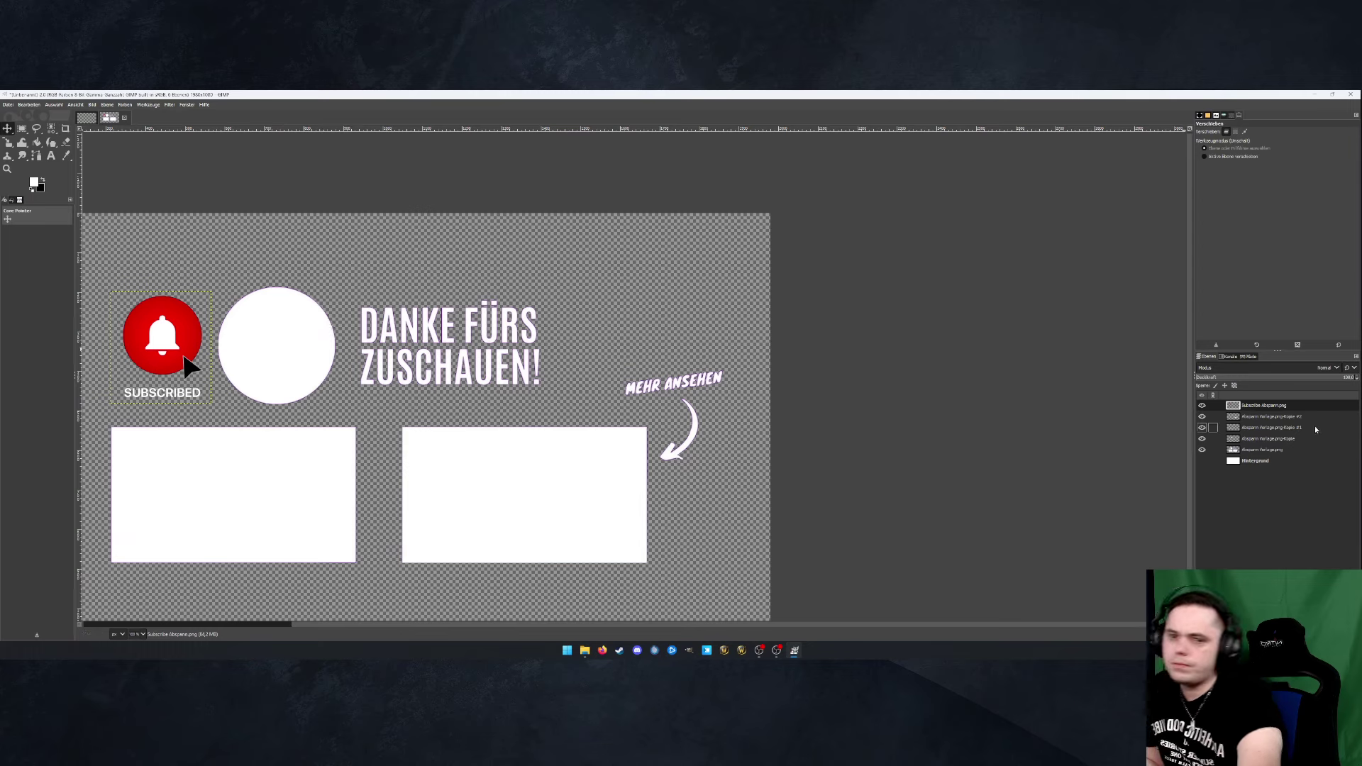
right_click(1238, 405)
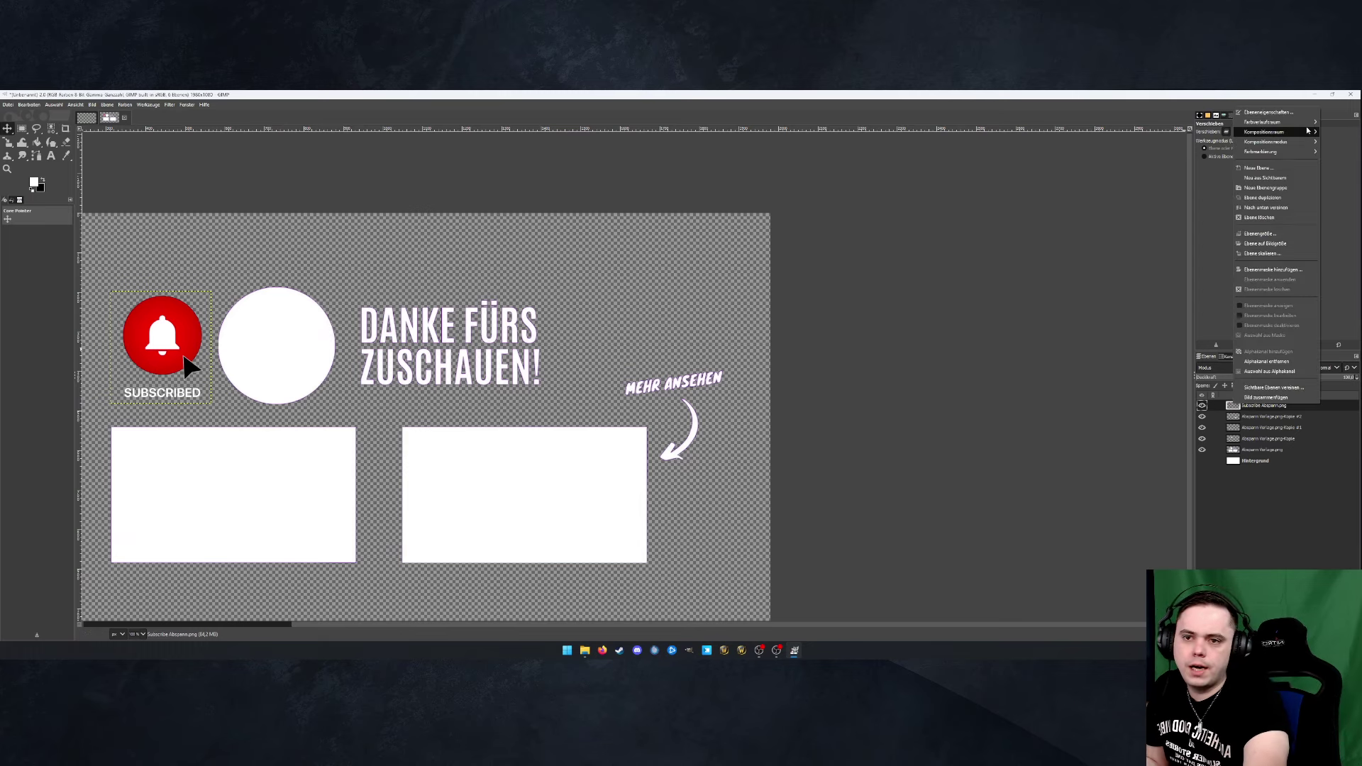
click(1270, 207)
right_click(1240, 405)
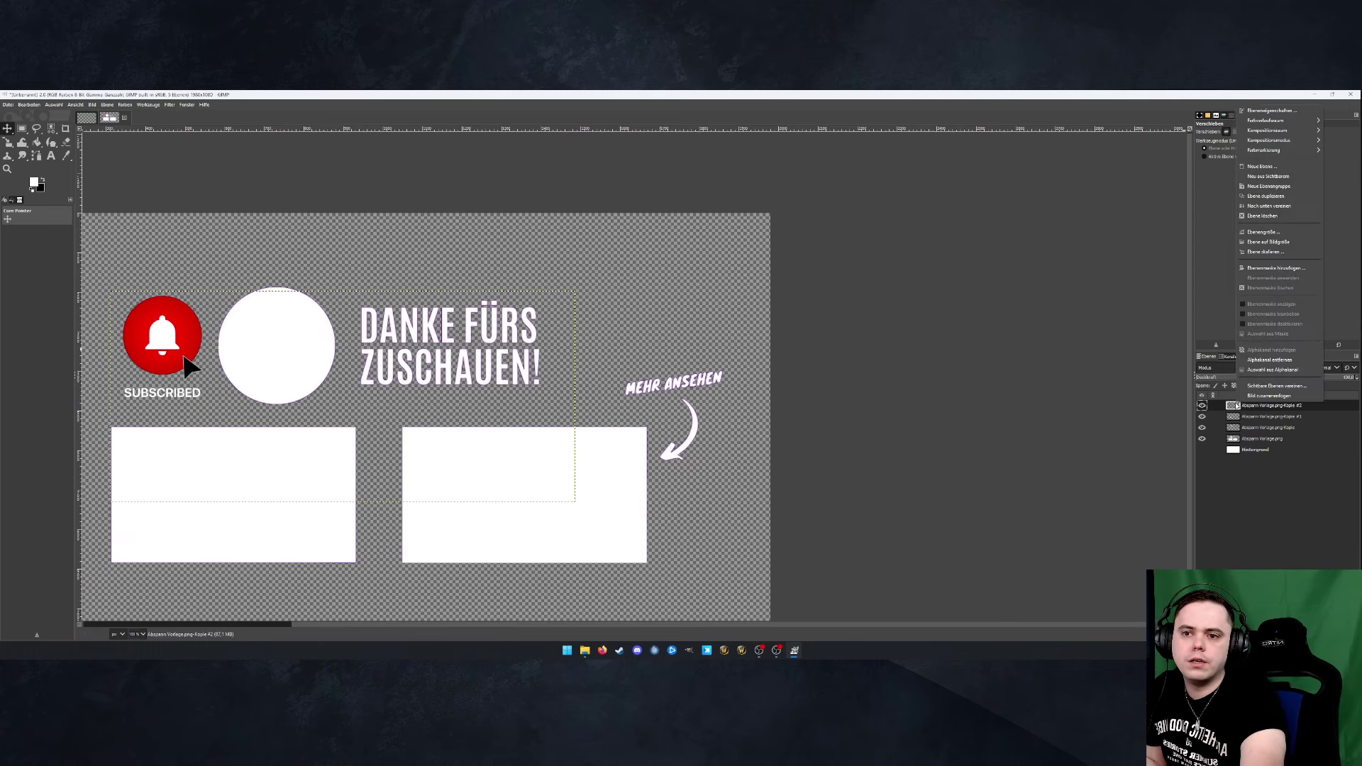
click(1270, 207)
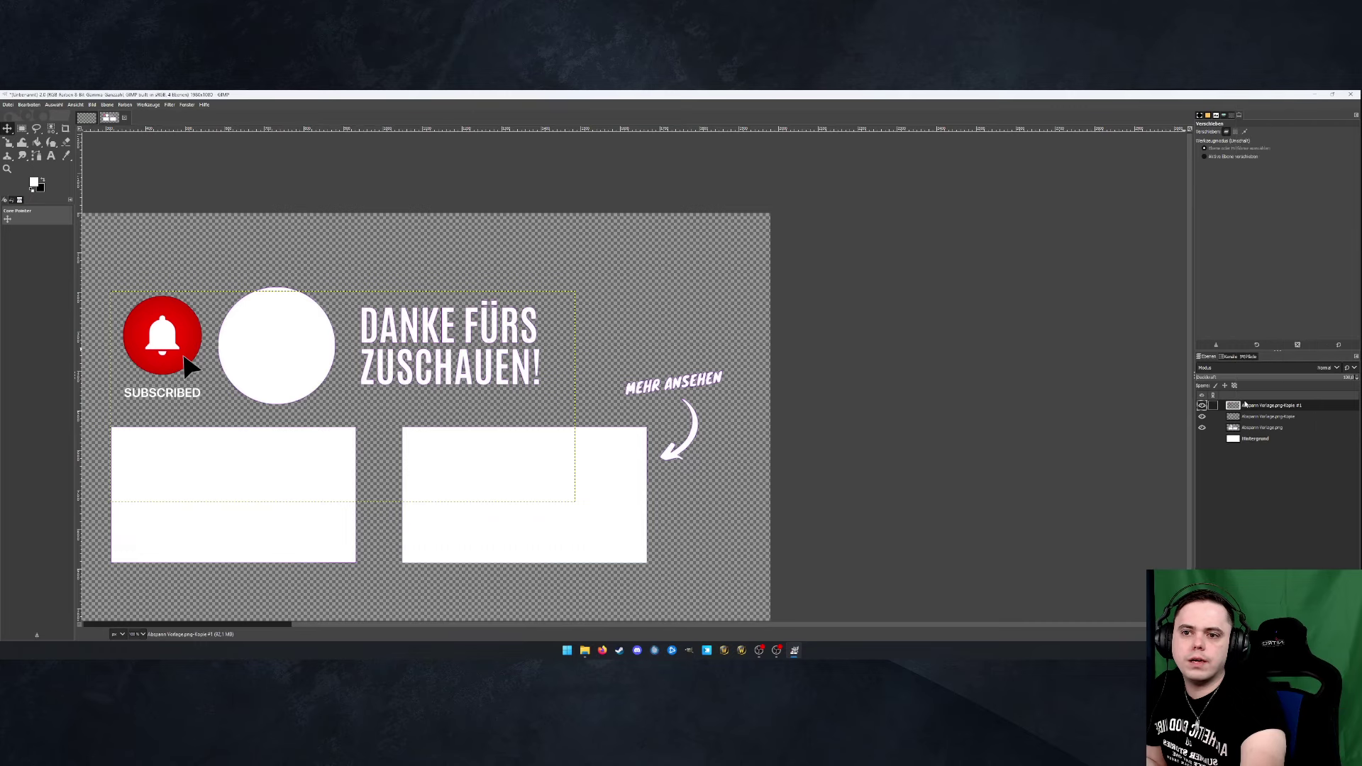
right_click(1239, 405)
click(1270, 207)
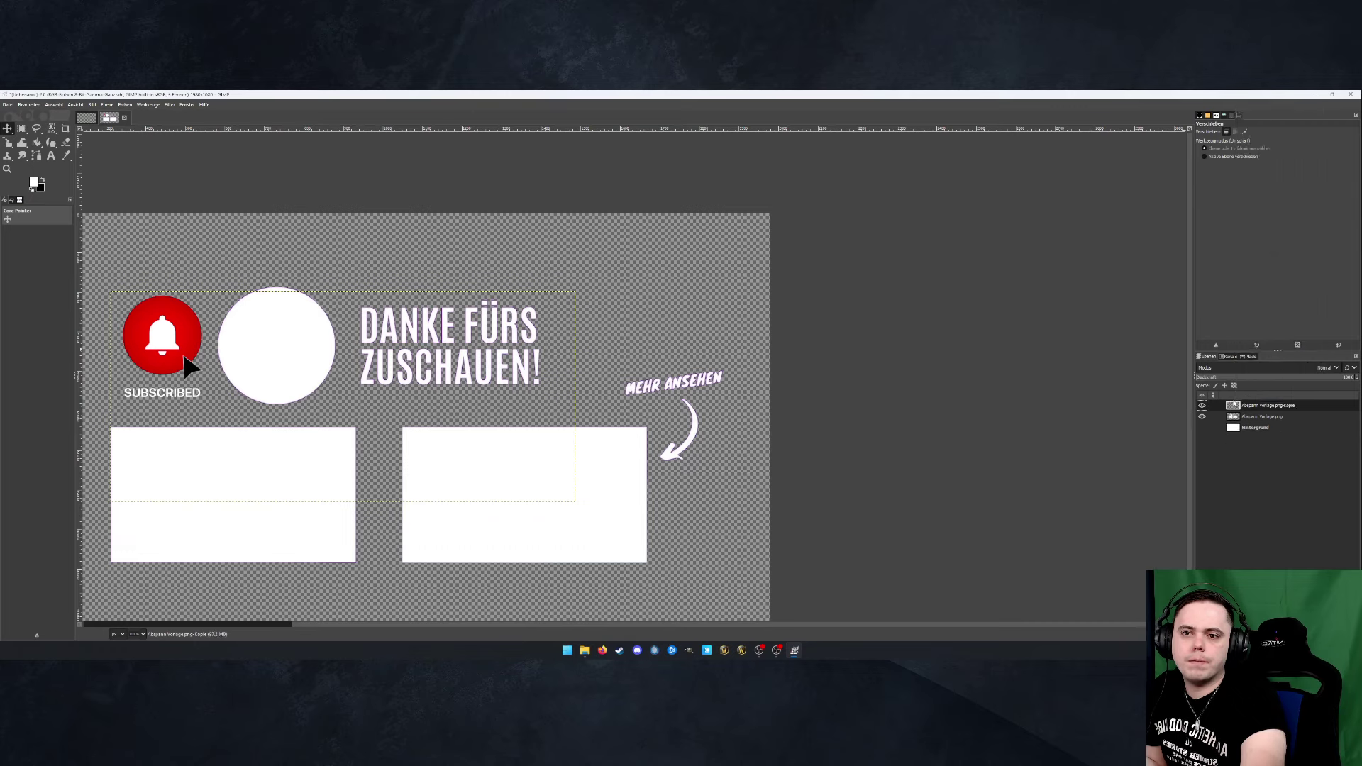
right_click(1240, 405)
click(1270, 207)
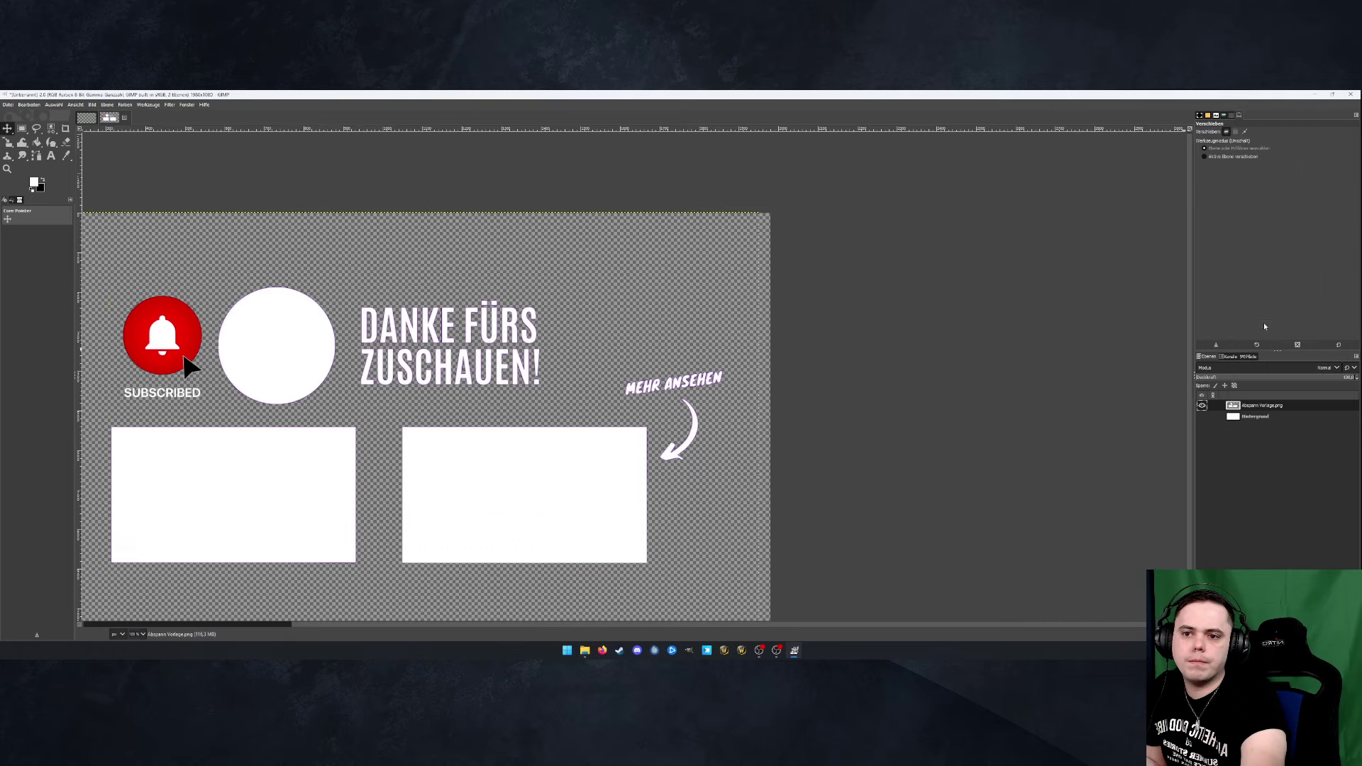
right_click(1232, 420)
click(1274, 237)
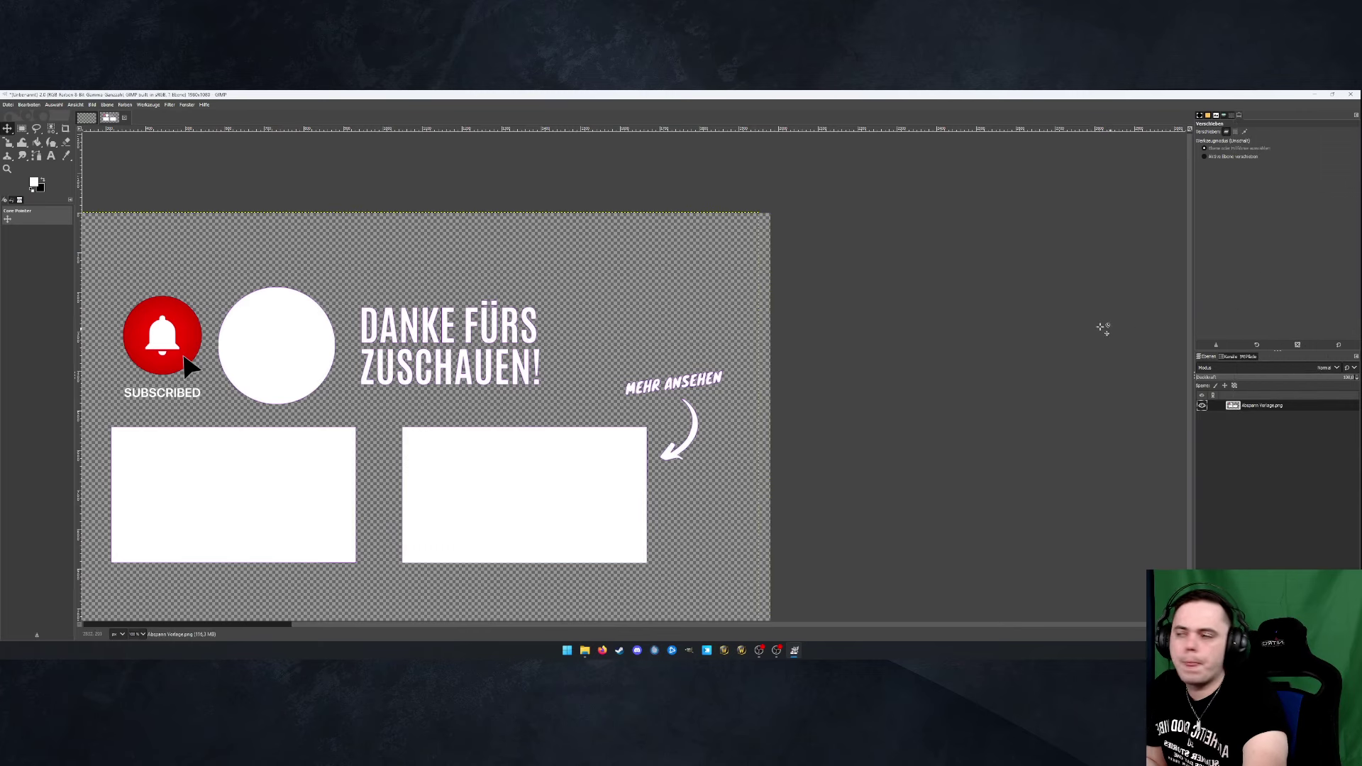
Select the merged layer's opaque shapes from its alpha channel and grow the selection slightly around them
right_click(1234, 405)
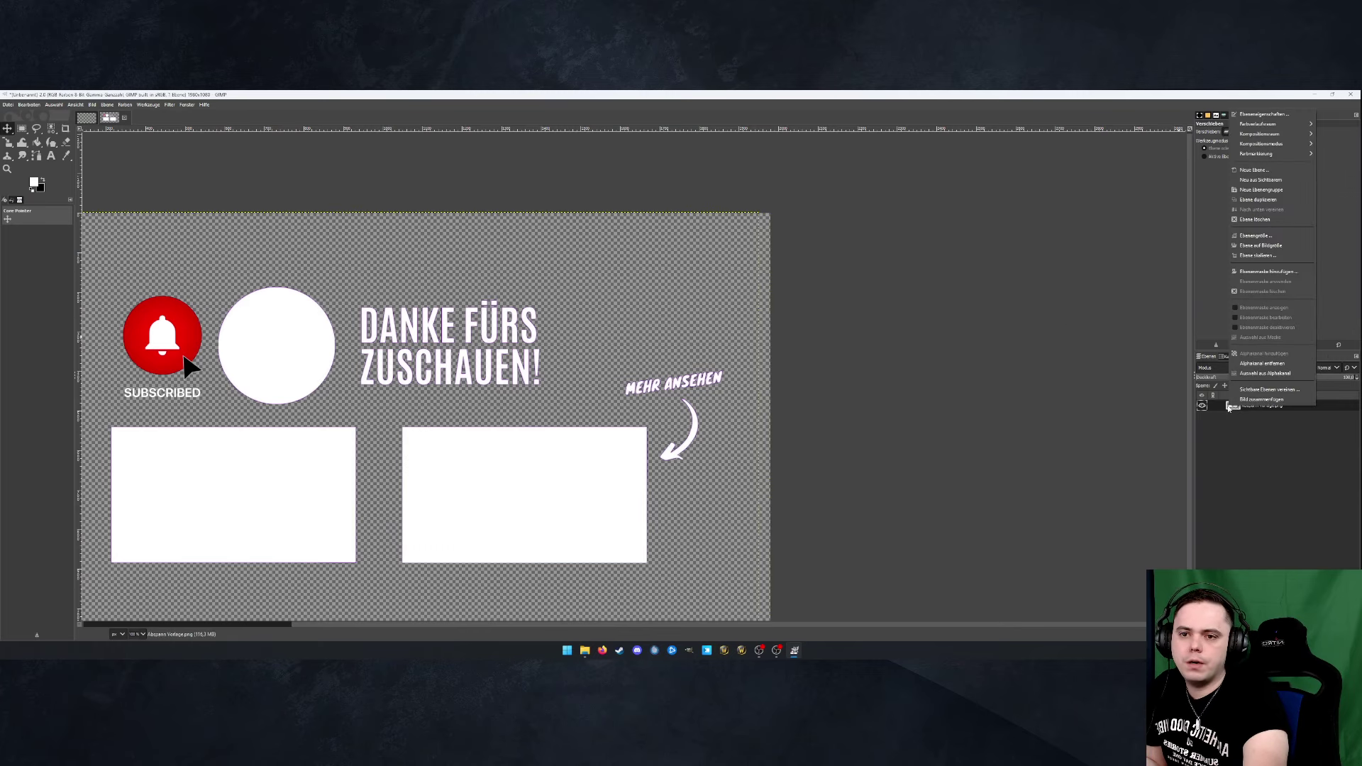
click(1268, 374)
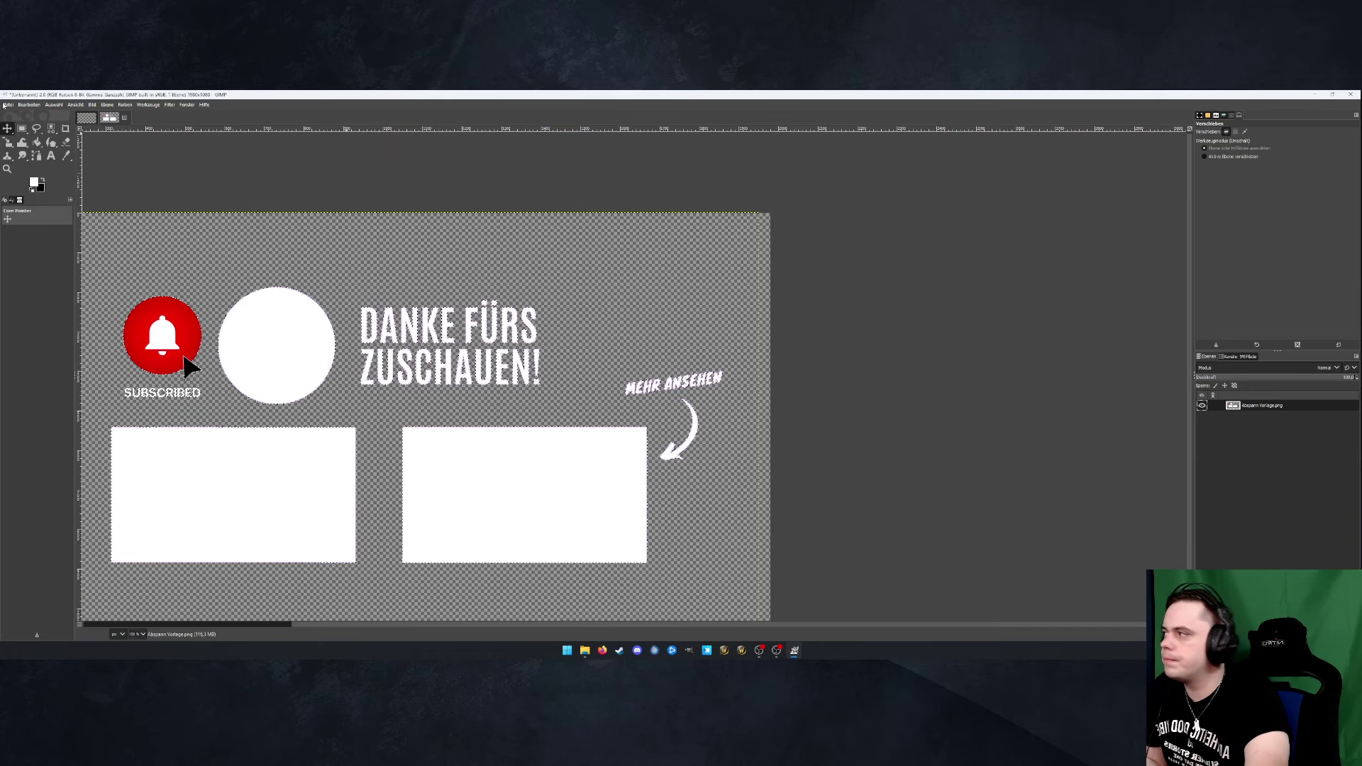
click(55, 104)
click(85, 212)
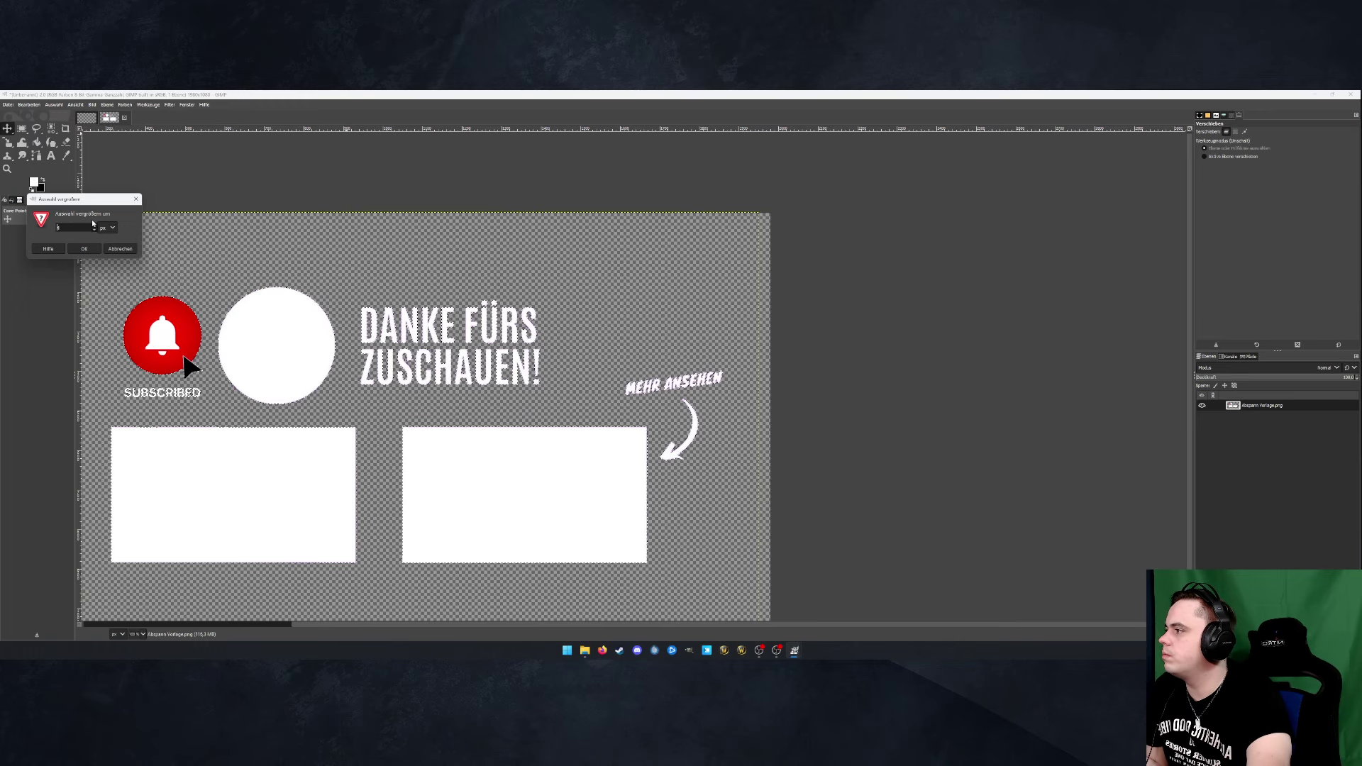
click(84, 251)
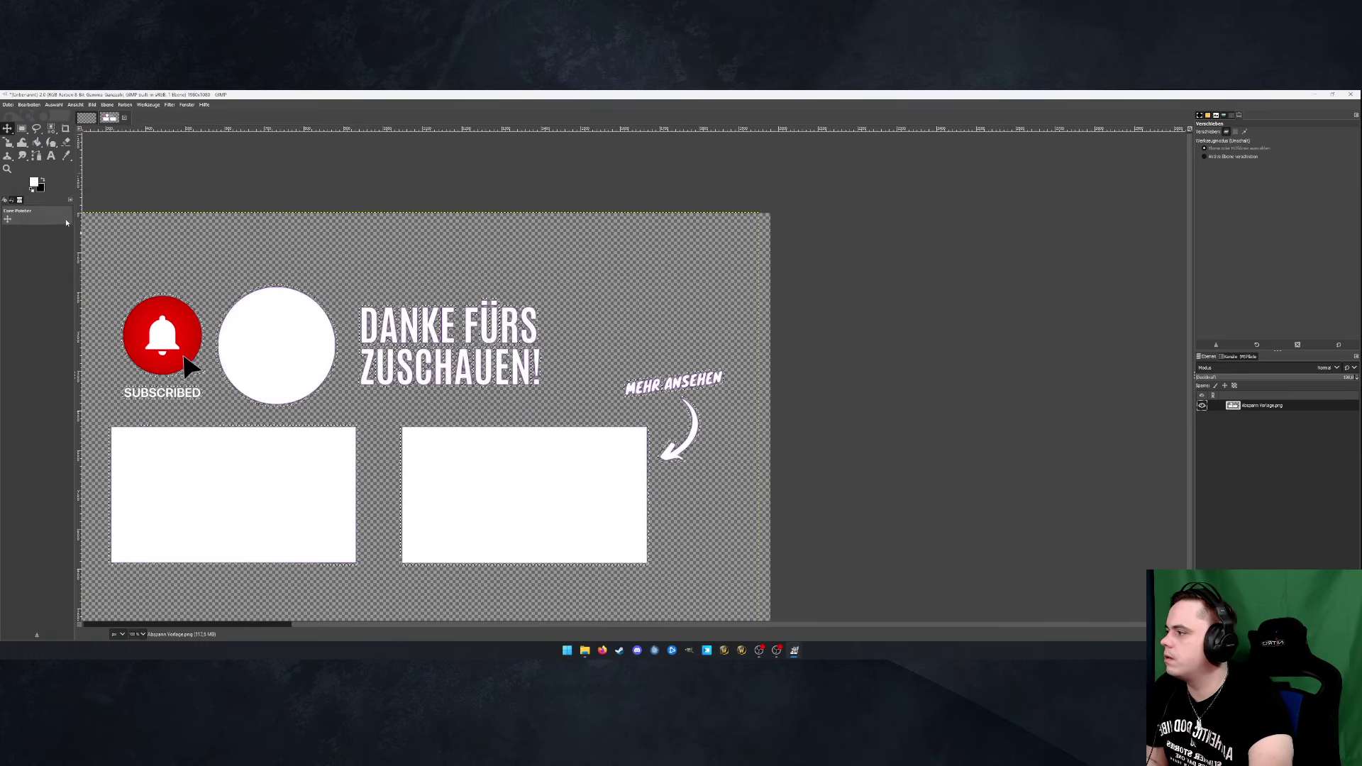
Add a new layer with the proposed settings and fill the grown selection on it with black
key(shift+ctrl+n)
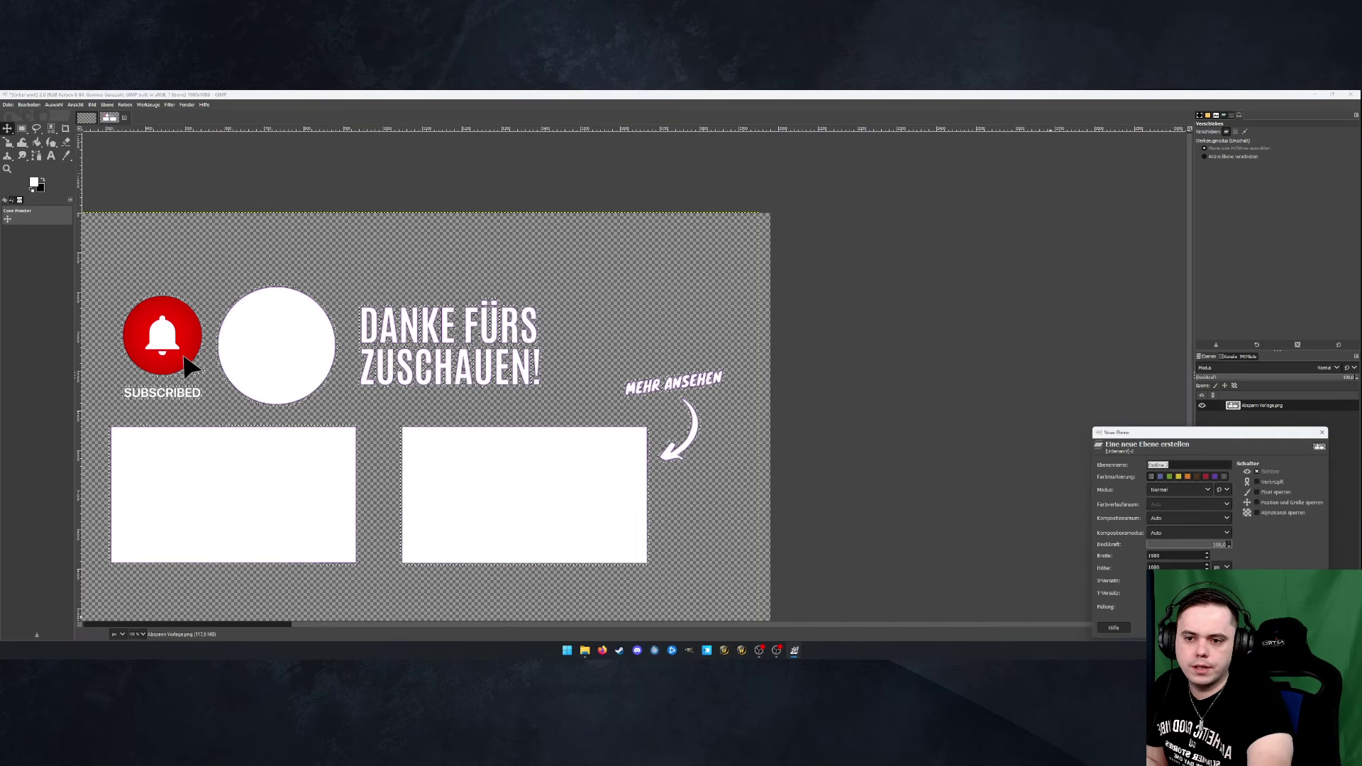
key(Return)
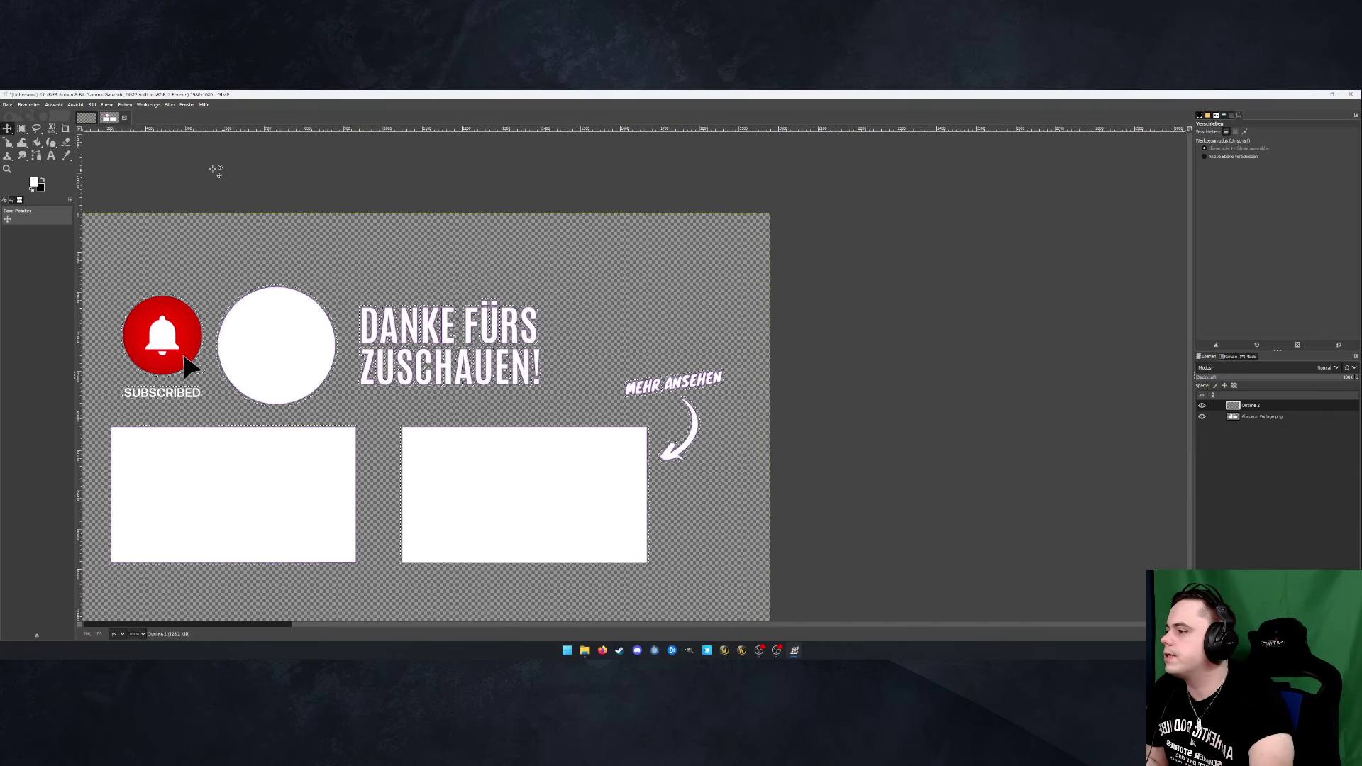
click(37, 142)
click(271, 323)
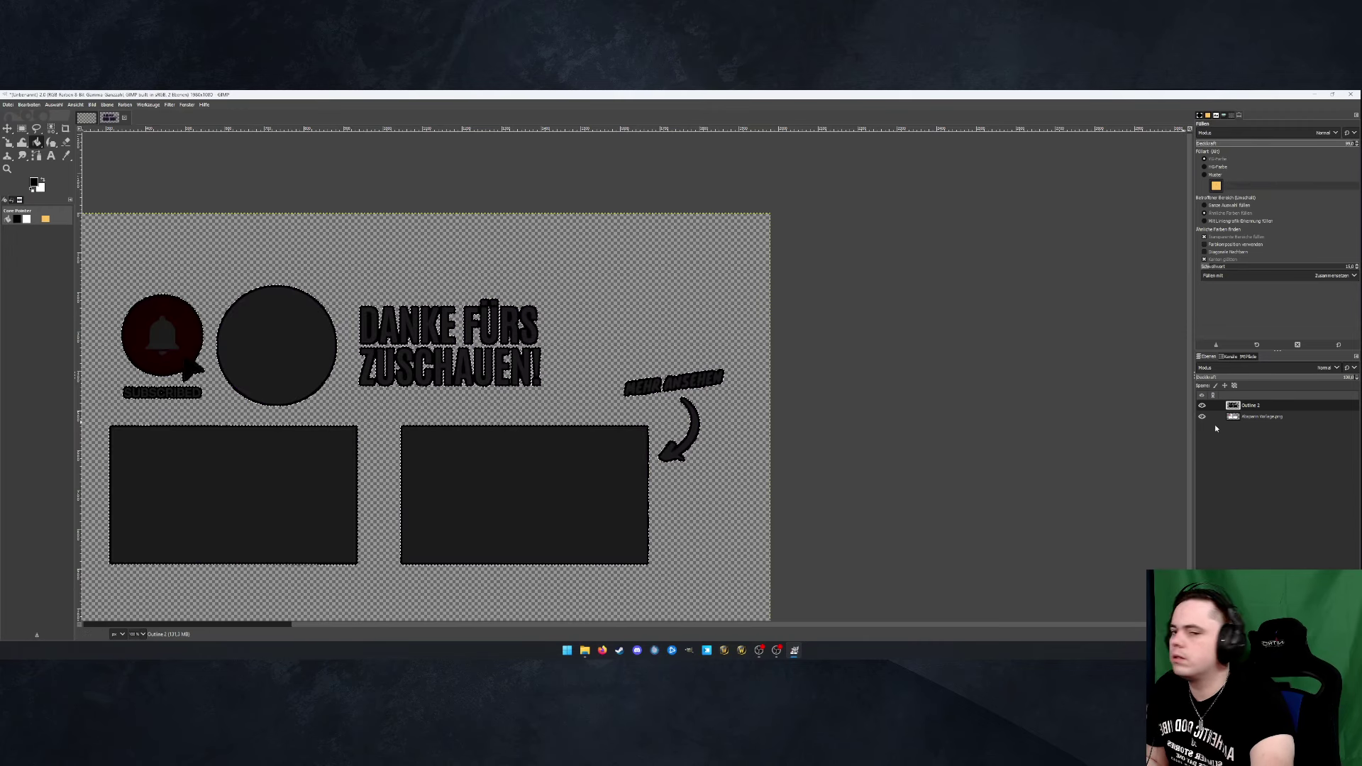
Move the black outline layer below Abspann Vorlage.png and clear the selection
drag(1239, 407, 1244, 424)
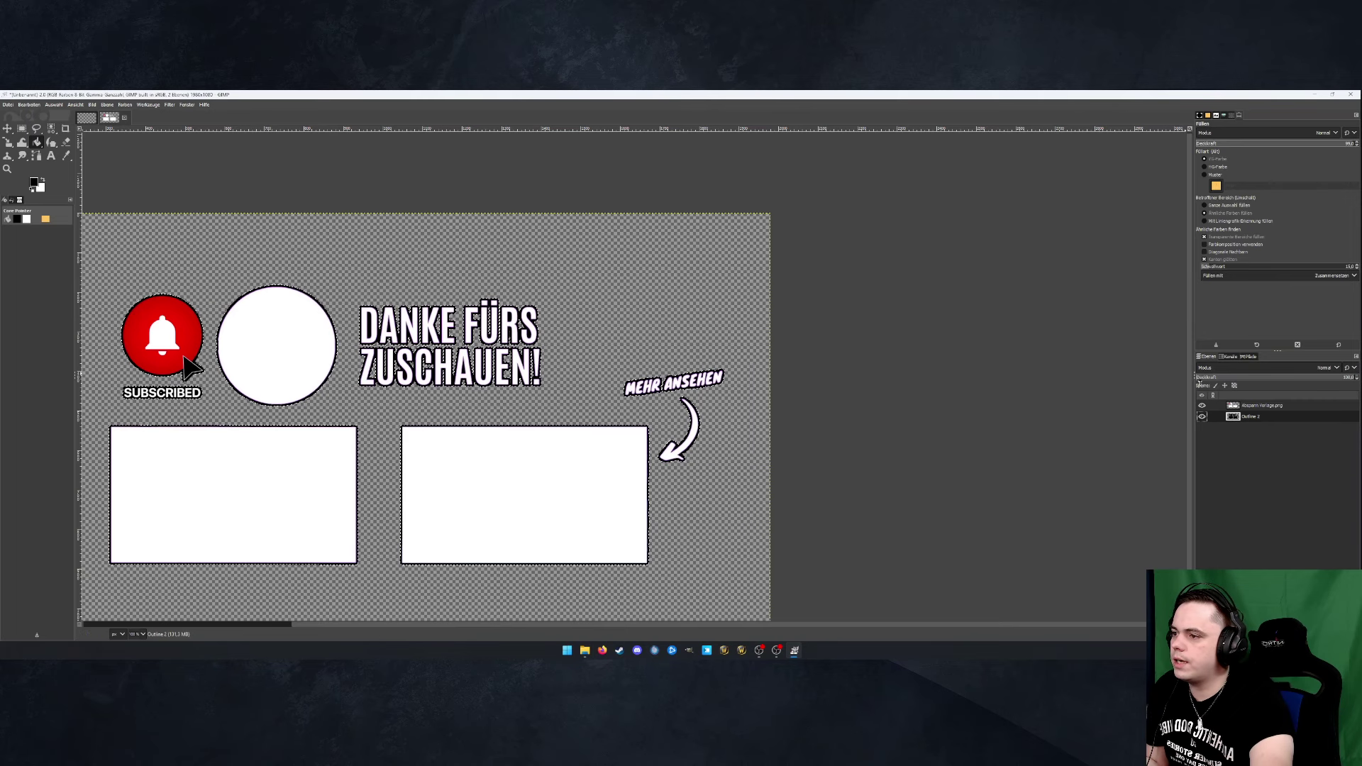
click(1201, 406)
click(1201, 406)
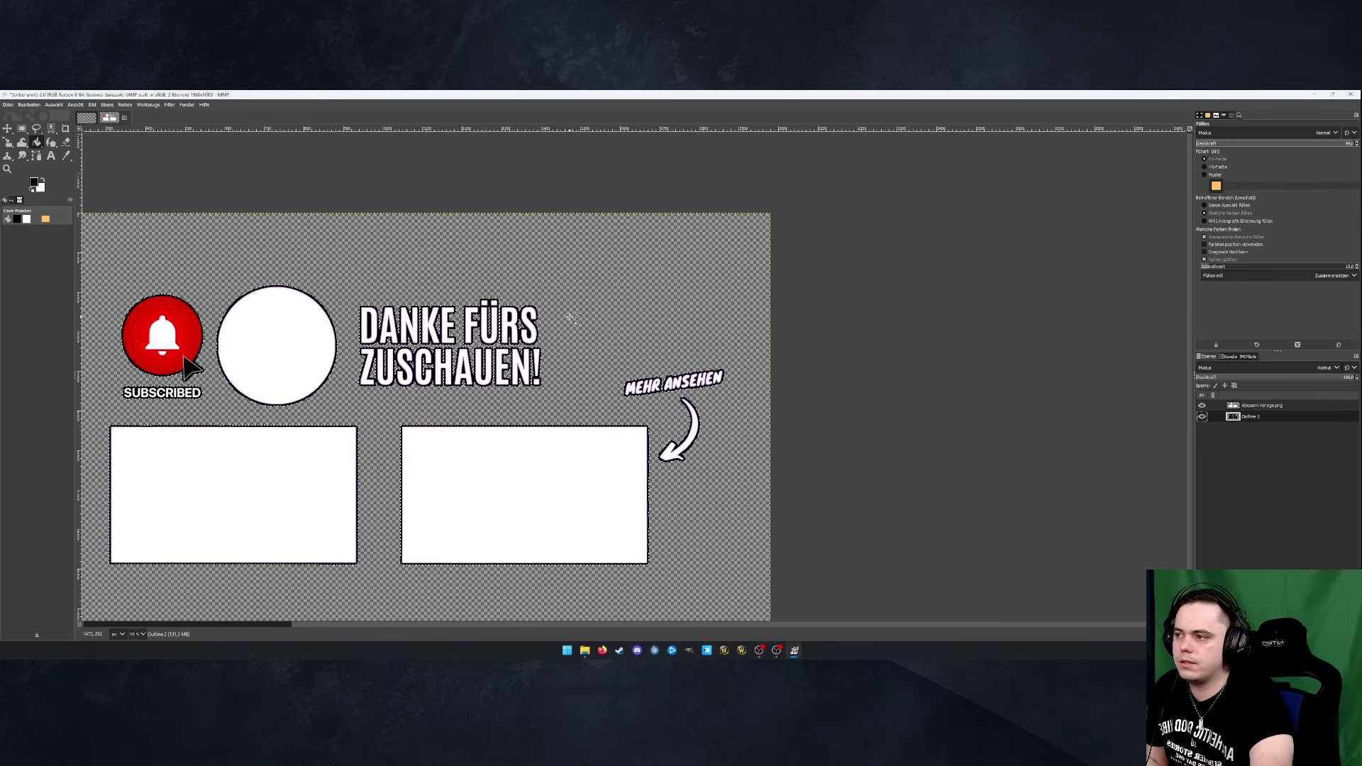
click(54, 104)
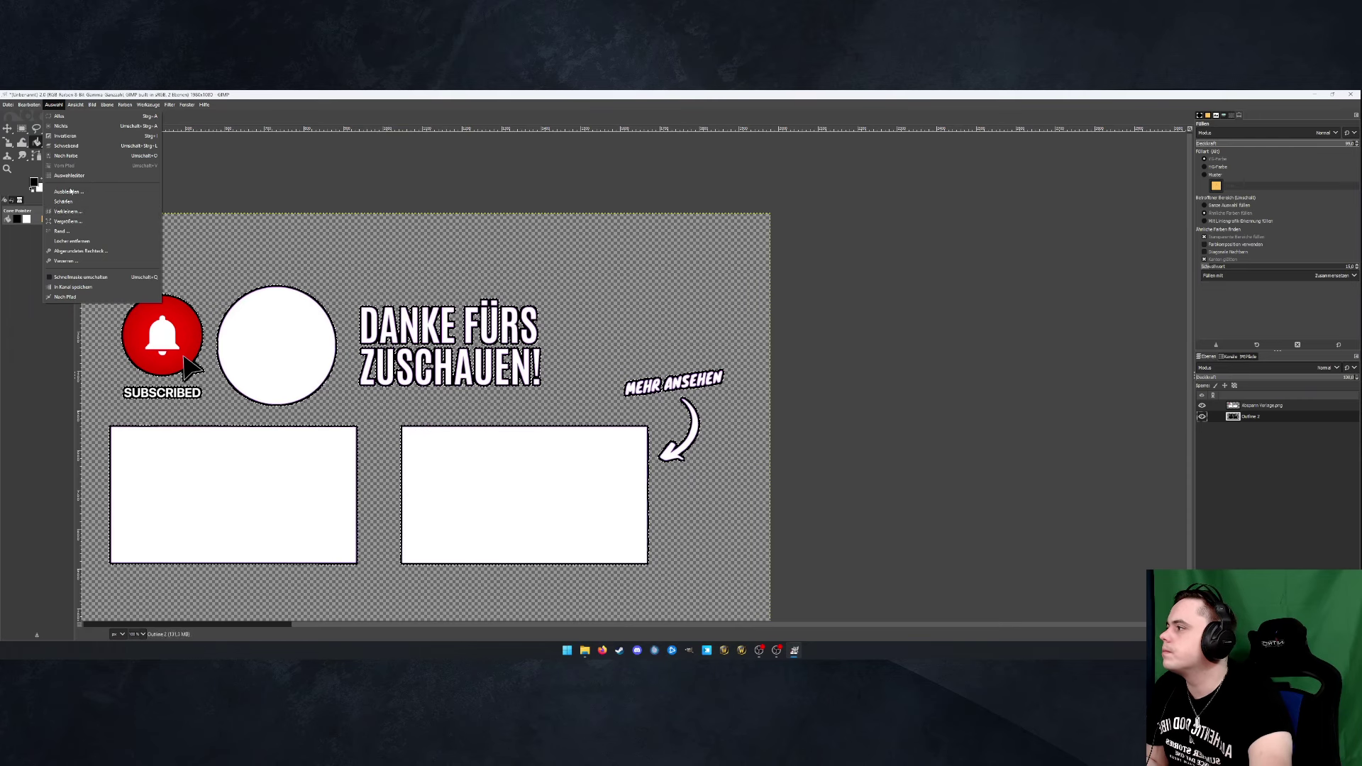
key(Escape)
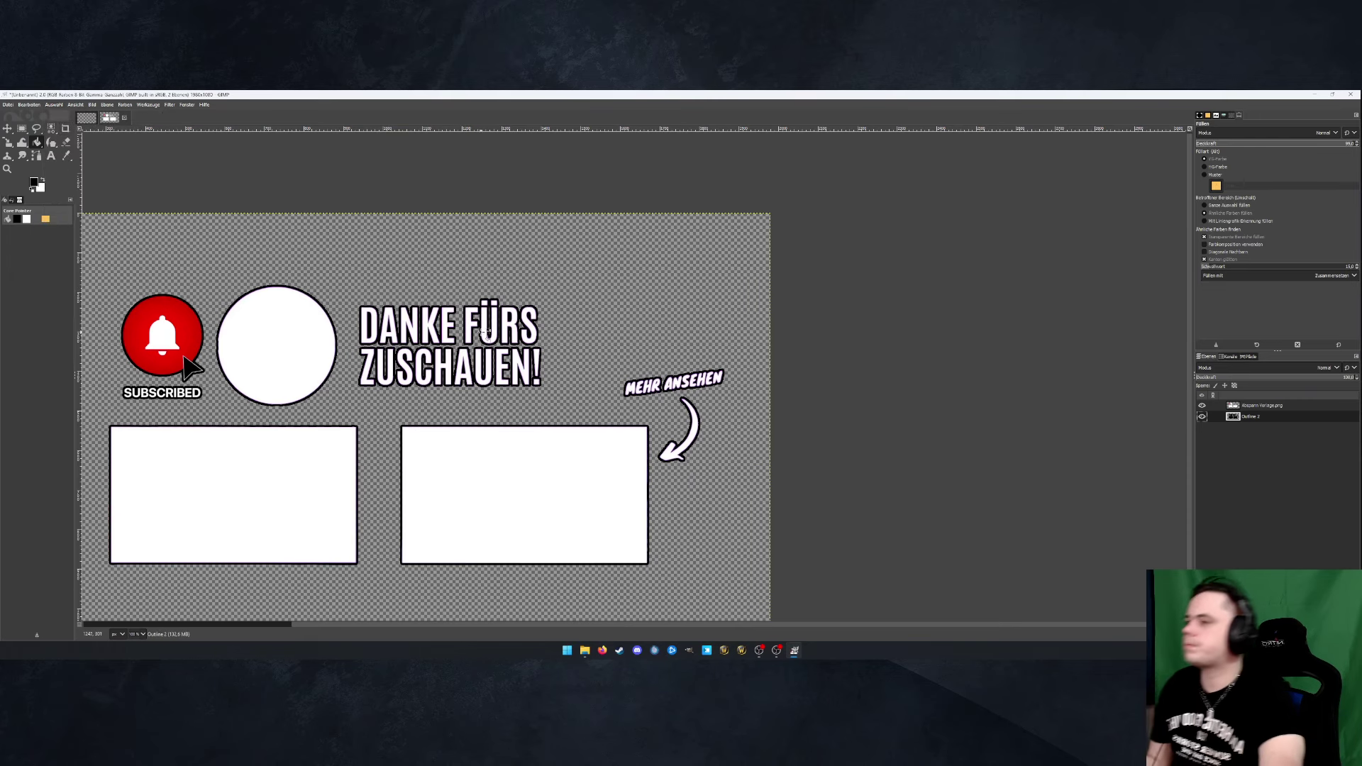
Export the image as Abspann Maske.png to the Youtube\Rohbilder folder on the Games (D:) drive
key(minus)
key(plus)
key(minus)
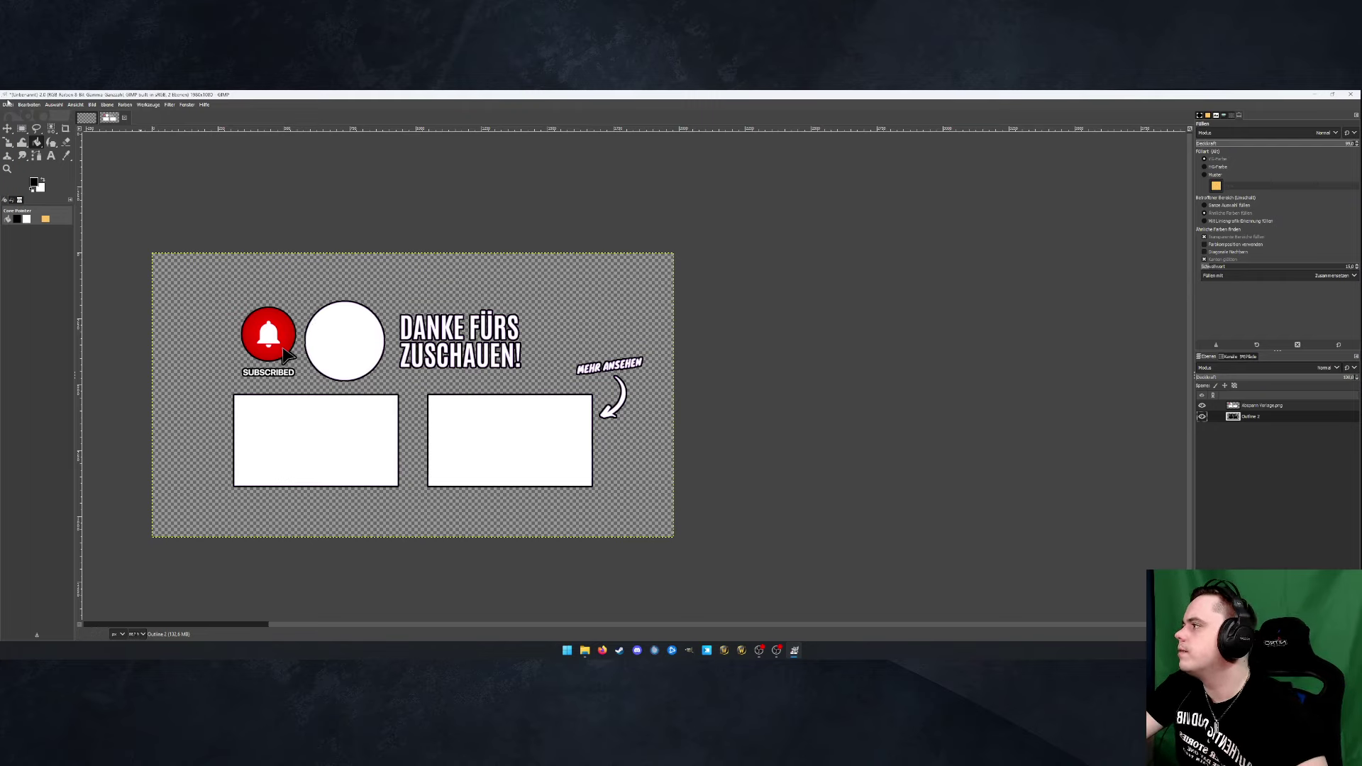
click(7, 104)
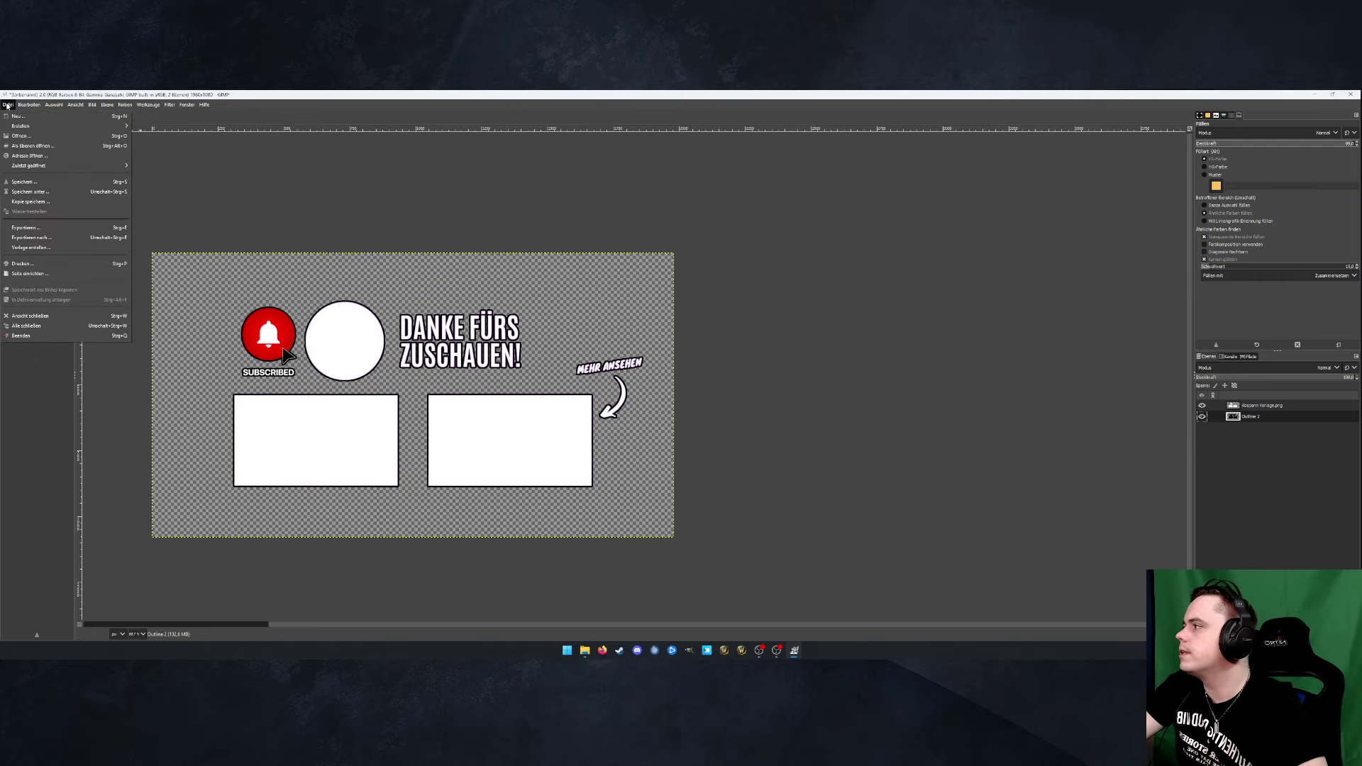
click(45, 238)
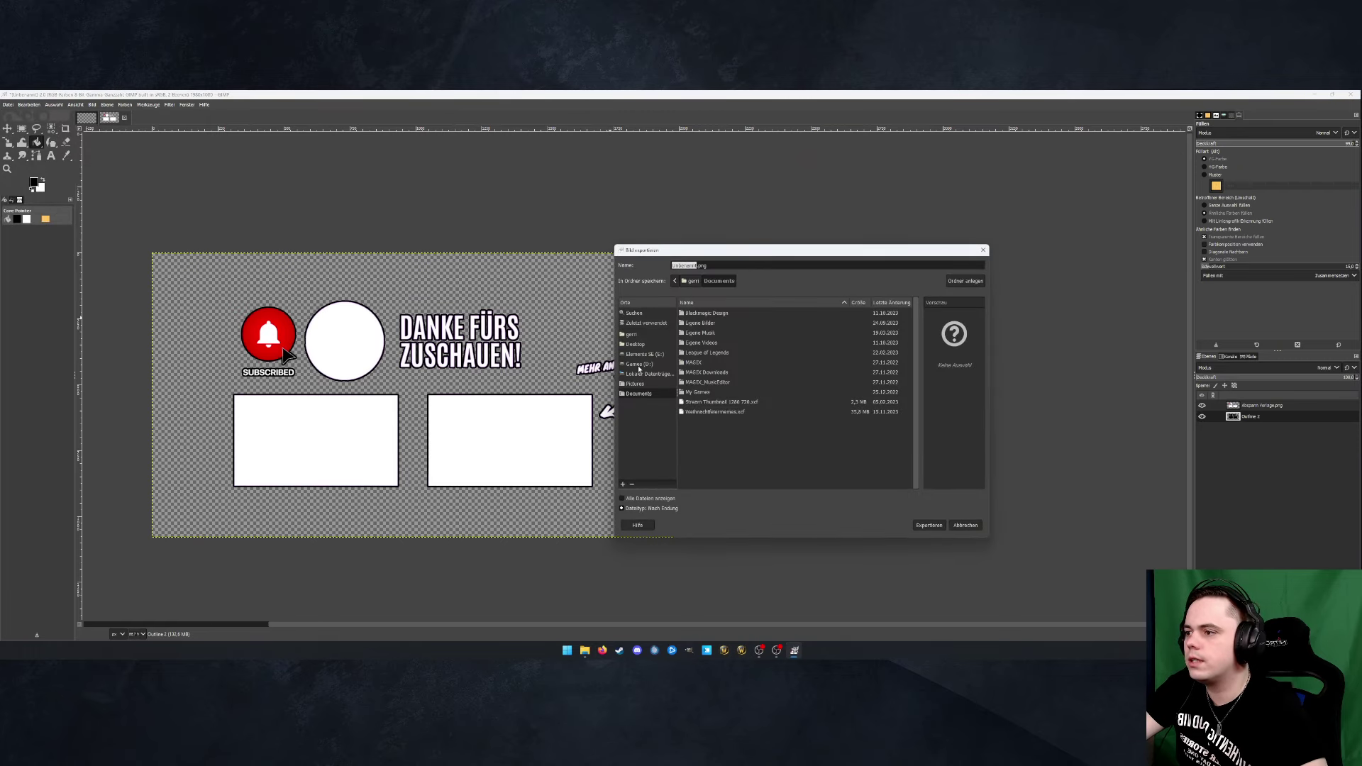
double_click(694, 451)
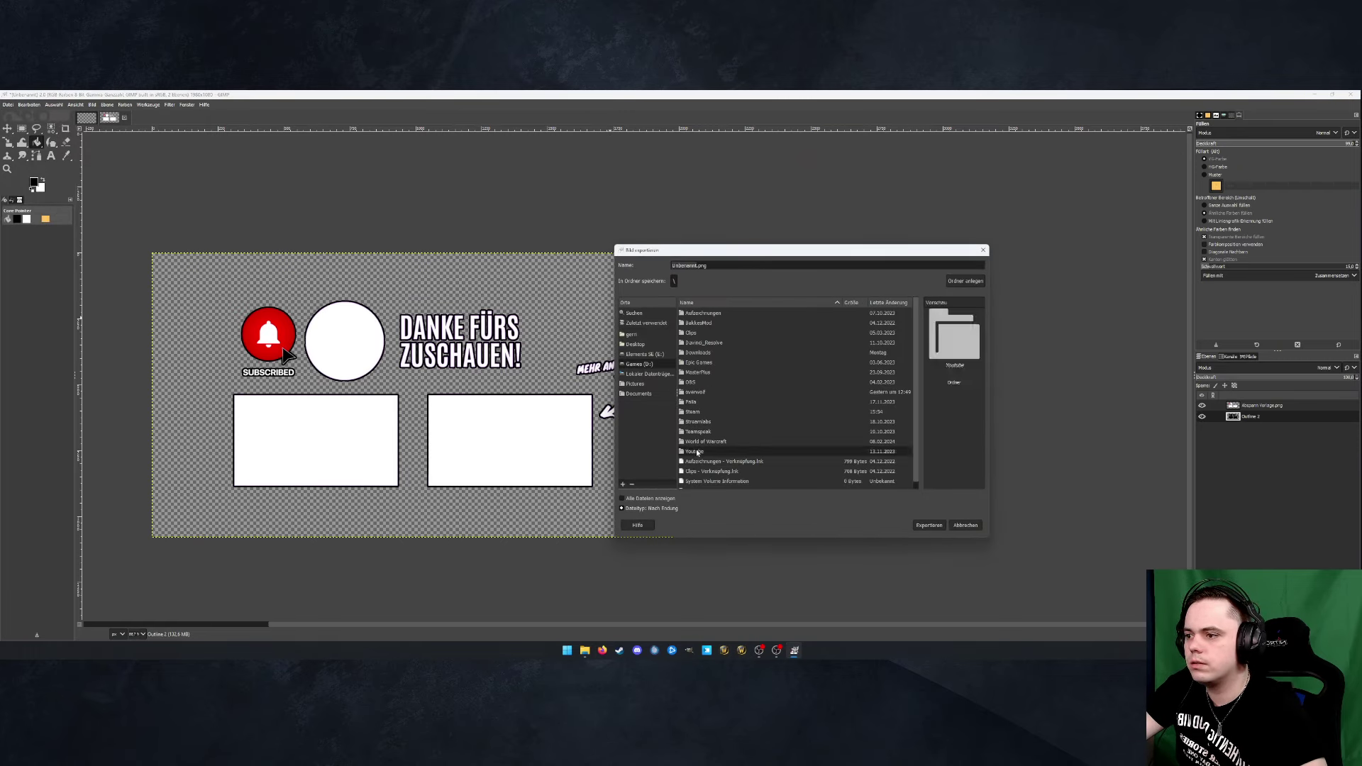
double_click(695, 401)
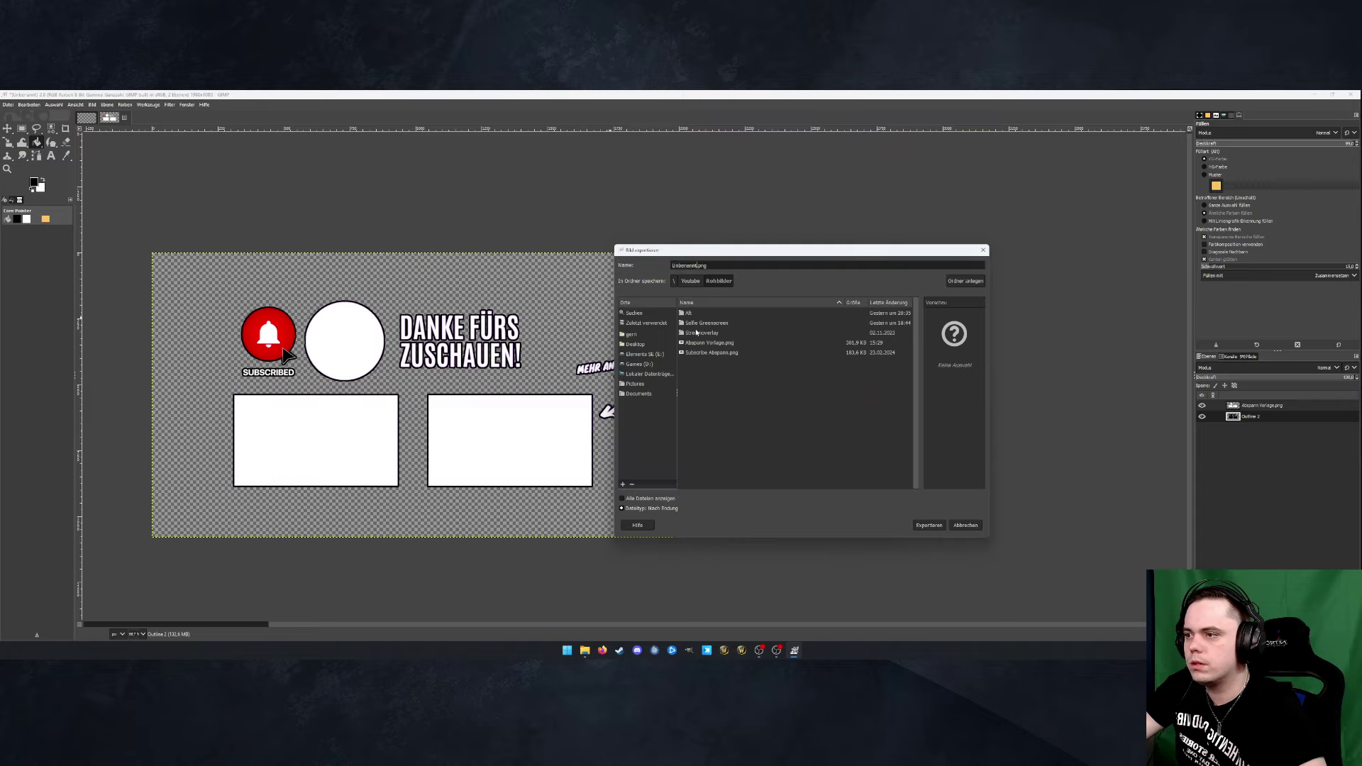
text(Abs)
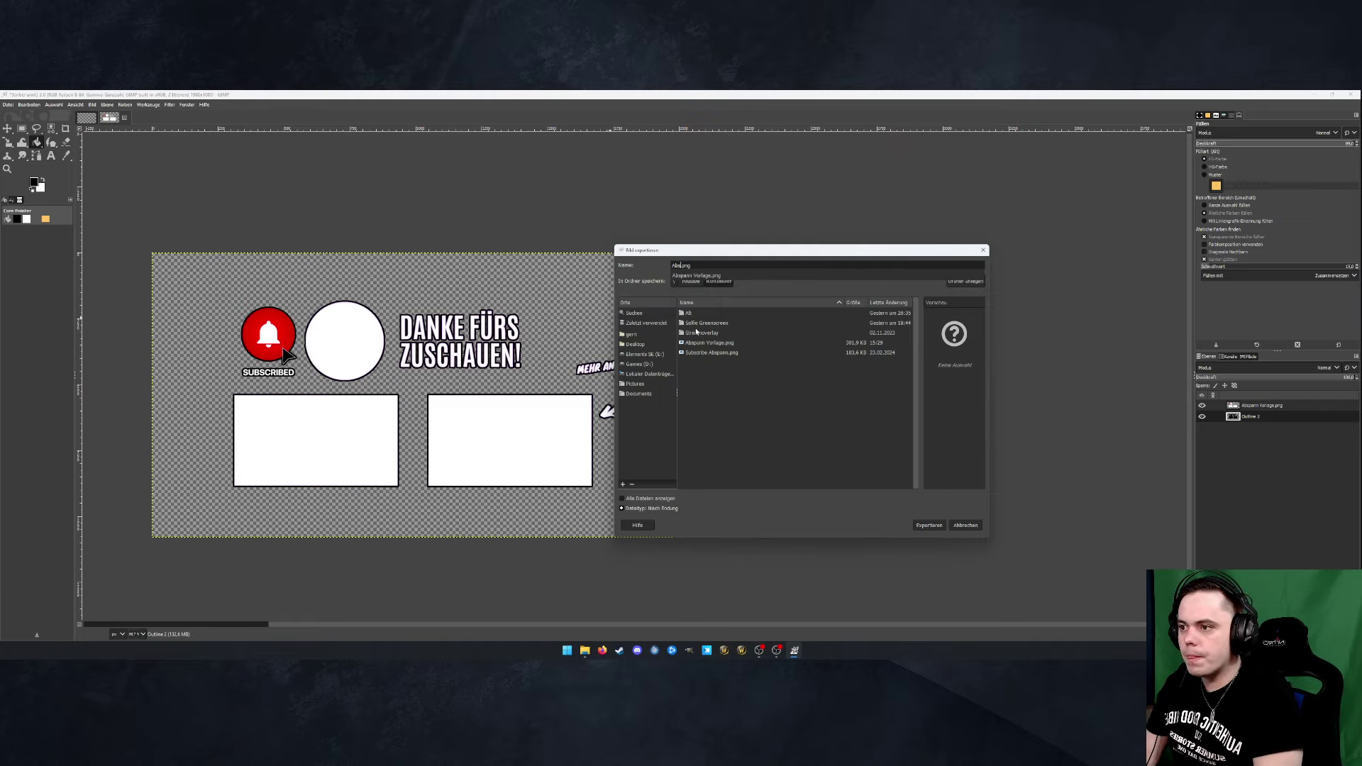
text(pann)
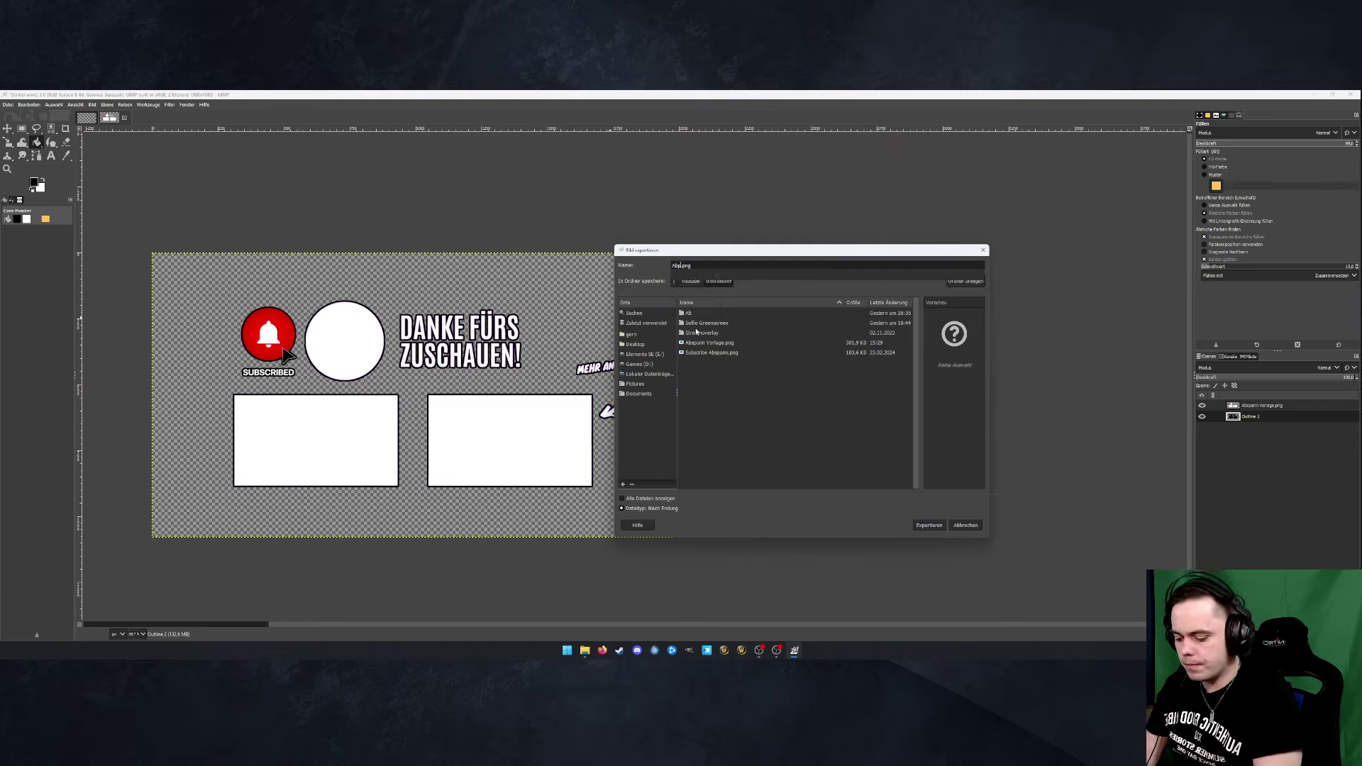
text( Maske)
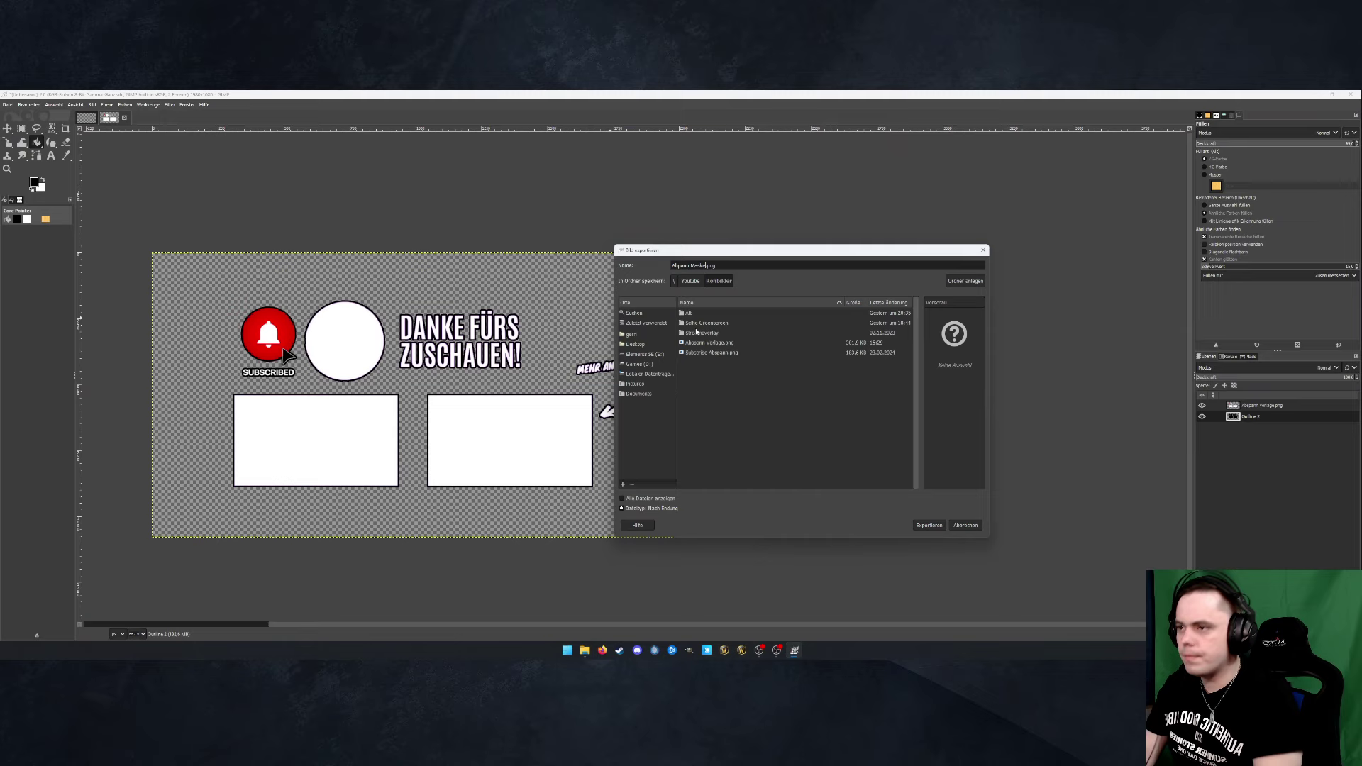
key(Return)
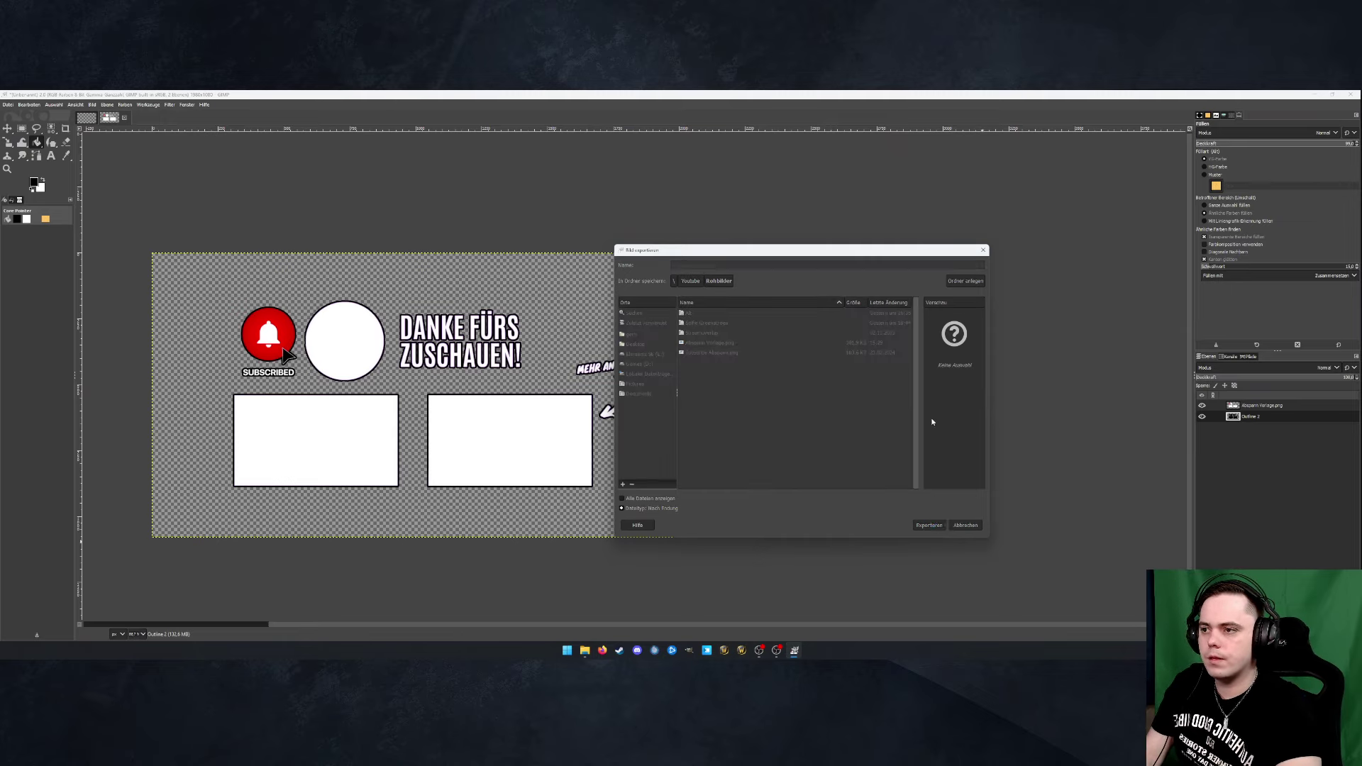
key(Return)
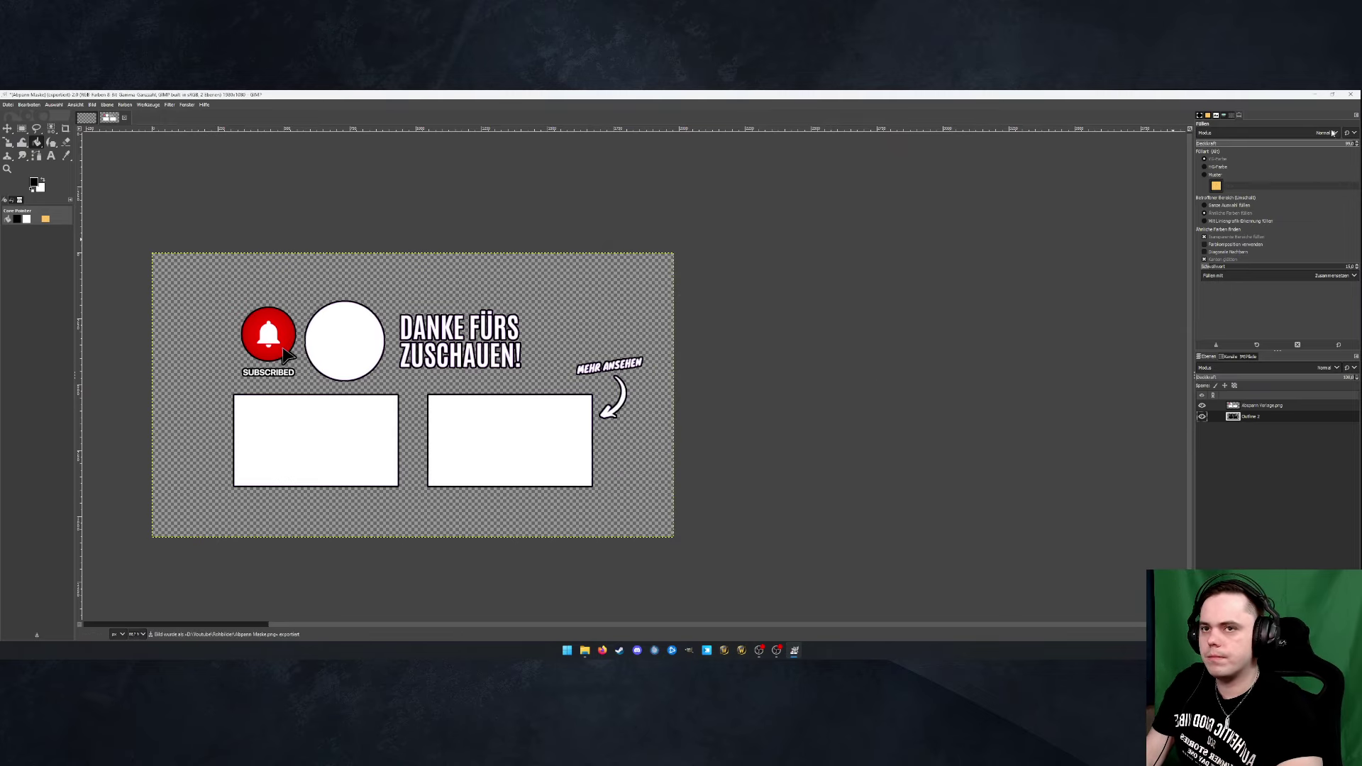
Save the project as Abspann Maske.xcf in the Youtube\GIMP Projekte folder on the Games (D:) drive
click(7, 105)
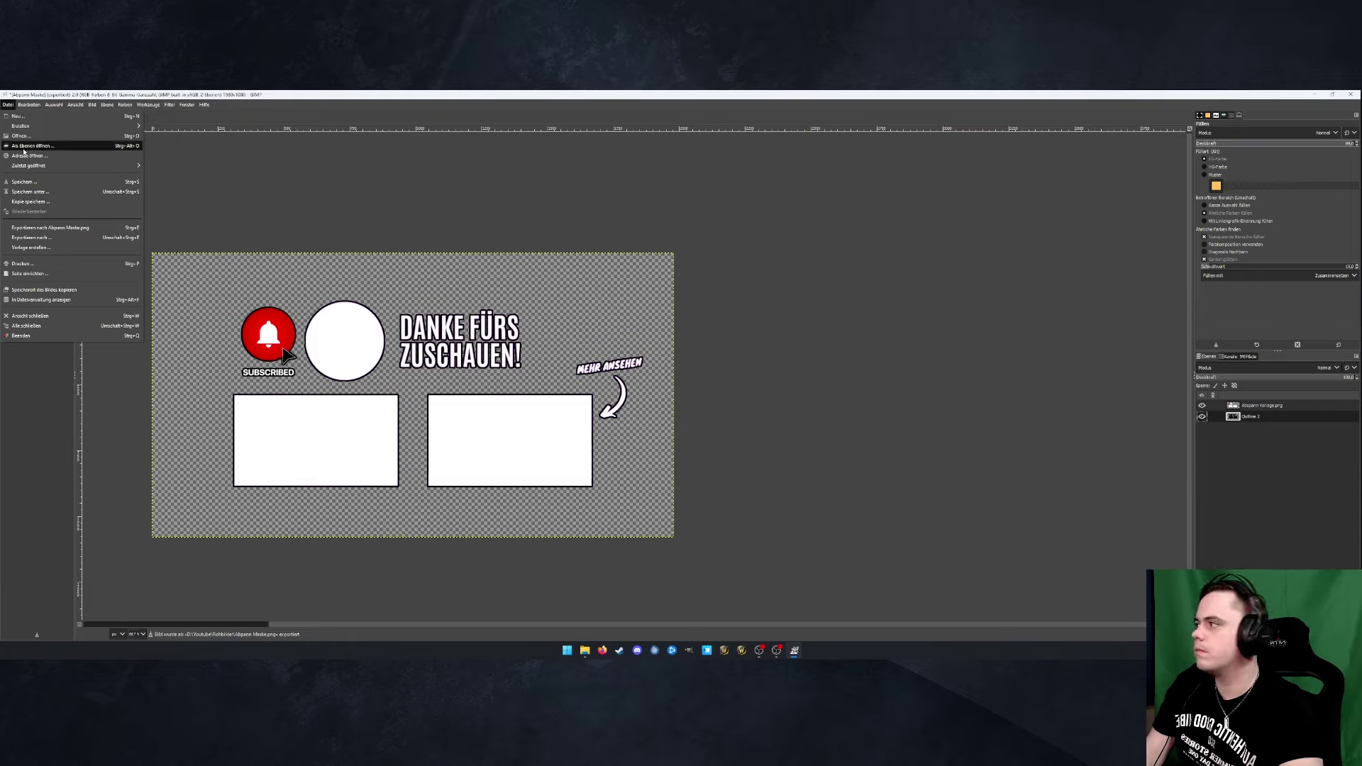
click(42, 192)
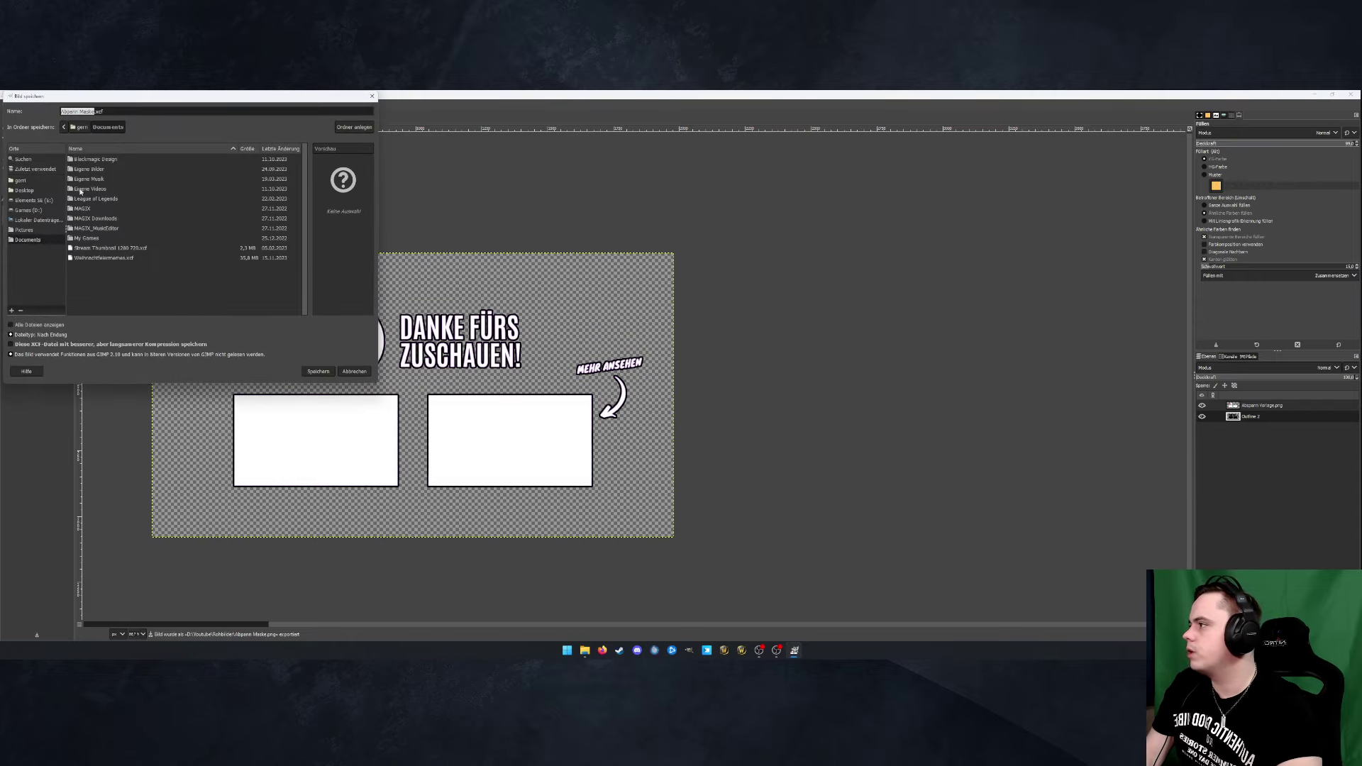
click(44, 210)
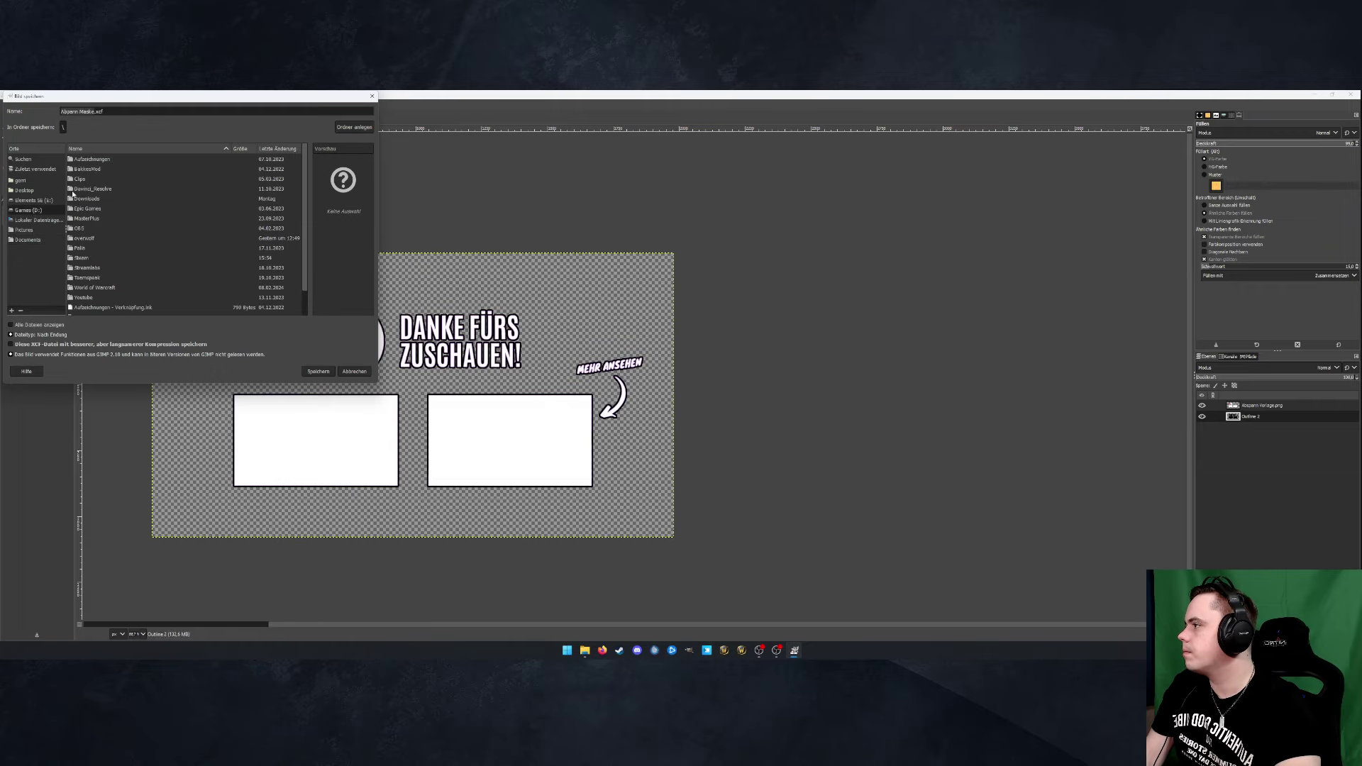
double_click(87, 300)
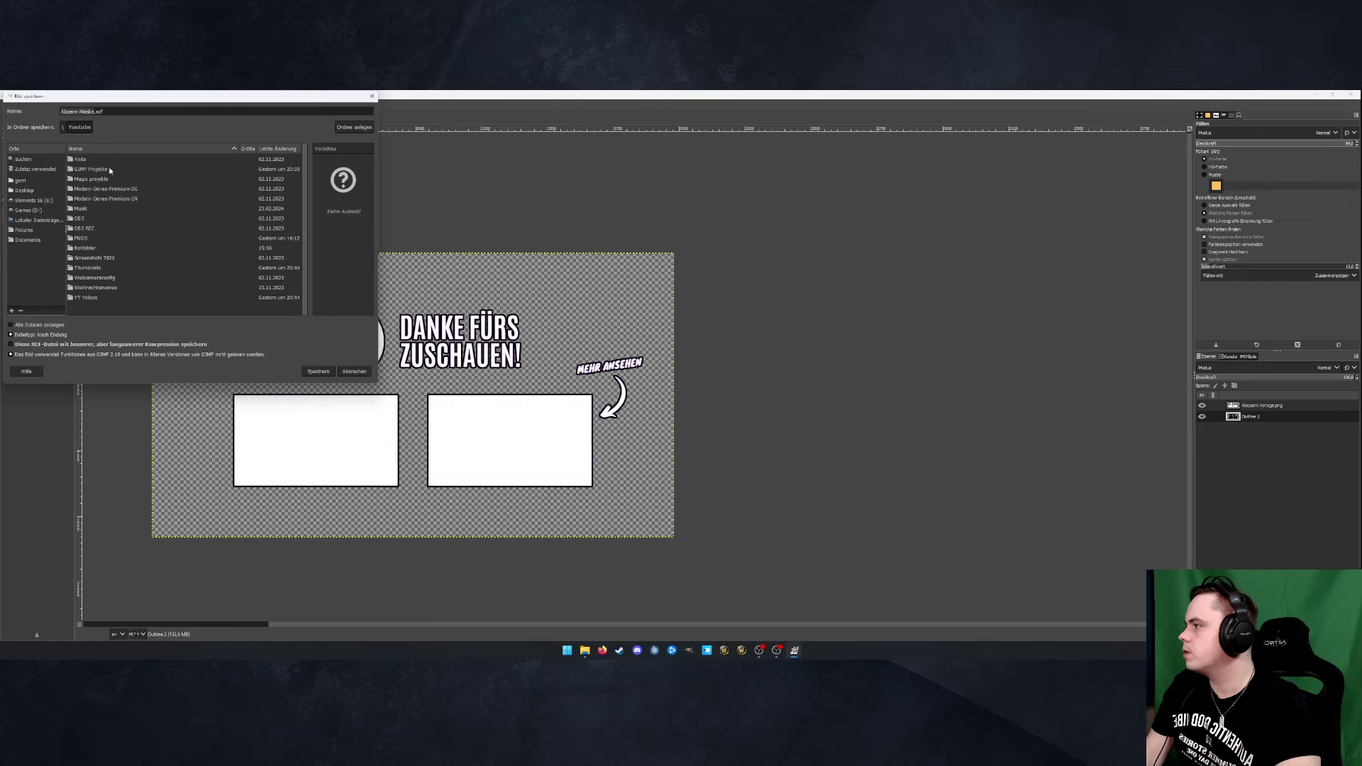
double_click(91, 169)
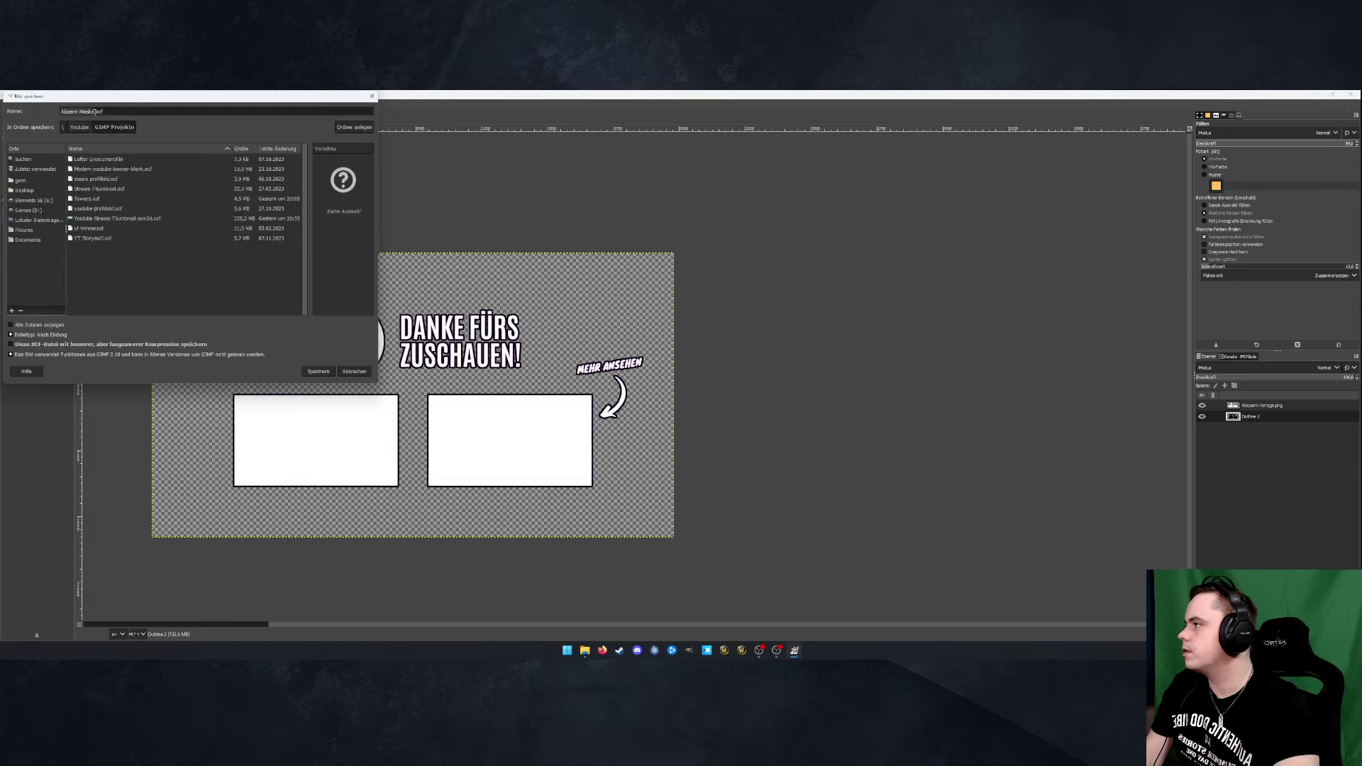
click(318, 370)
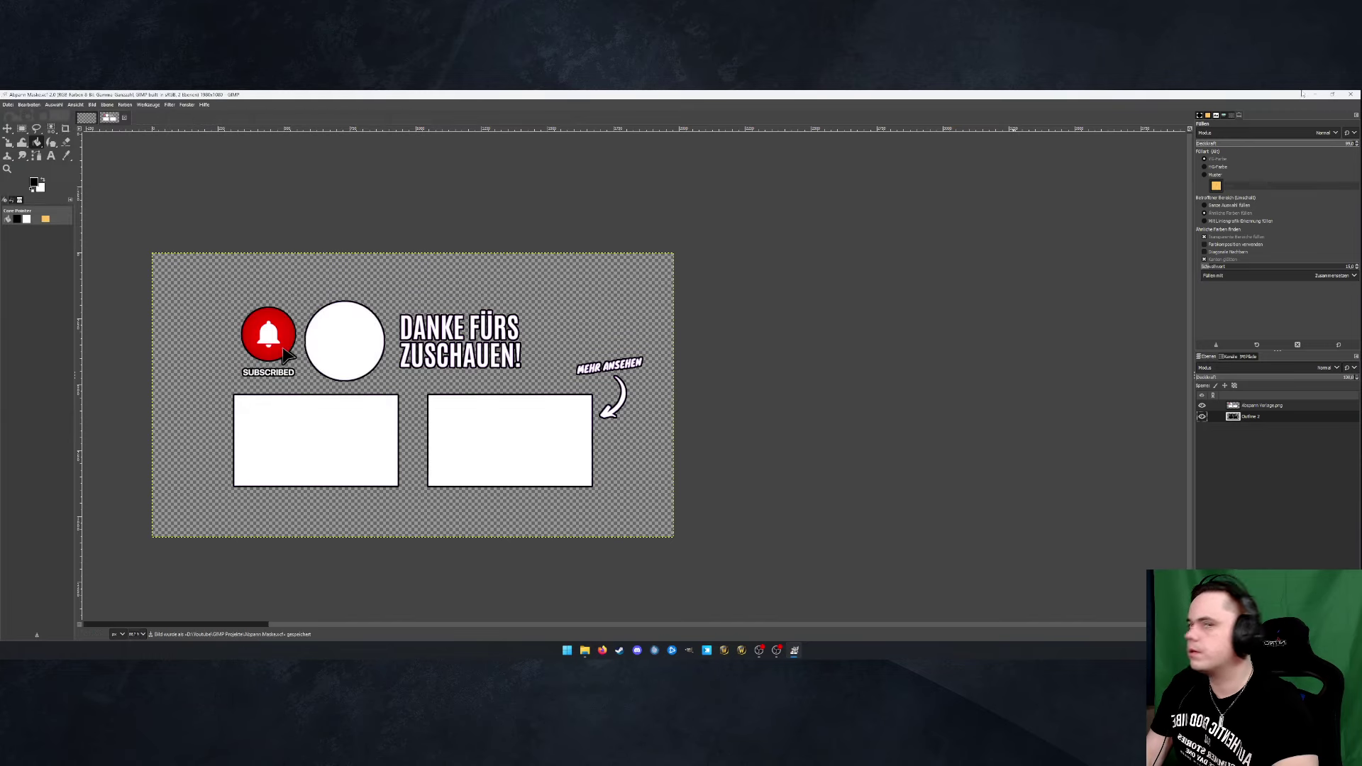
click(1351, 94)
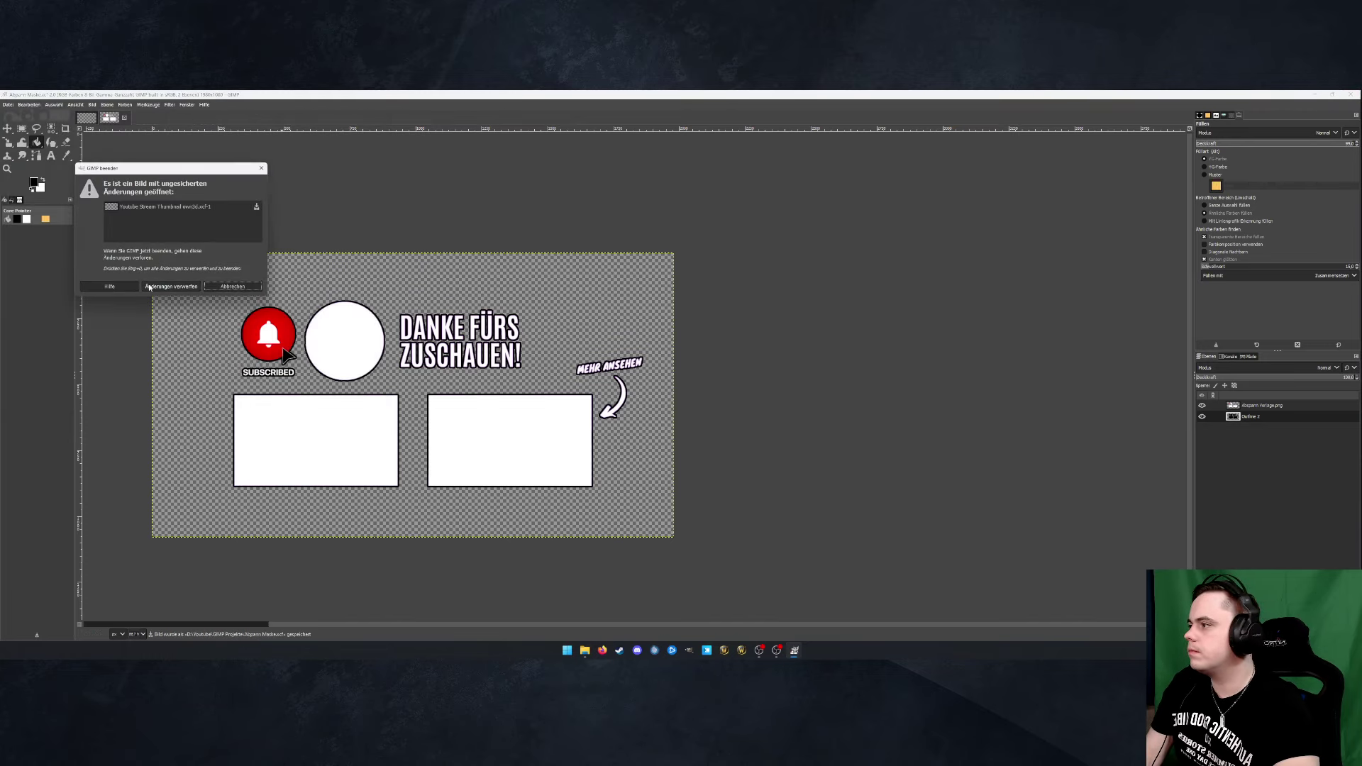
click(227, 286)
click(6, 104)
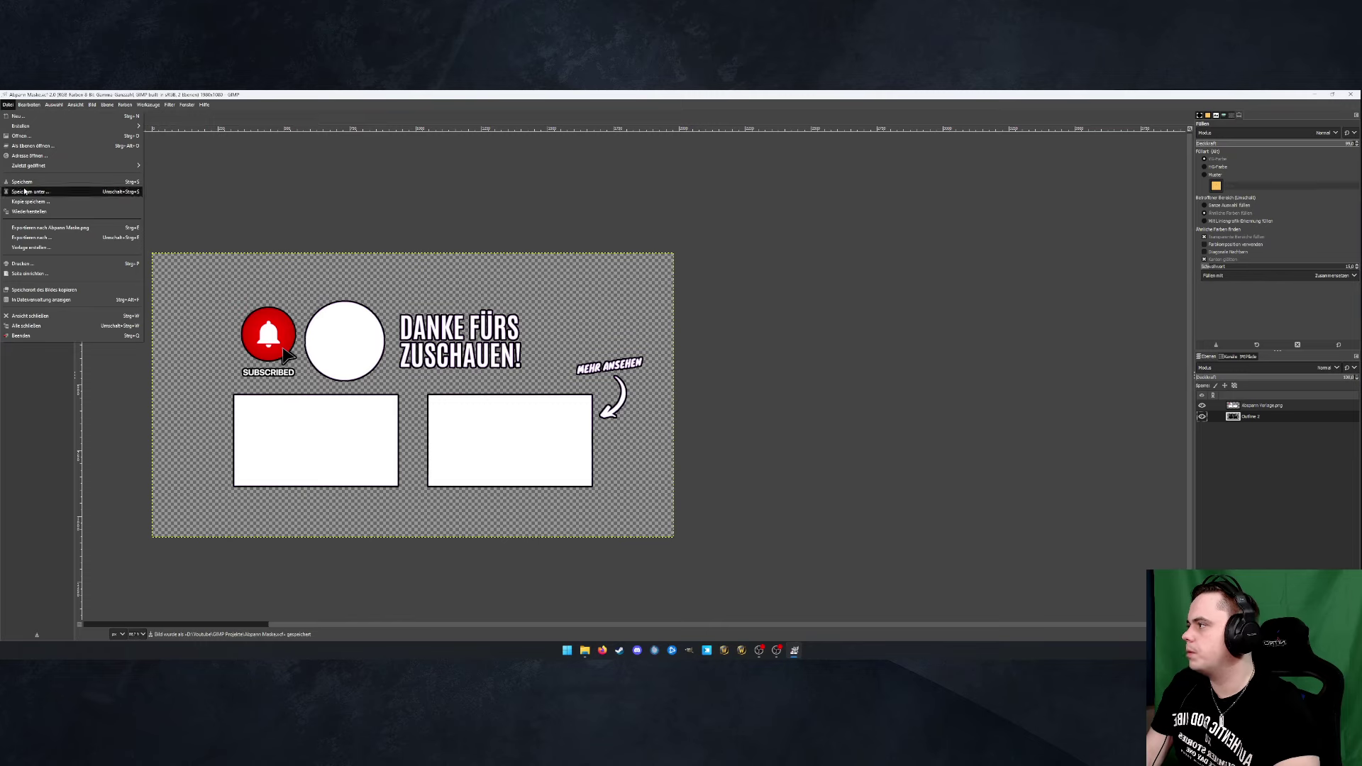
key(Escape)
Quit GIMP, discarding the unsaved changes to the stream thumbnail image, and close the Rohbilder folder window
click(1351, 94)
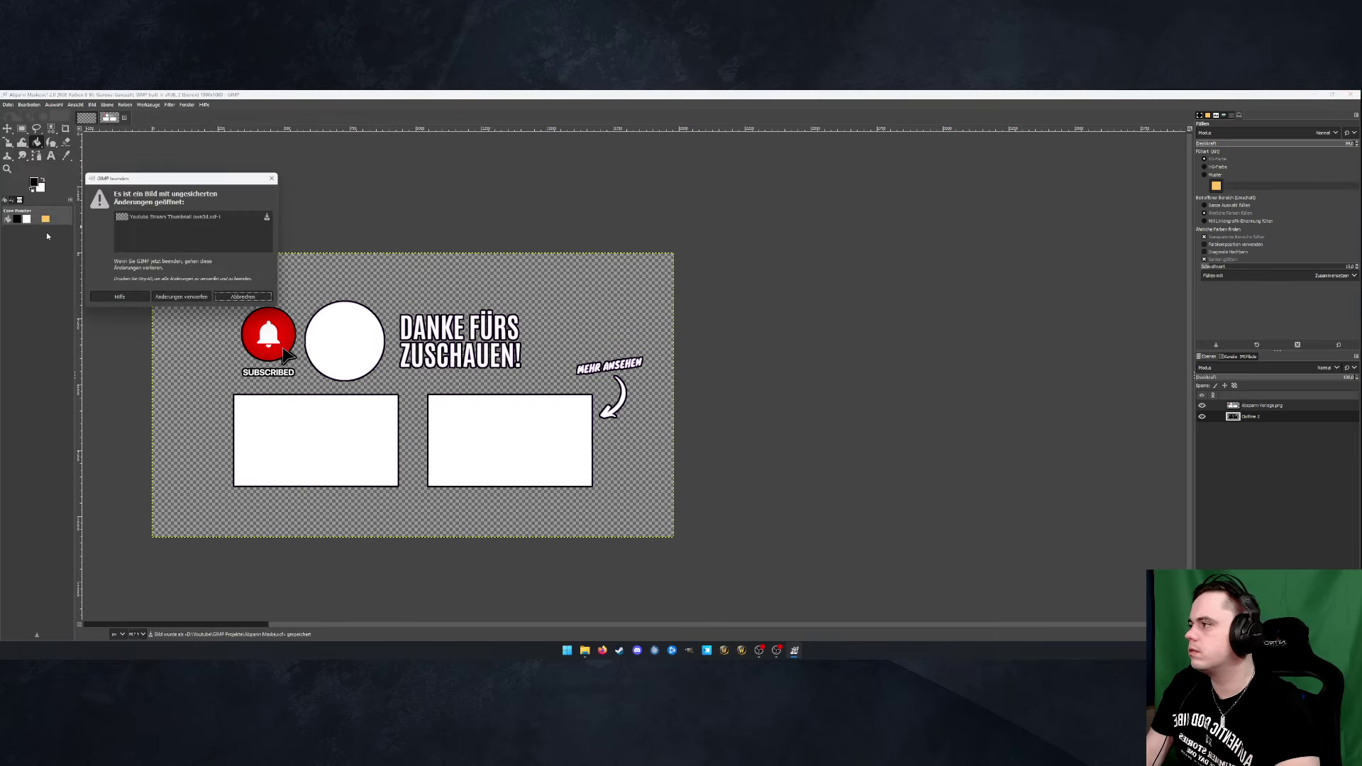
click(180, 296)
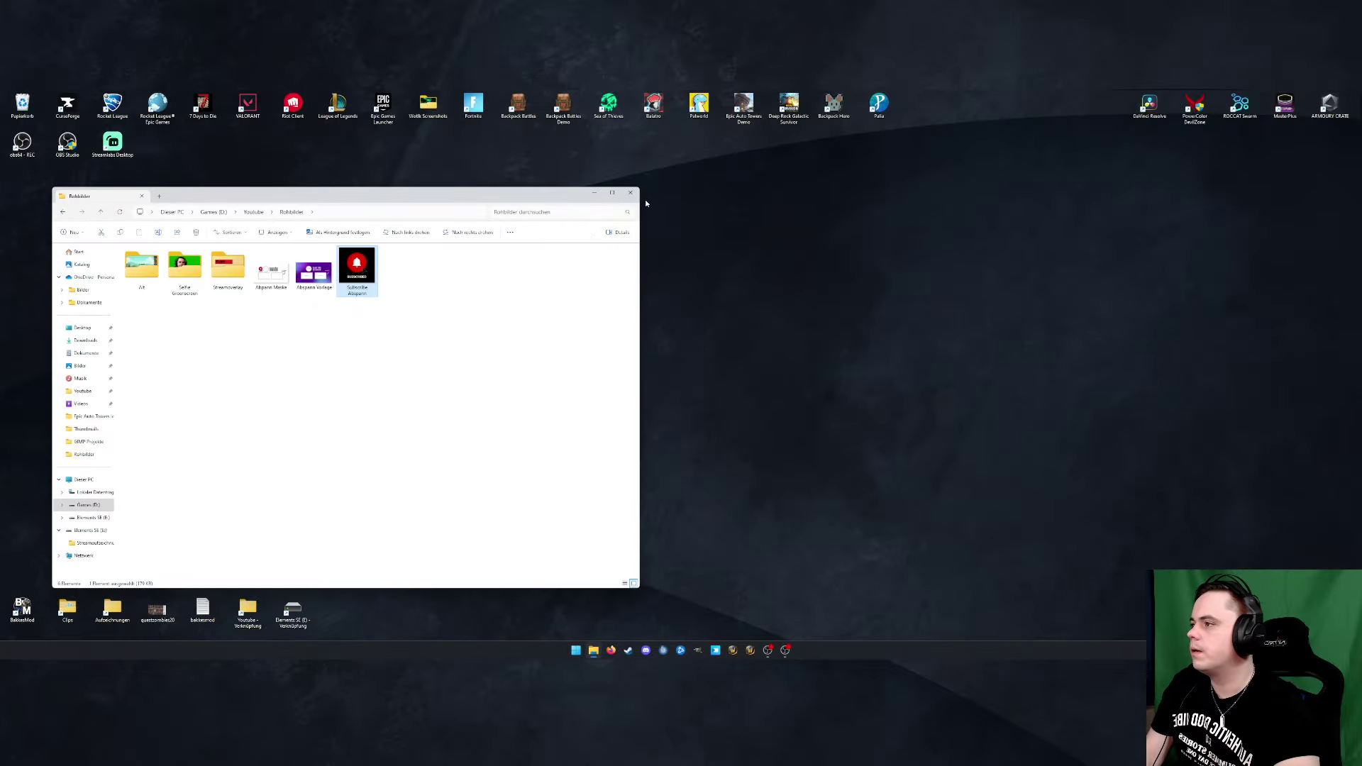
click(625, 190)
click(630, 192)
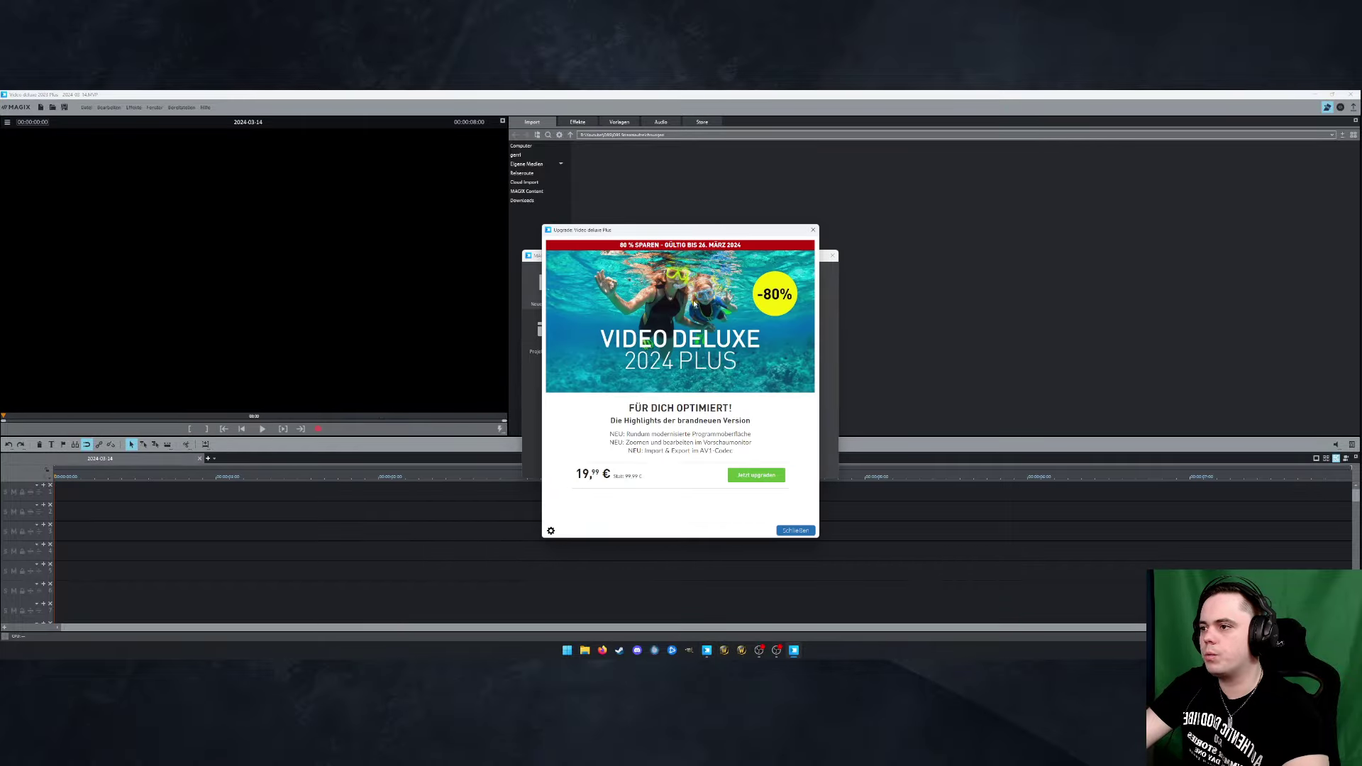
Dismiss the upgrade offer and name the new project Abspann
click(812, 229)
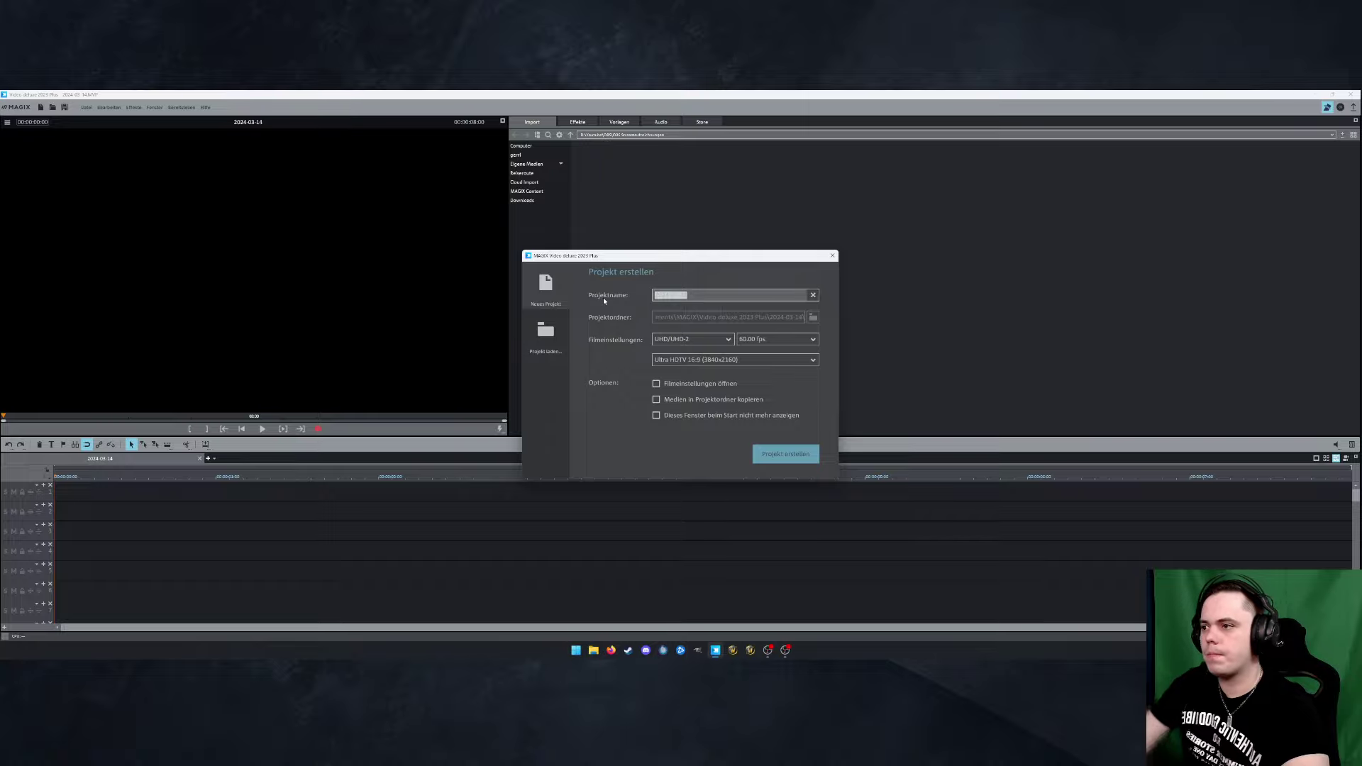
text(Abspasn)
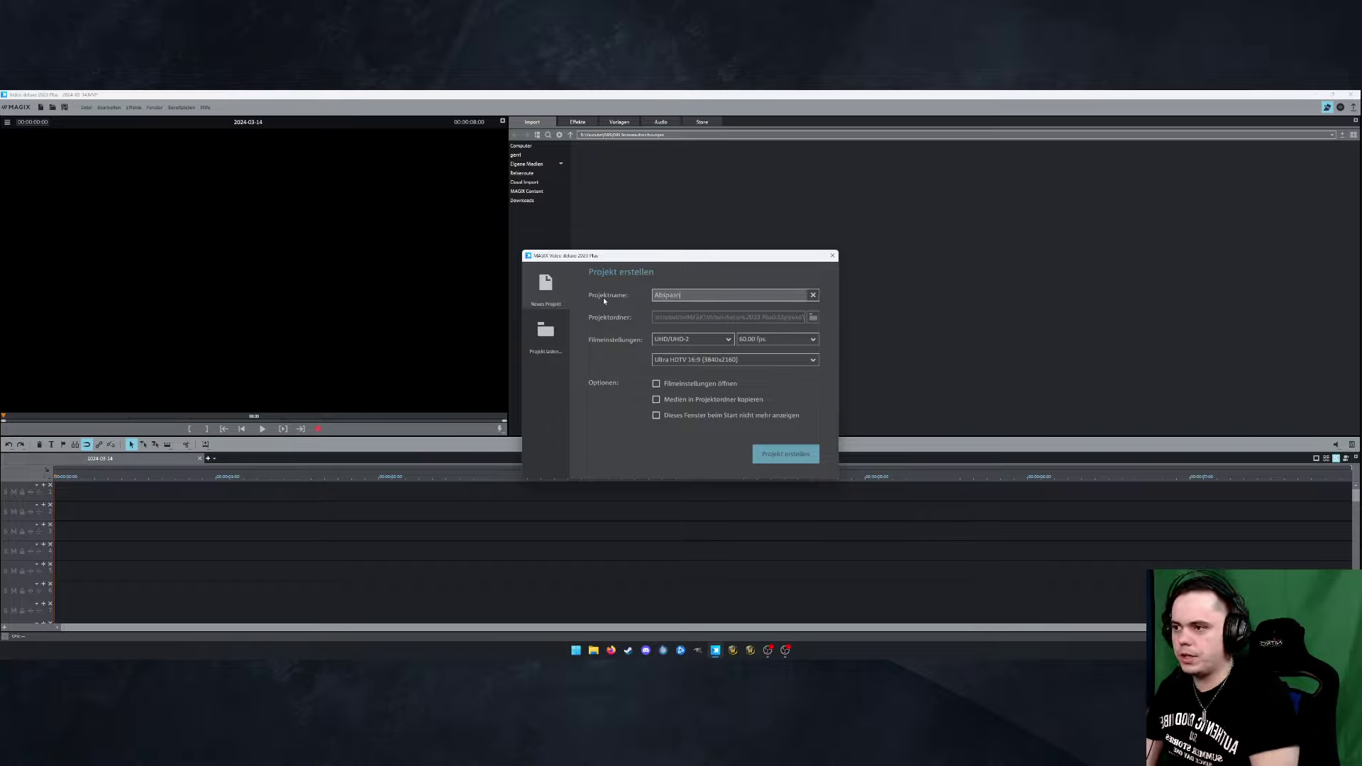
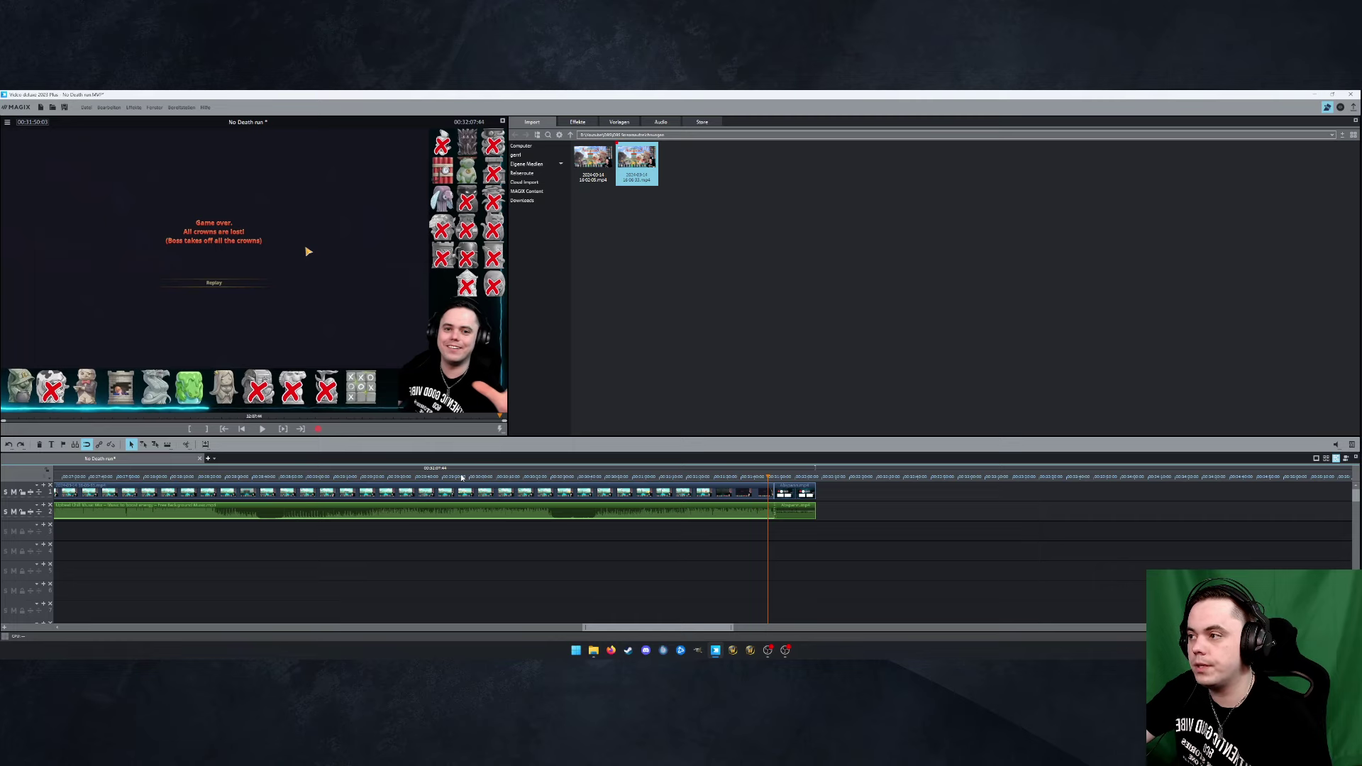
Position the playhead at about 00:22:19 in the No Death run timeline, on the battle scene with the purple mountain backdrop
click(461, 477)
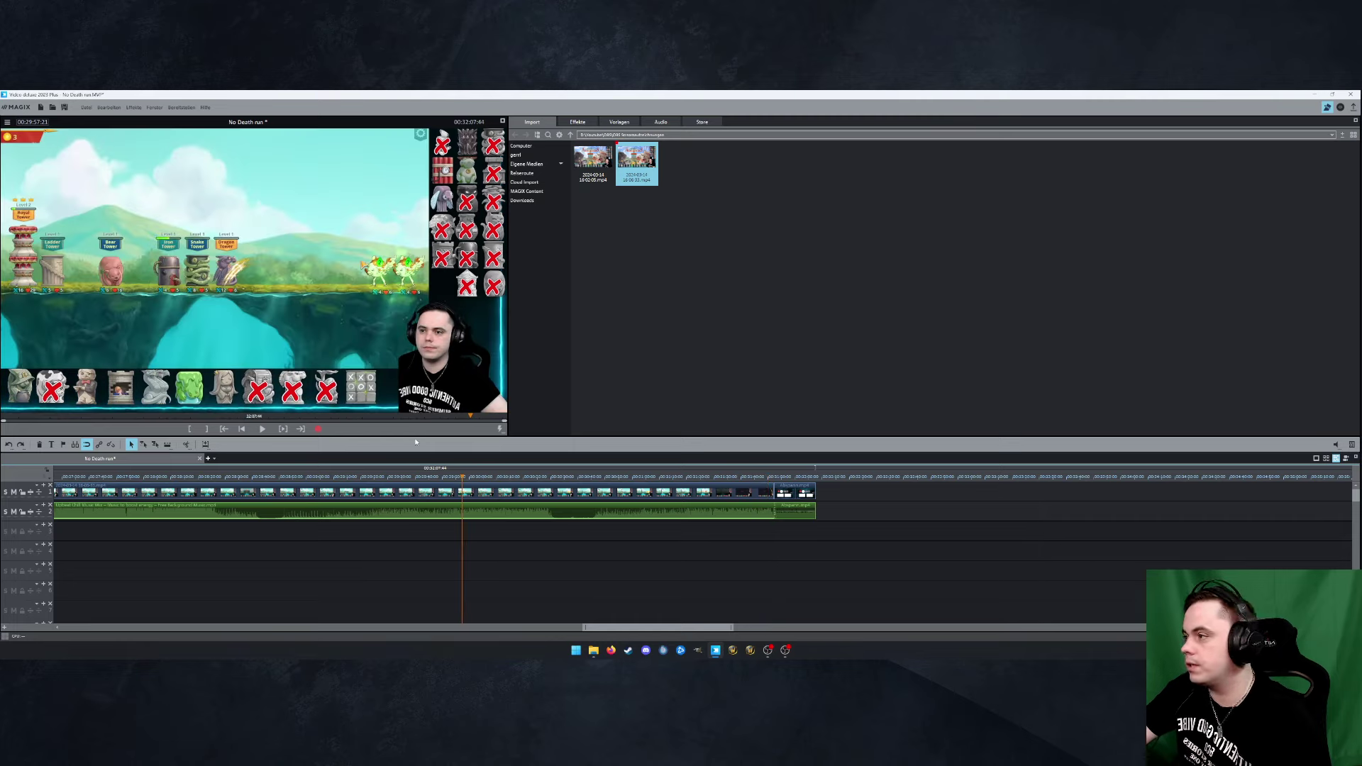
click(440, 477)
drag(440, 477, 201, 515)
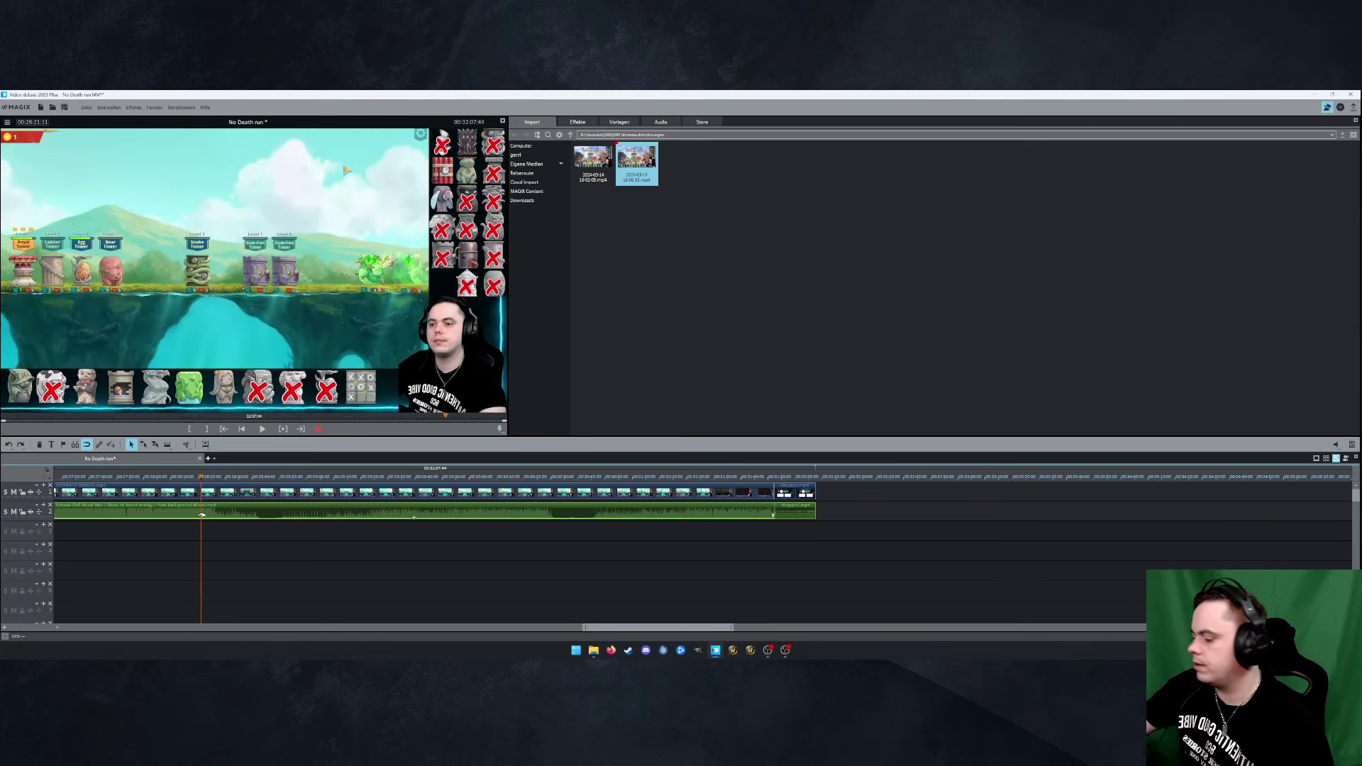
scroll(350, 481, down, 3)
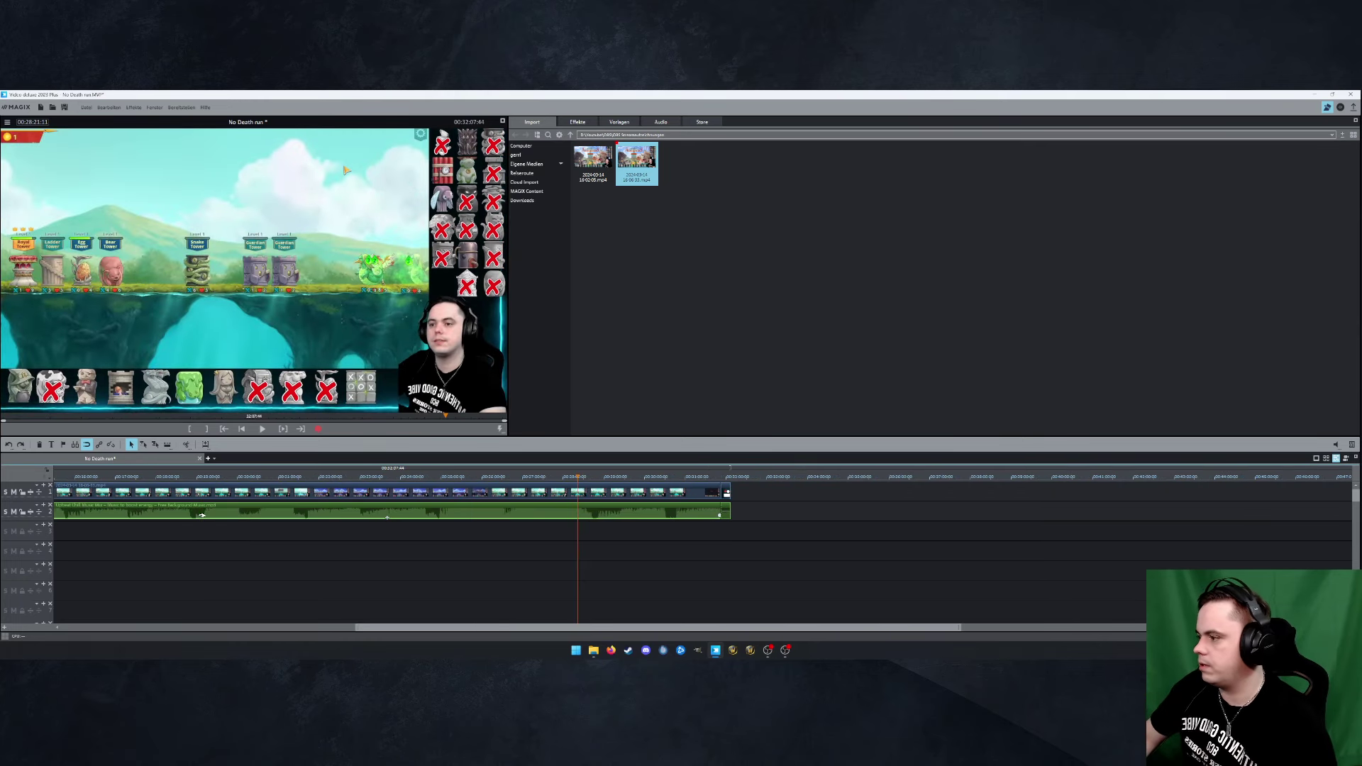
click(485, 477)
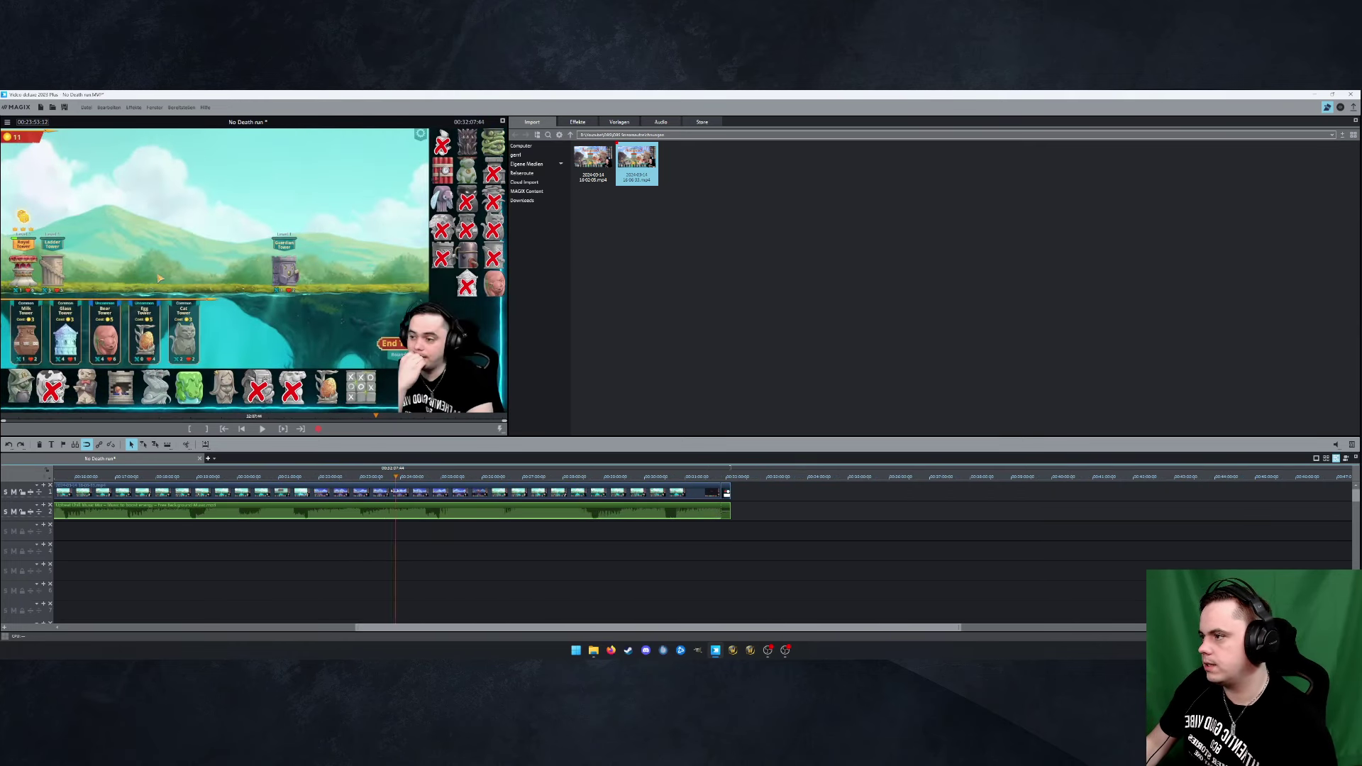
click(363, 478)
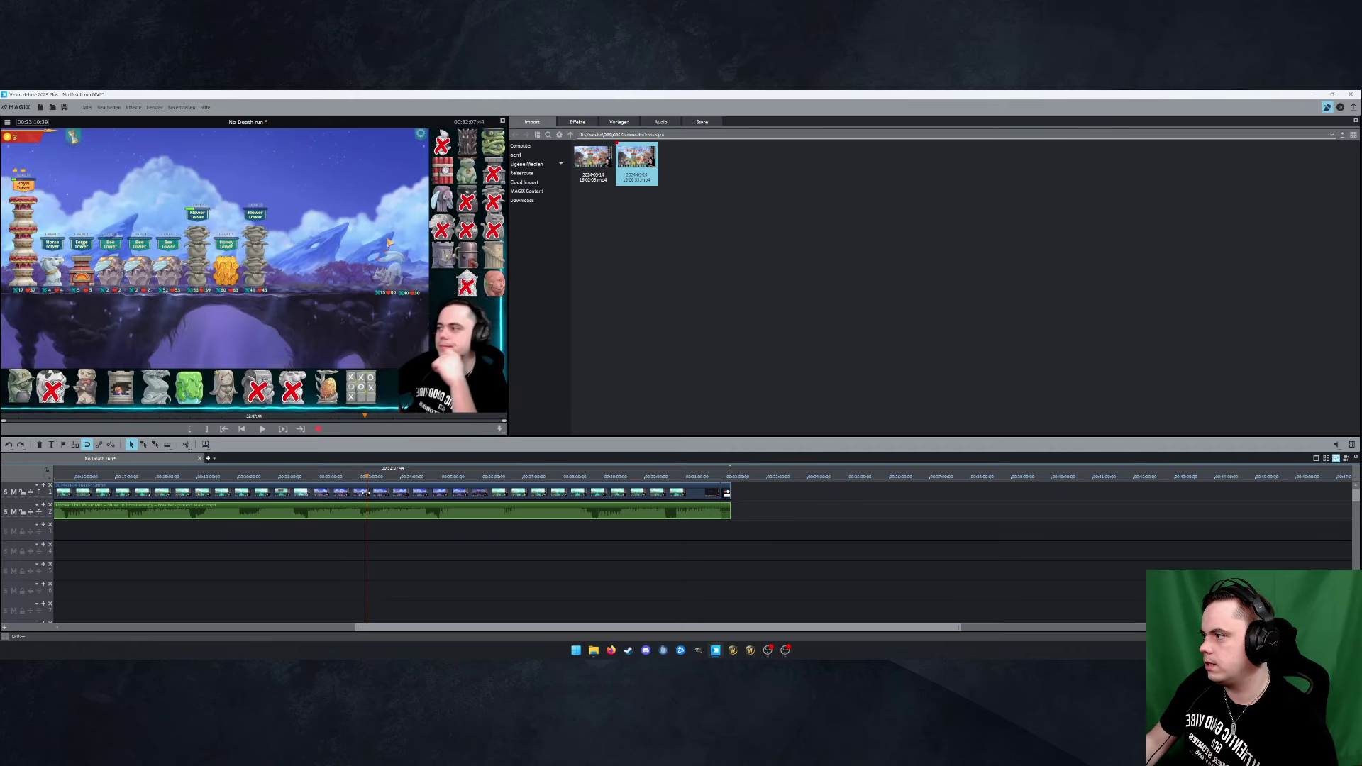
drag(362, 491, 328, 497)
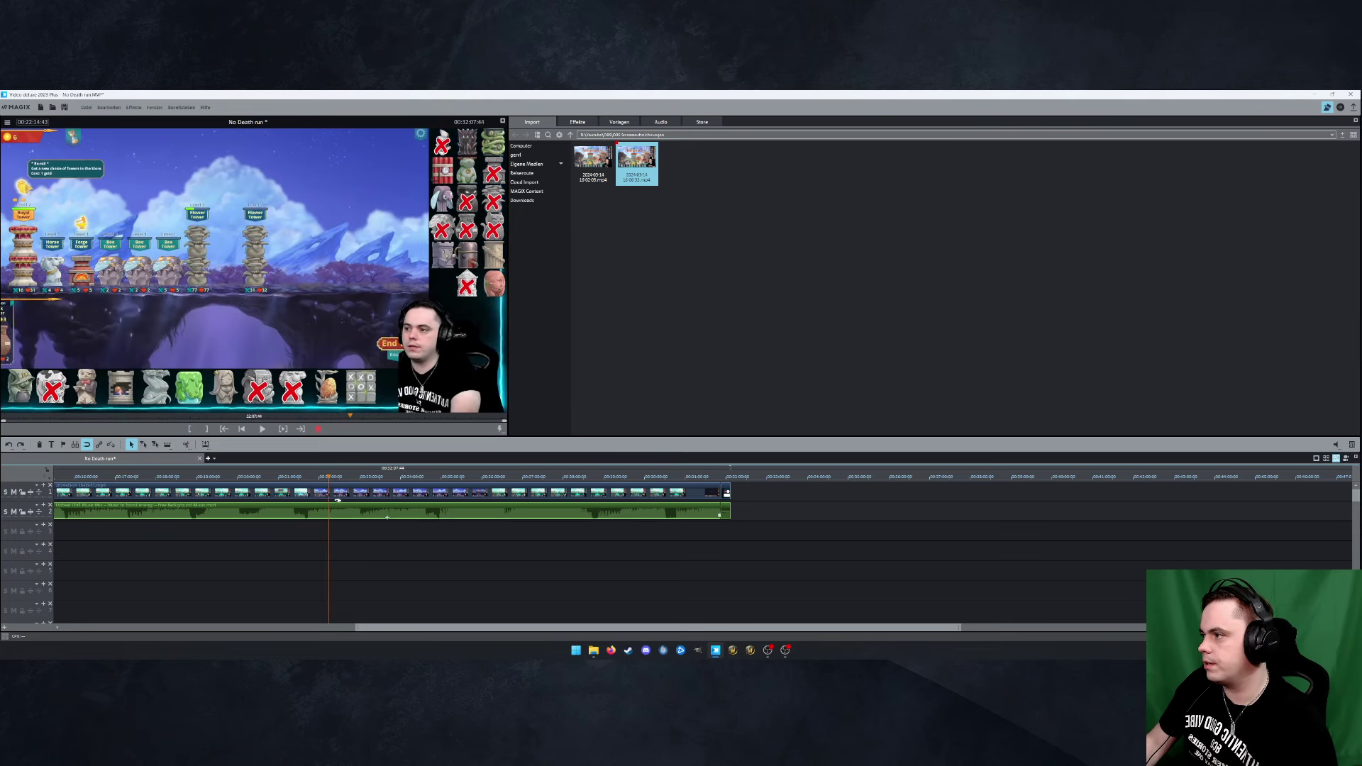
key(Up)
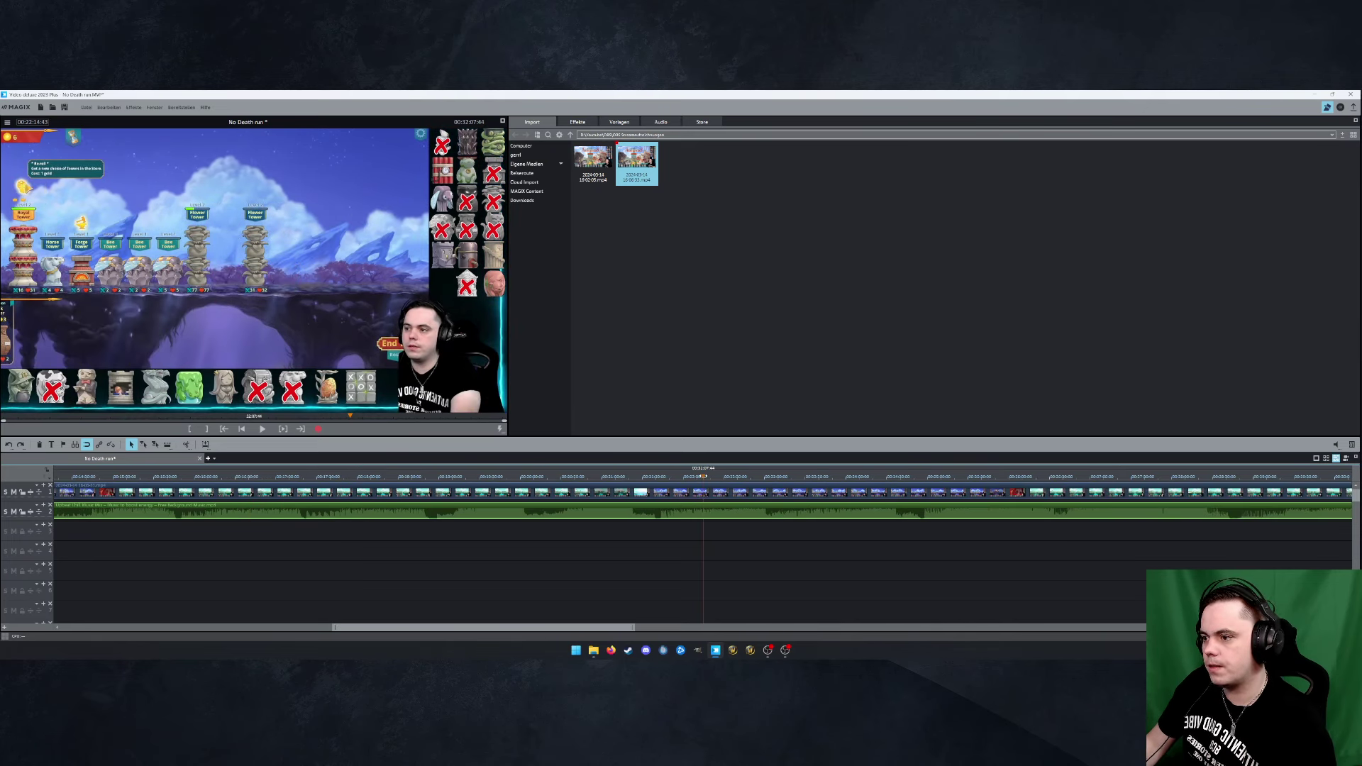
key(Right)
key(Right)
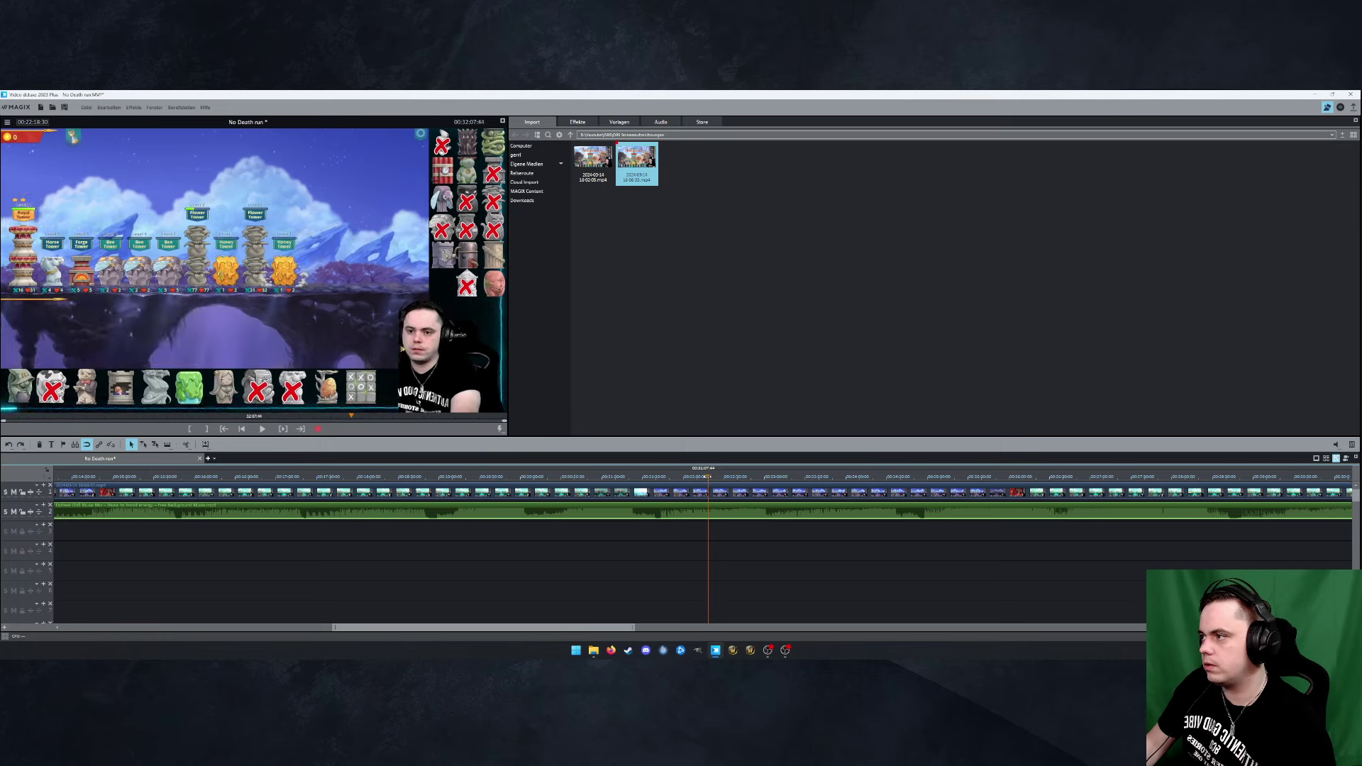
key(Up)
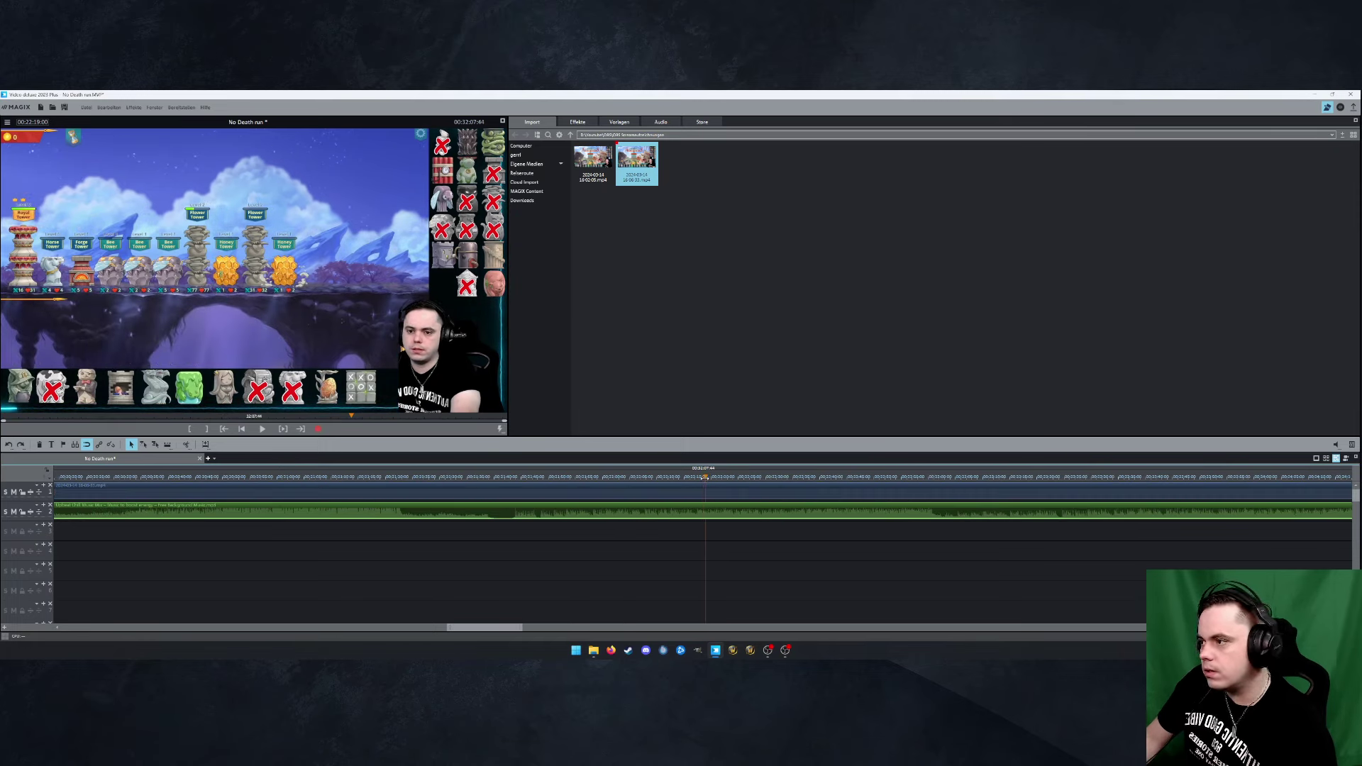
key(space)
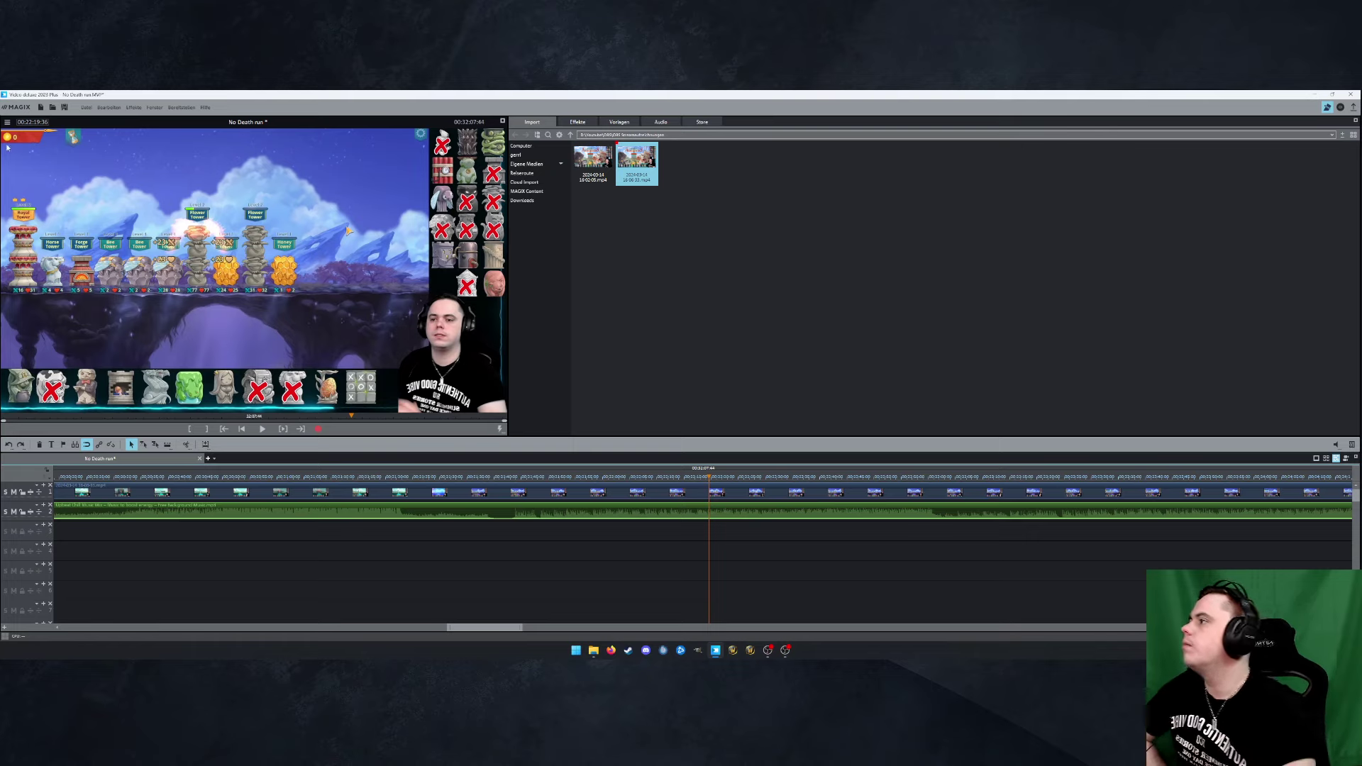
Export the current frame as the JPEG image No Death run.jpg with the preset export settings
click(86, 107)
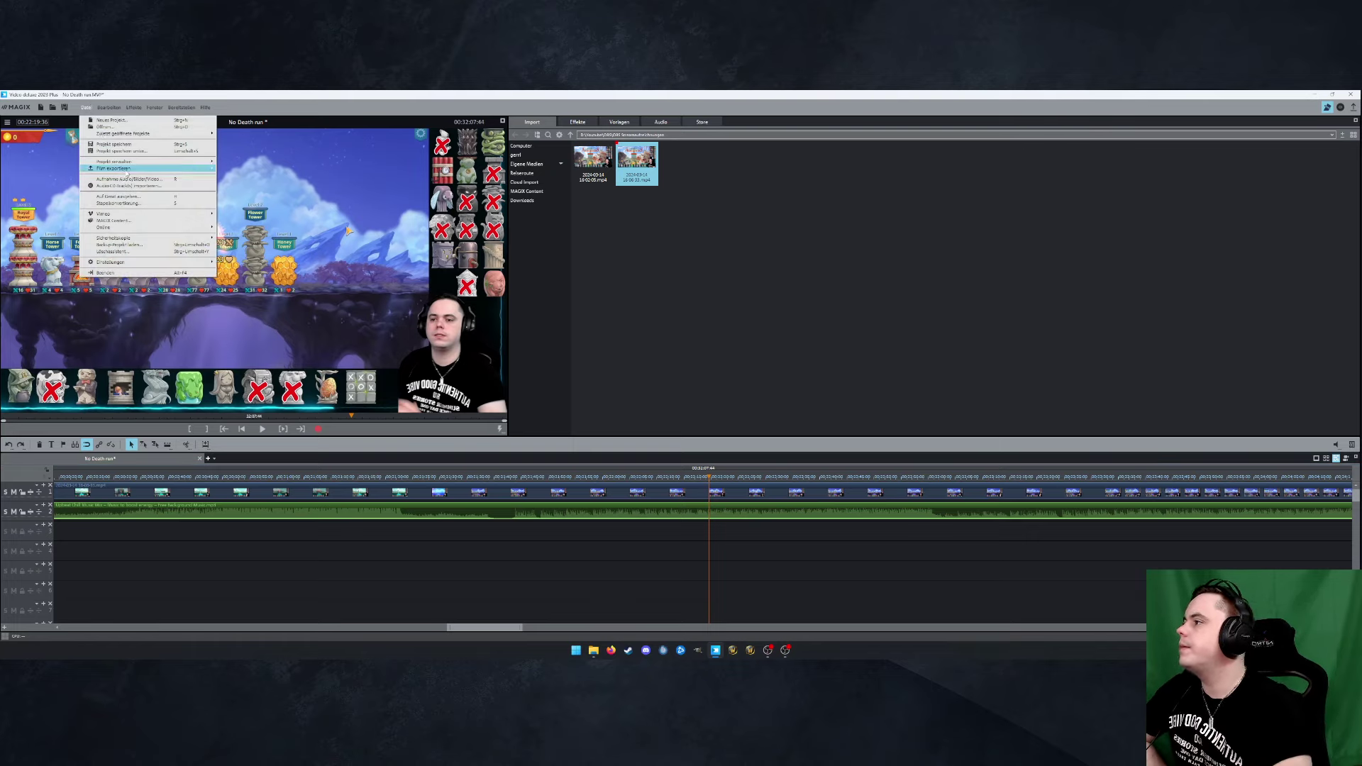
mouse_move(177, 168)
click(264, 270)
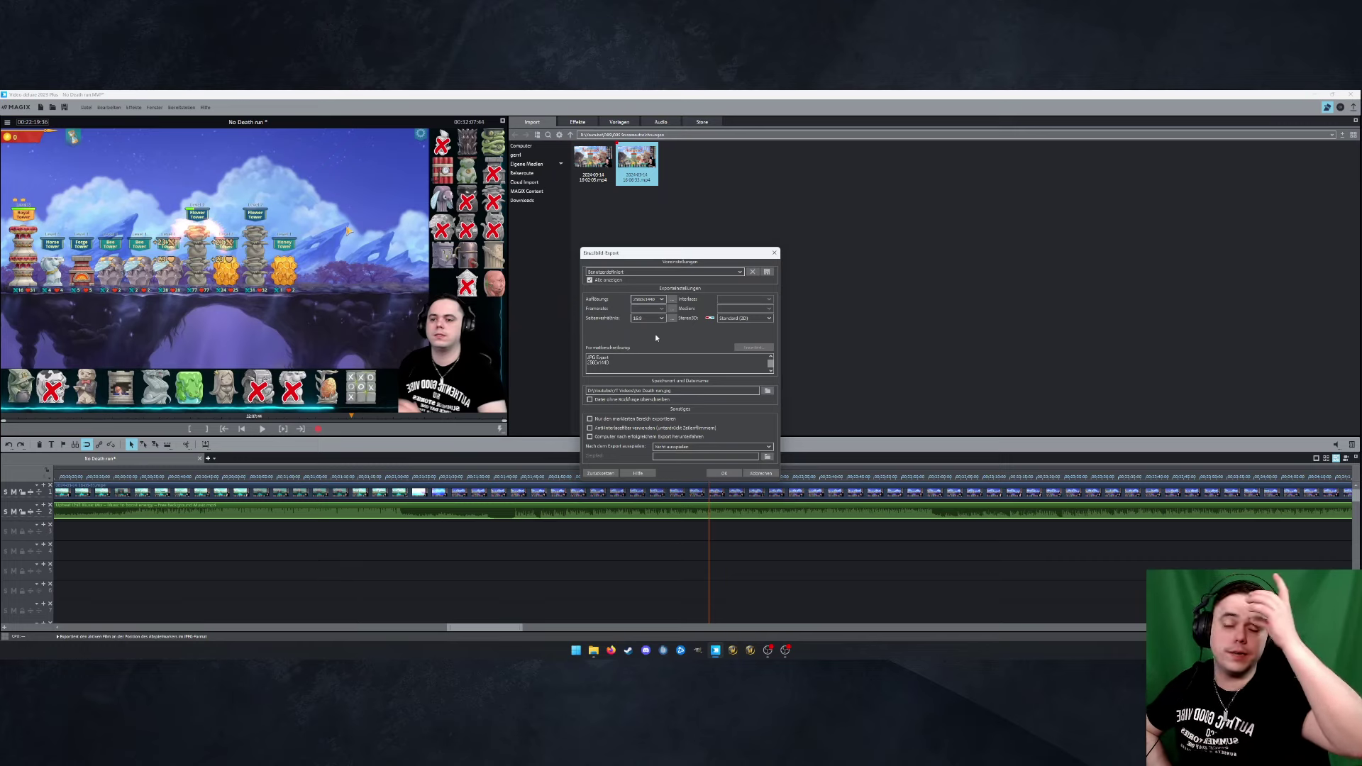
click(718, 473)
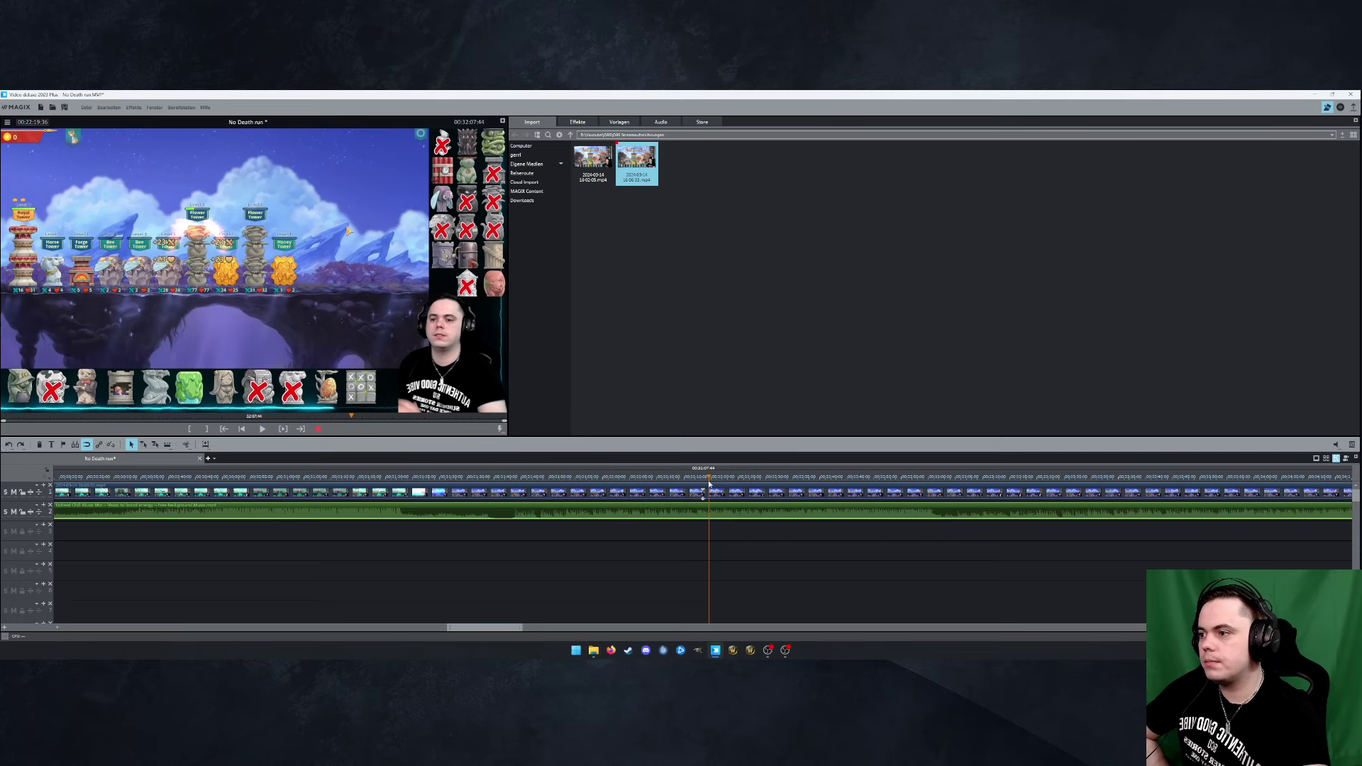
Export the film as the MPEG-4 video No Death run.mp4 with the preset export settings
click(86, 107)
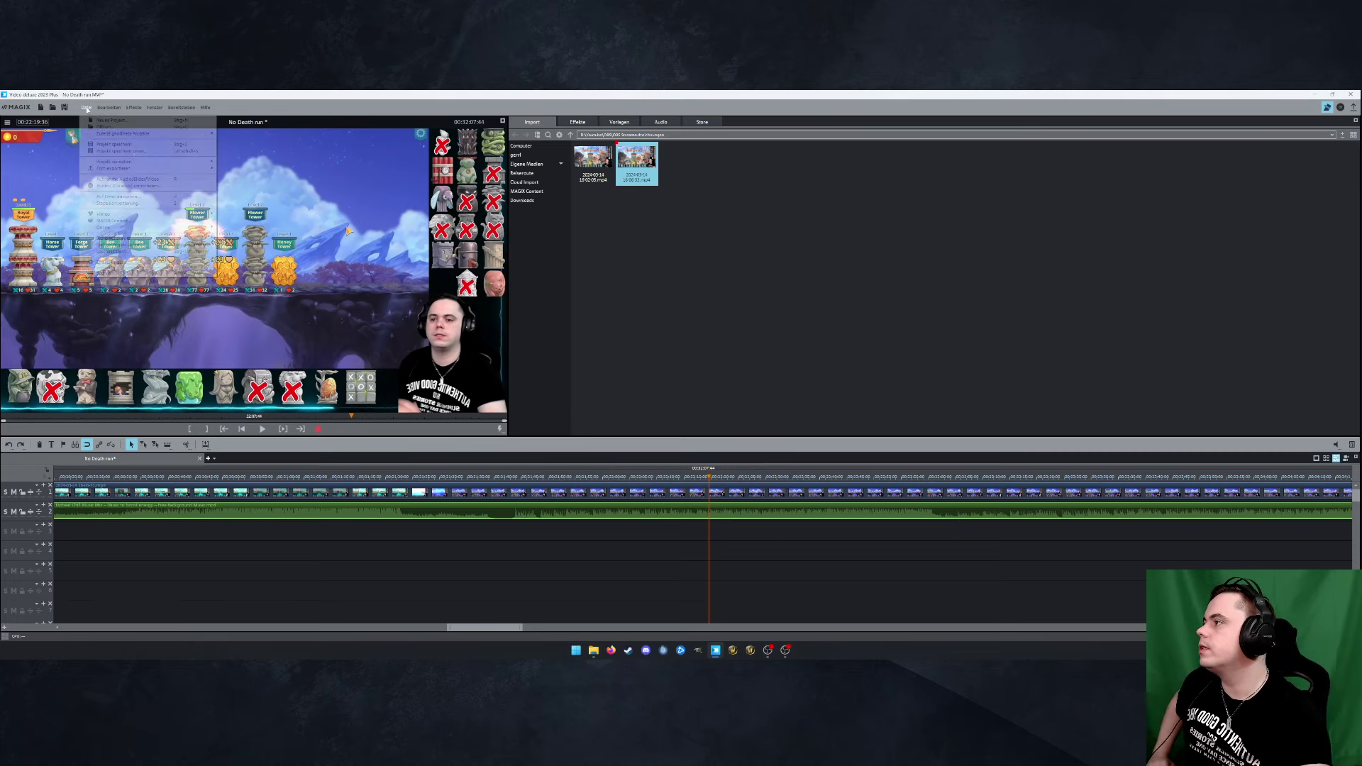
mouse_move(193, 170)
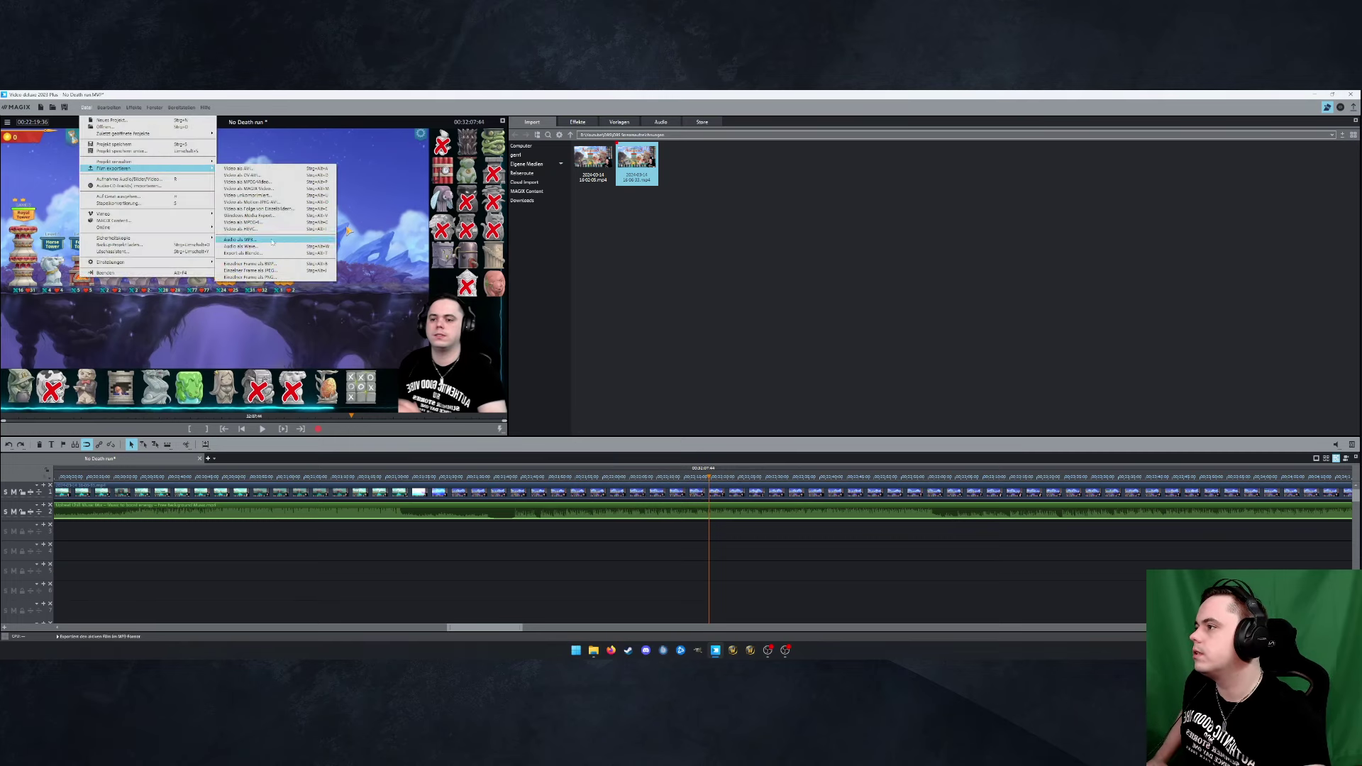
click(290, 222)
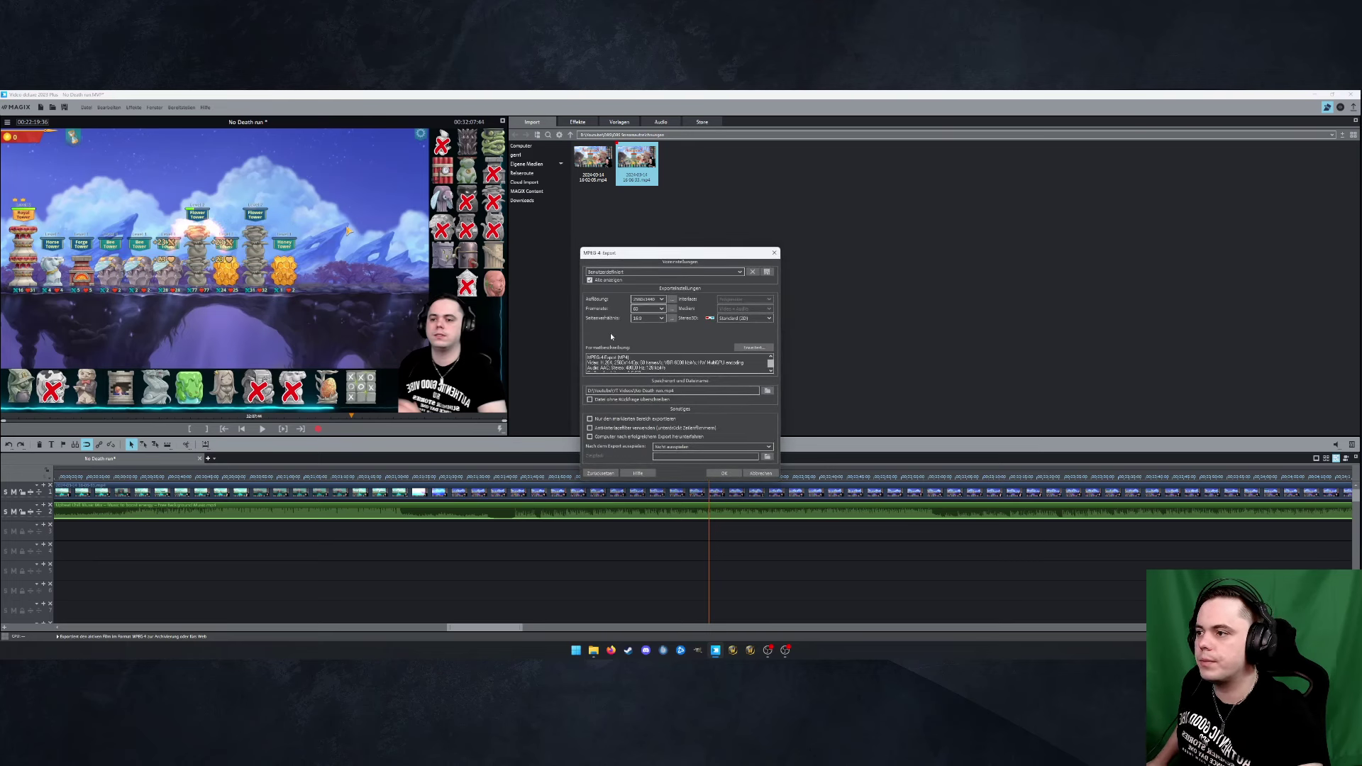
click(722, 473)
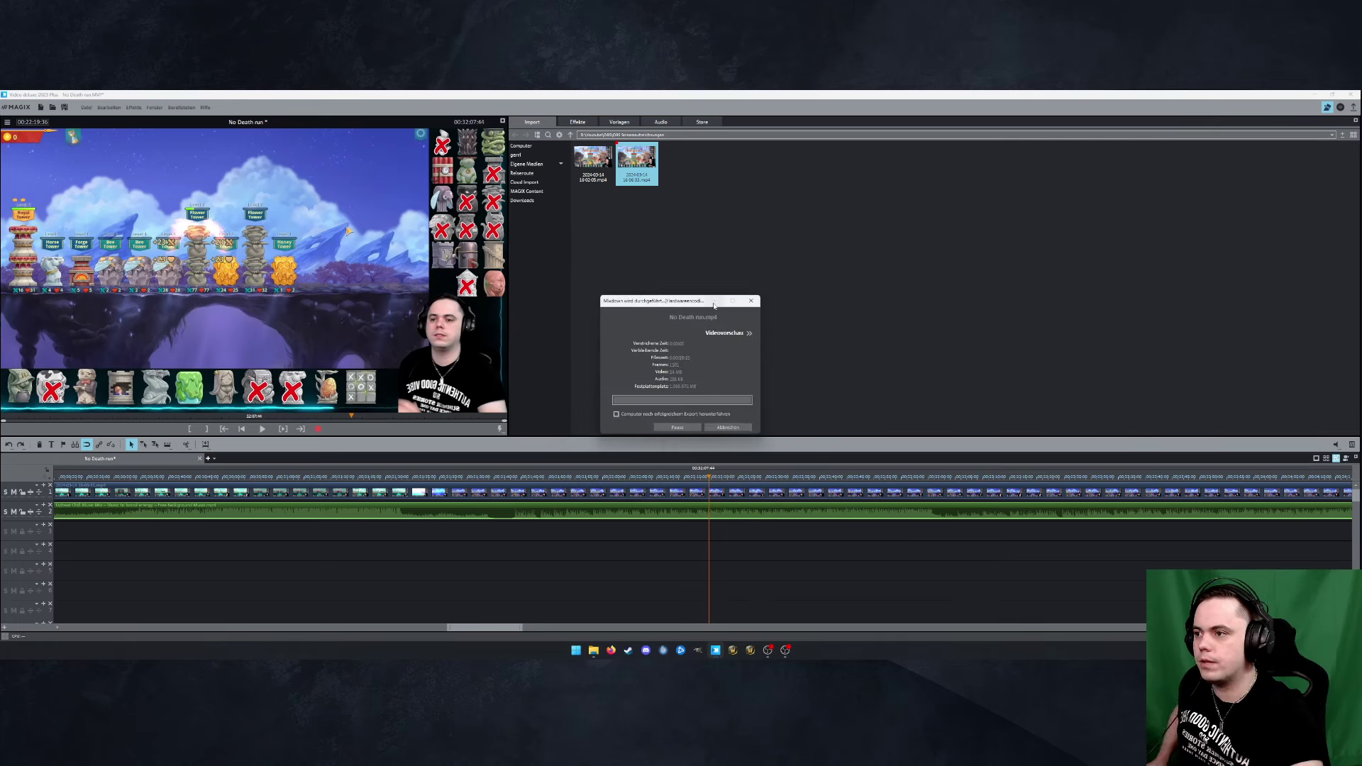
Switch to the OBS Studio window with the stream scenes, activate the Video scene and take a screenshot of the green-screen camera picture
key(super+d)
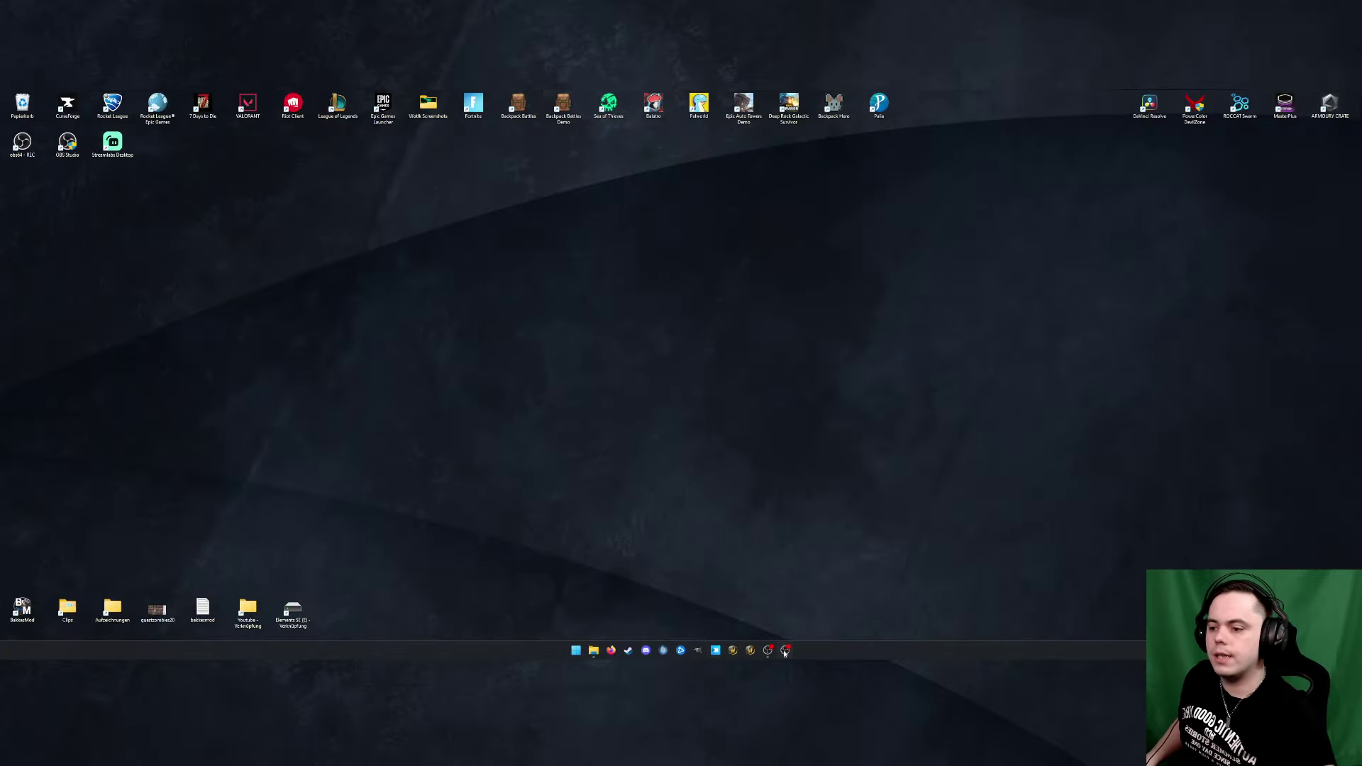
click(784, 650)
click(785, 650)
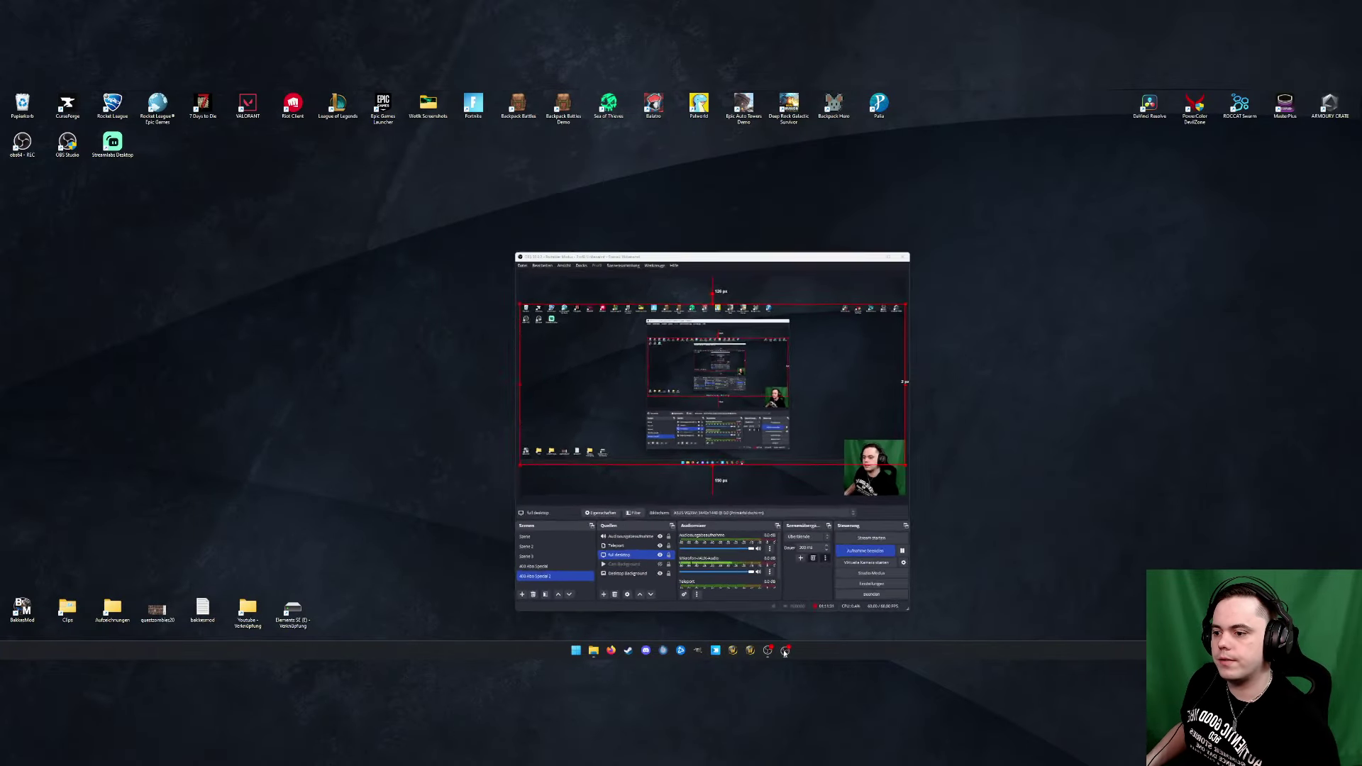
click(767, 650)
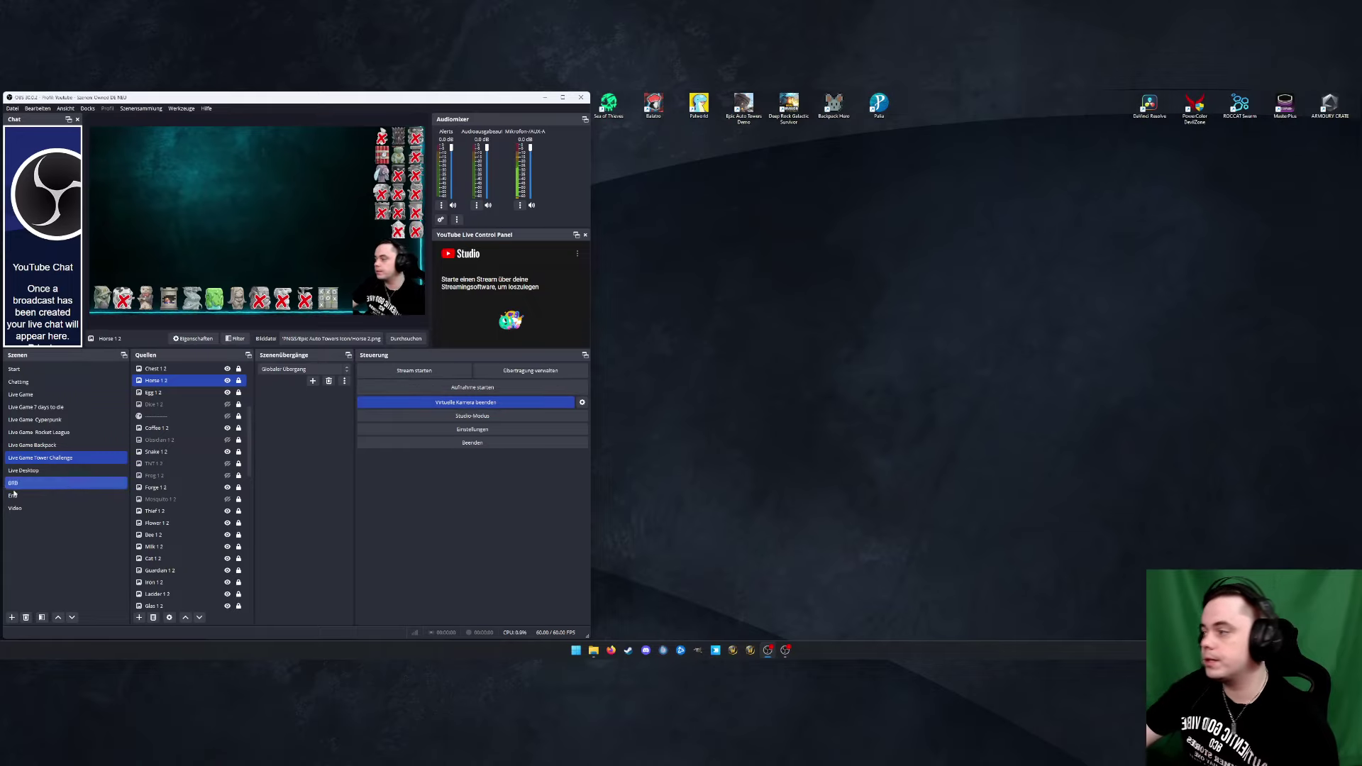
click(57, 508)
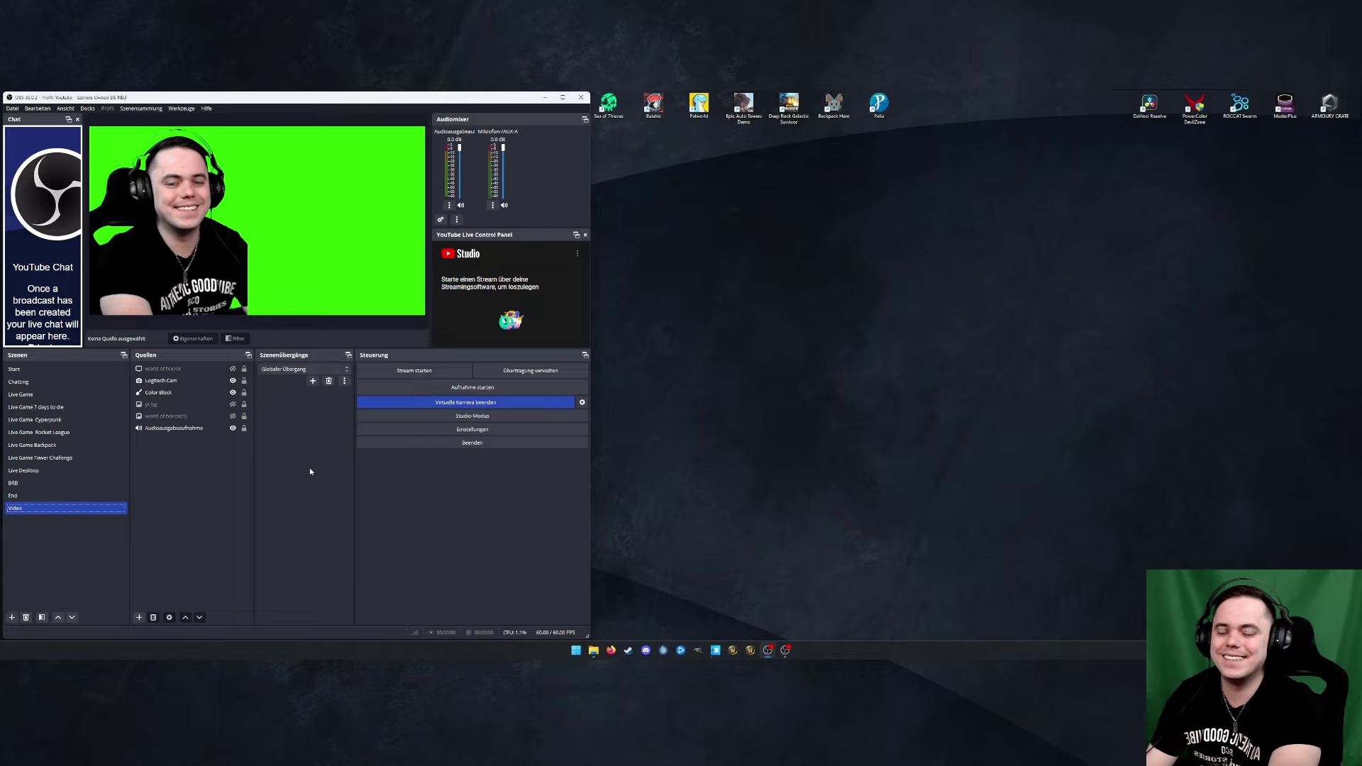
key(Print)
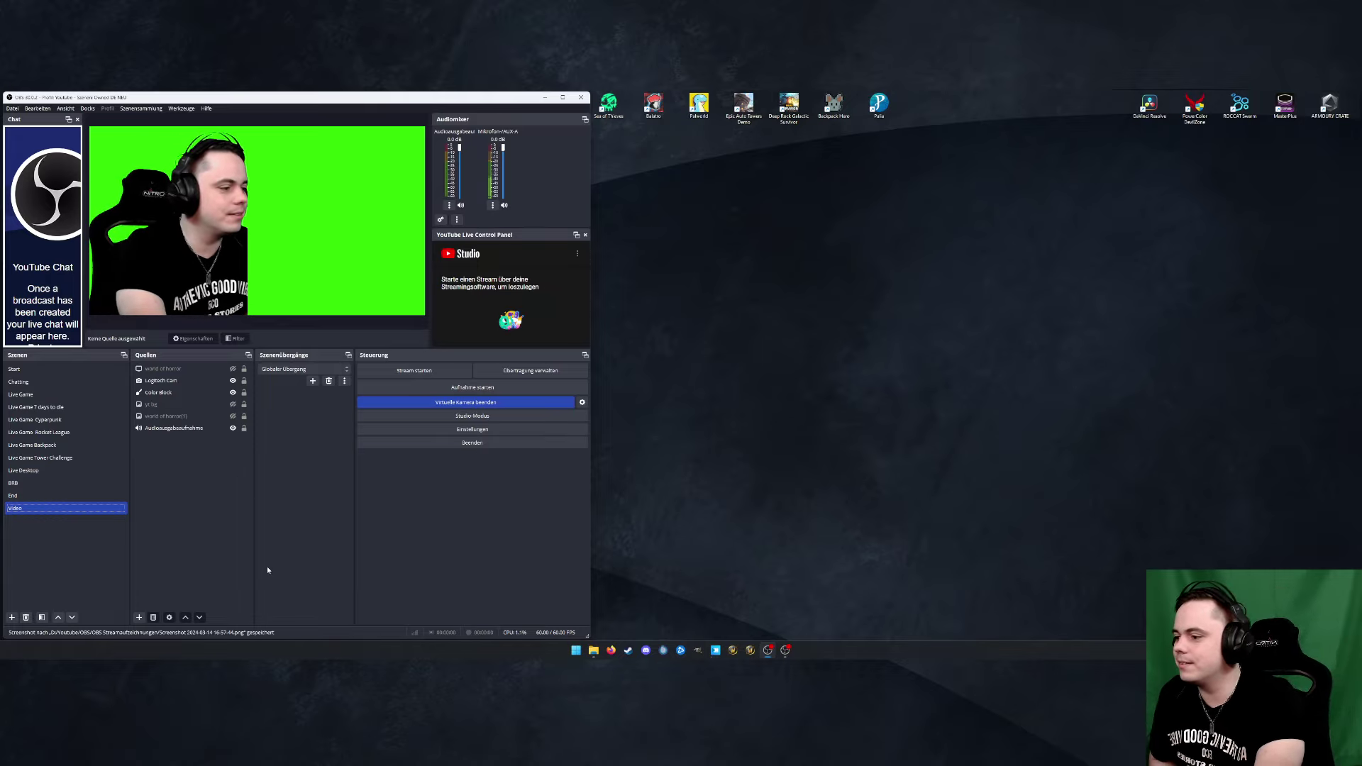
Cut the new green-screen screenshot from the Youtube\OBS\OBS Streamaufzeichnungen folder in File Explorer
click(596, 651)
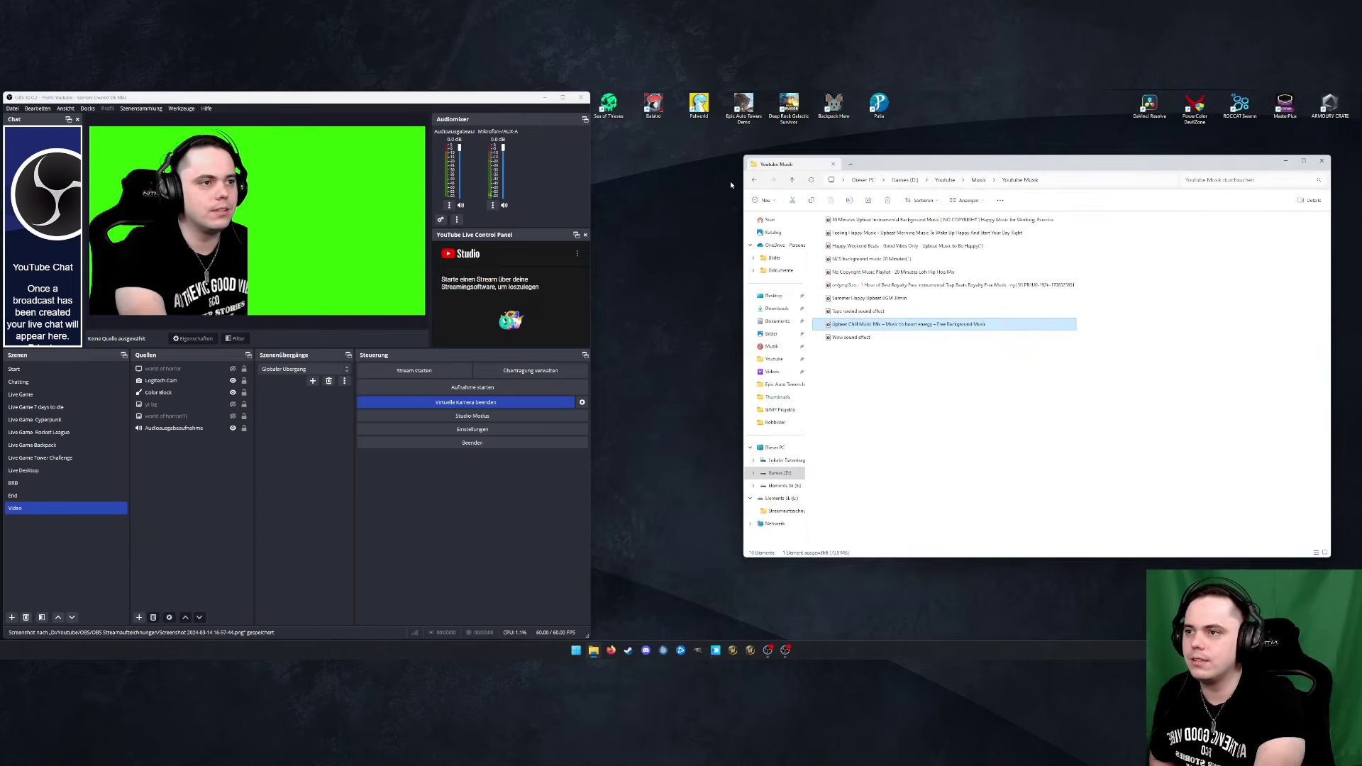
click(754, 178)
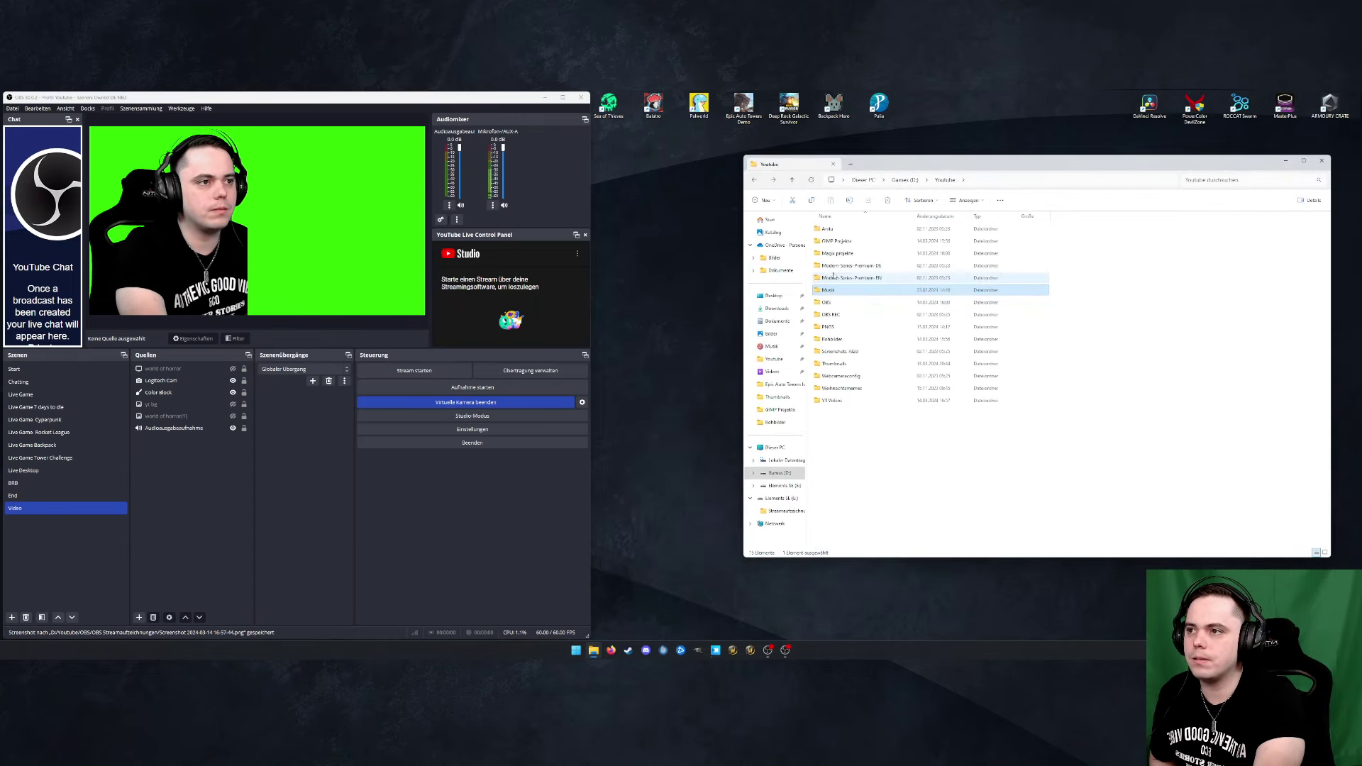
double_click(830, 303)
double_click(851, 243)
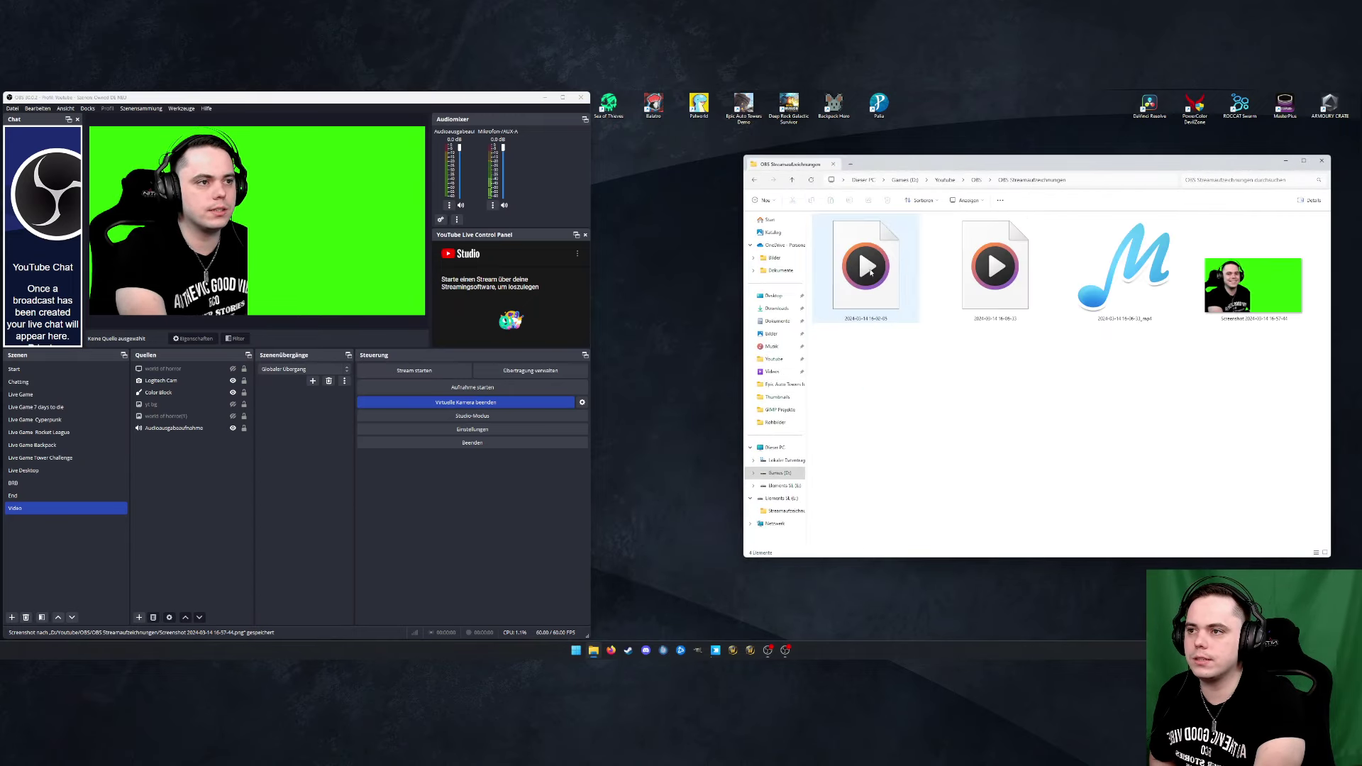
right_click(1248, 284)
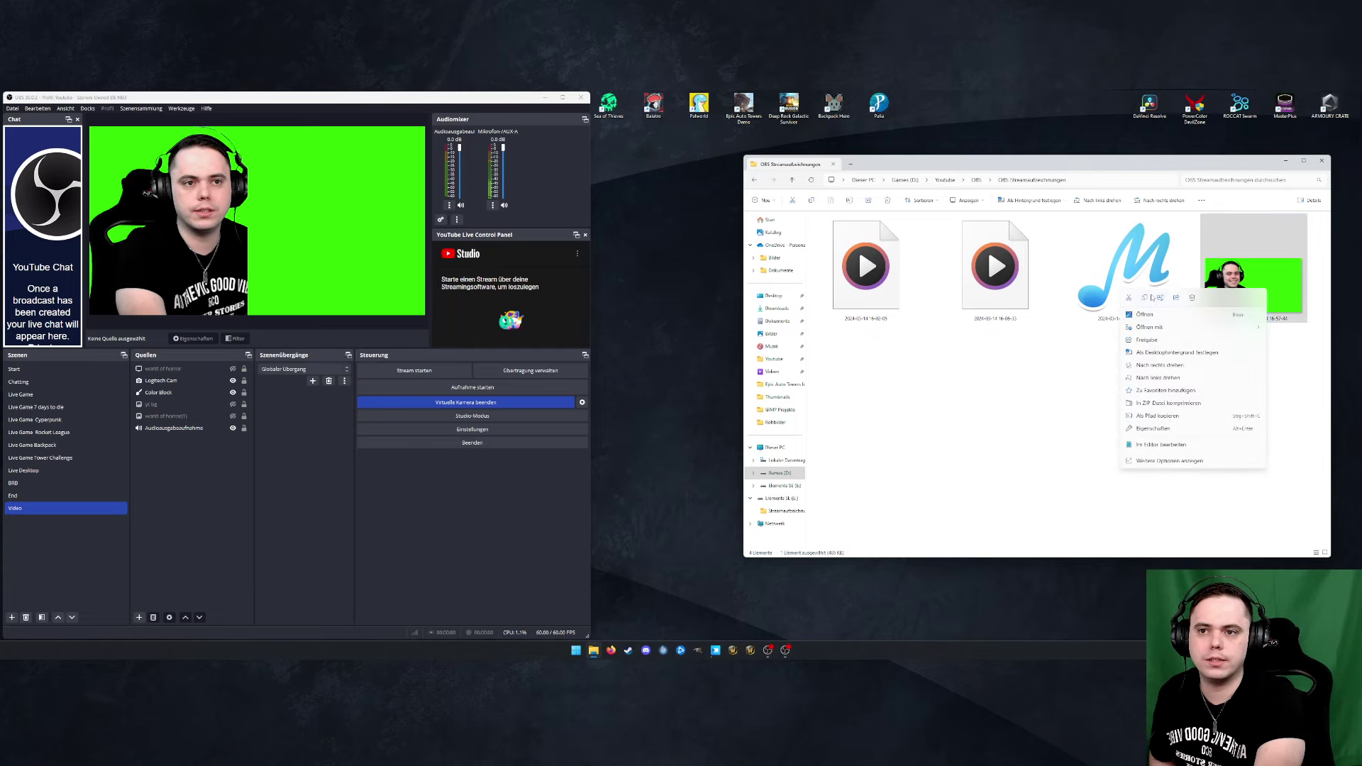
click(1130, 298)
Paste the cut screenshot into the Youtube\Rohbilder folder
click(754, 180)
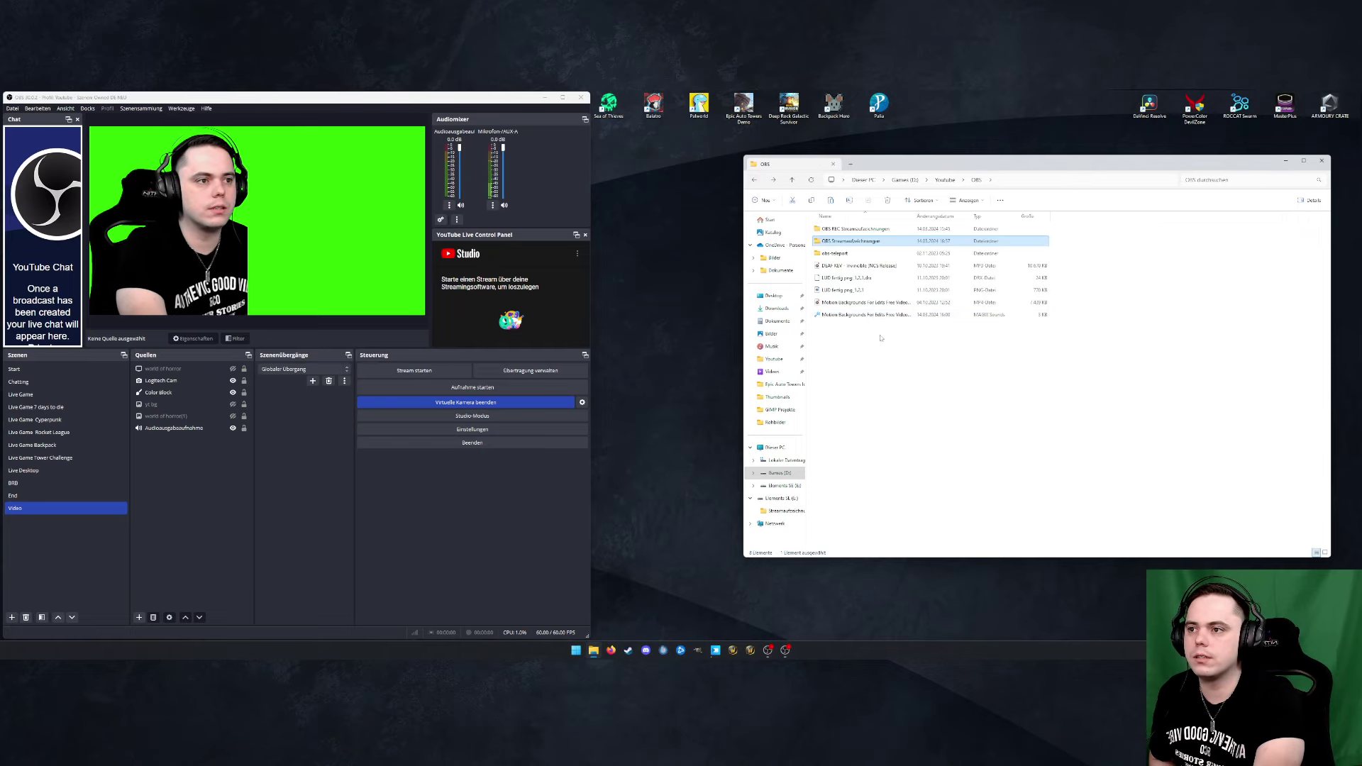
click(752, 180)
double_click(837, 340)
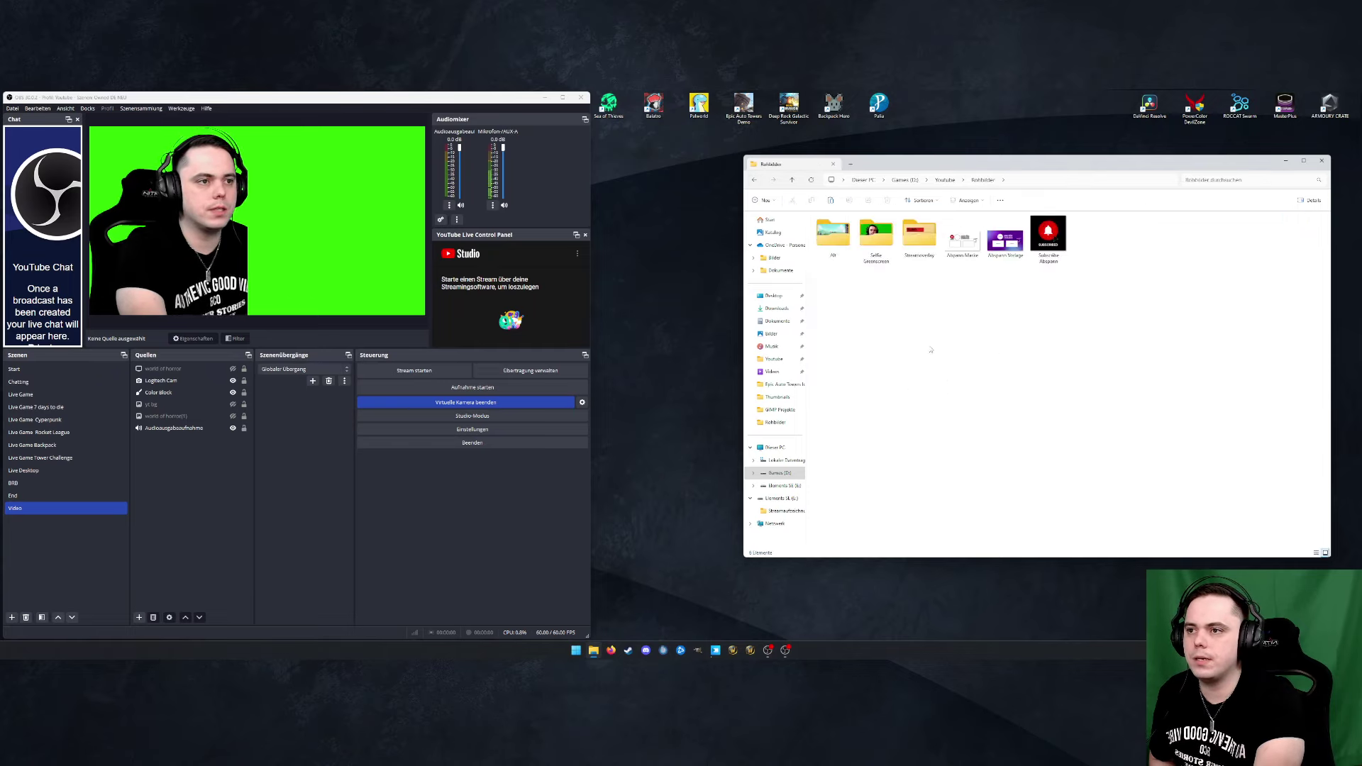
right_click(939, 352)
click(941, 353)
click(988, 363)
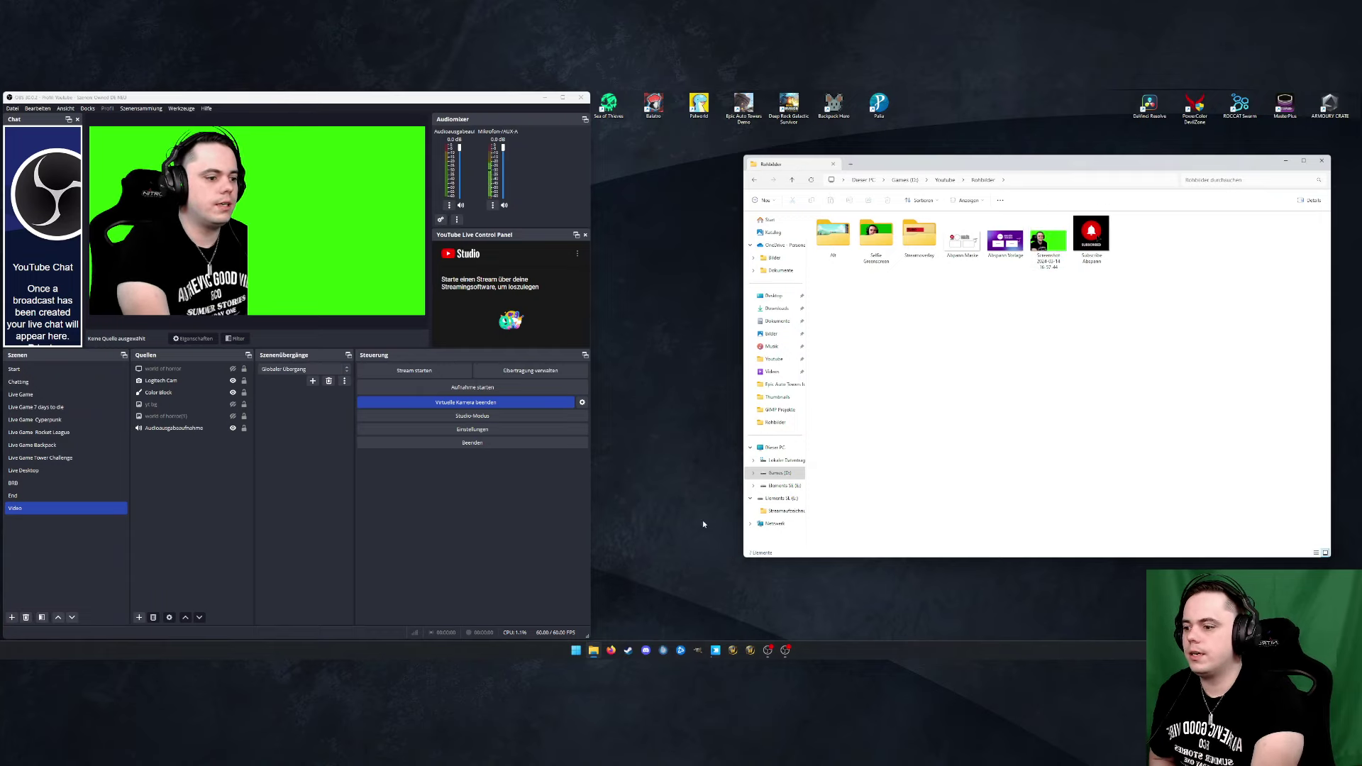
Open the Youtube Stream Thumbnail project from the Youtube\GIMP Projekte folder in GIMP
click(754, 179)
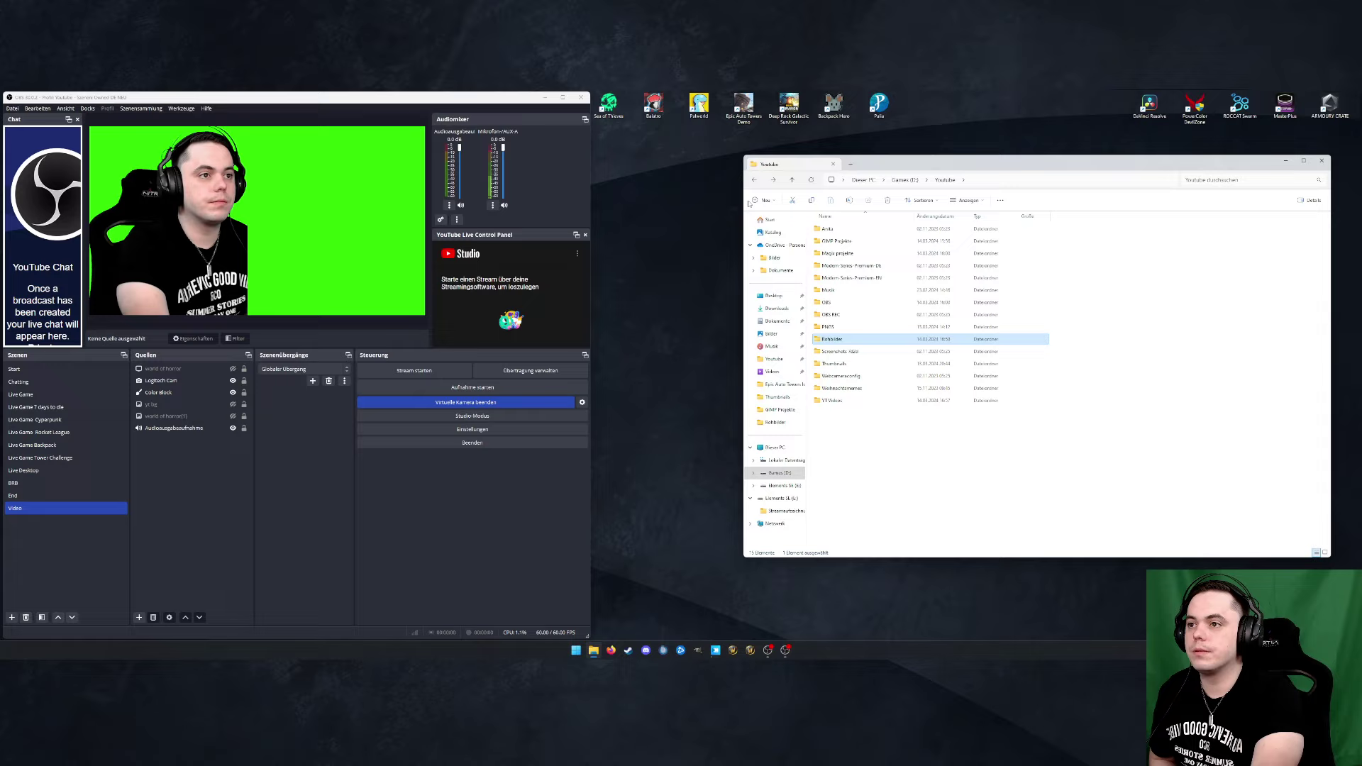
double_click(834, 245)
click(859, 317)
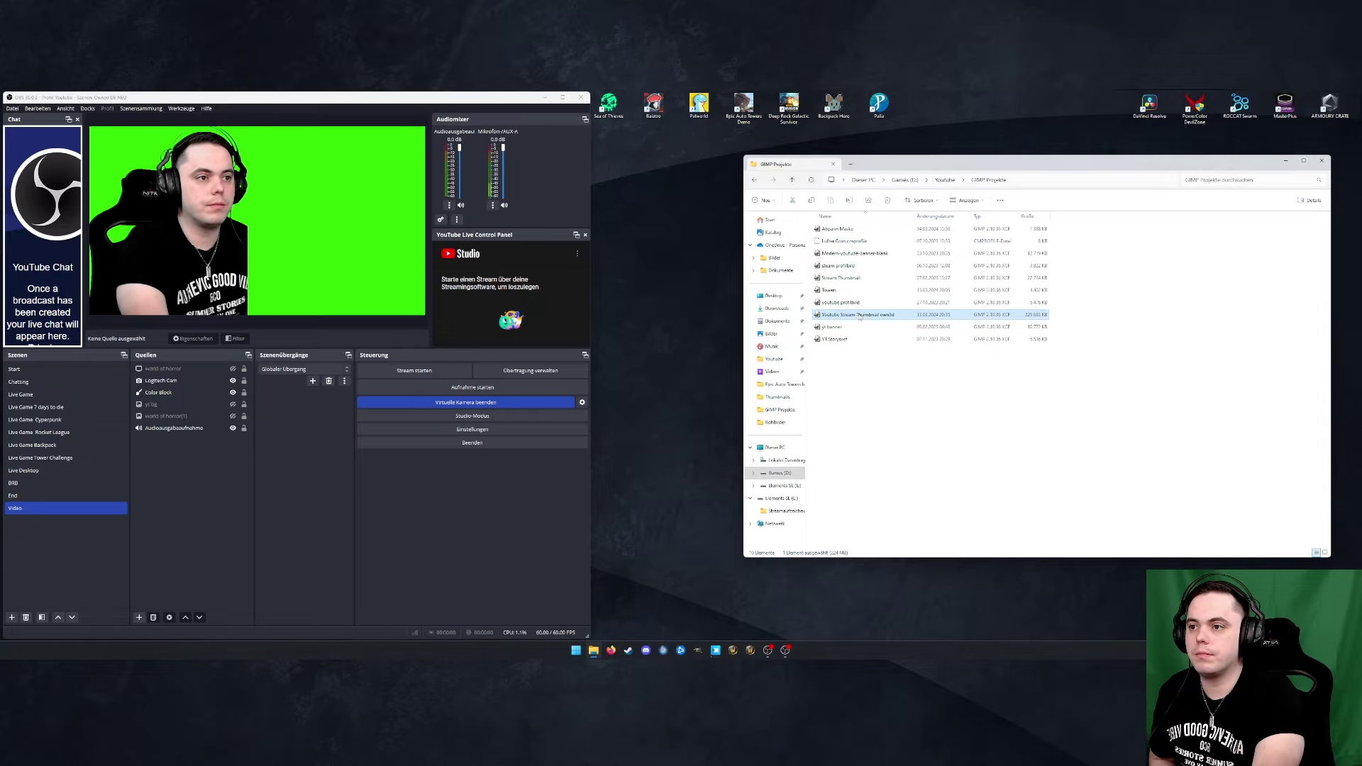
double_click(860, 316)
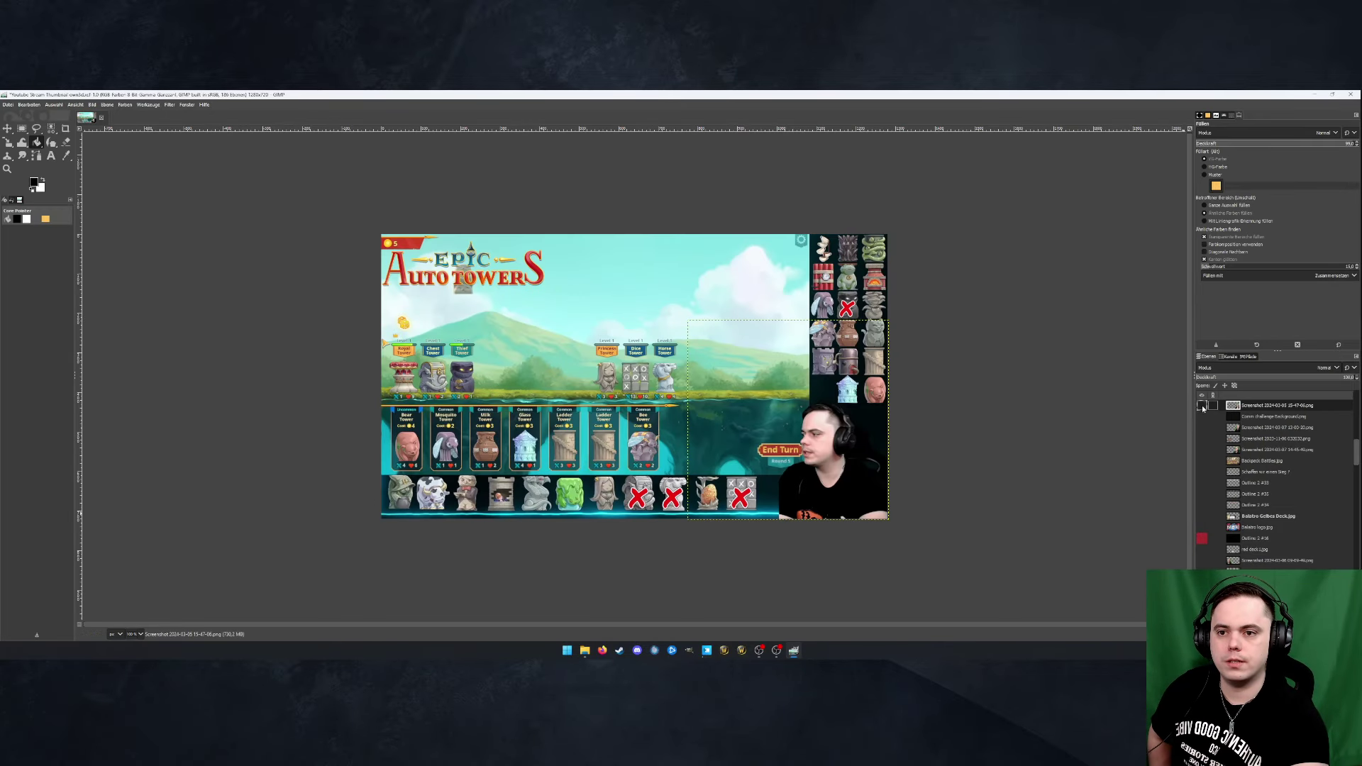
Hide the old gameplay background layer, keeping only the Epic Auto Towers logo layer visible
scroll(1206, 432, up, 10)
click(1201, 449)
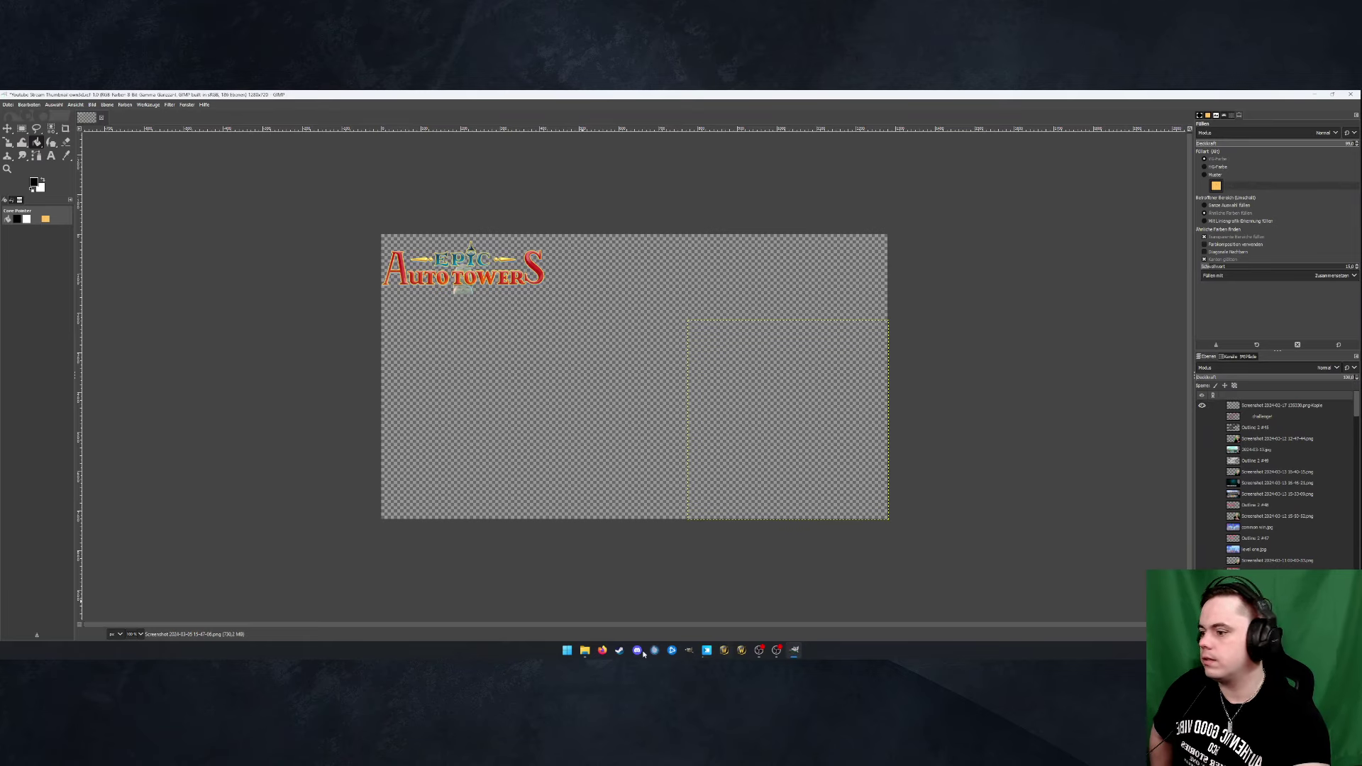
Move the No Death run image from the Youtube\YT Videos folder into the Youtube\Rohbilder folder in File Explorer
click(585, 650)
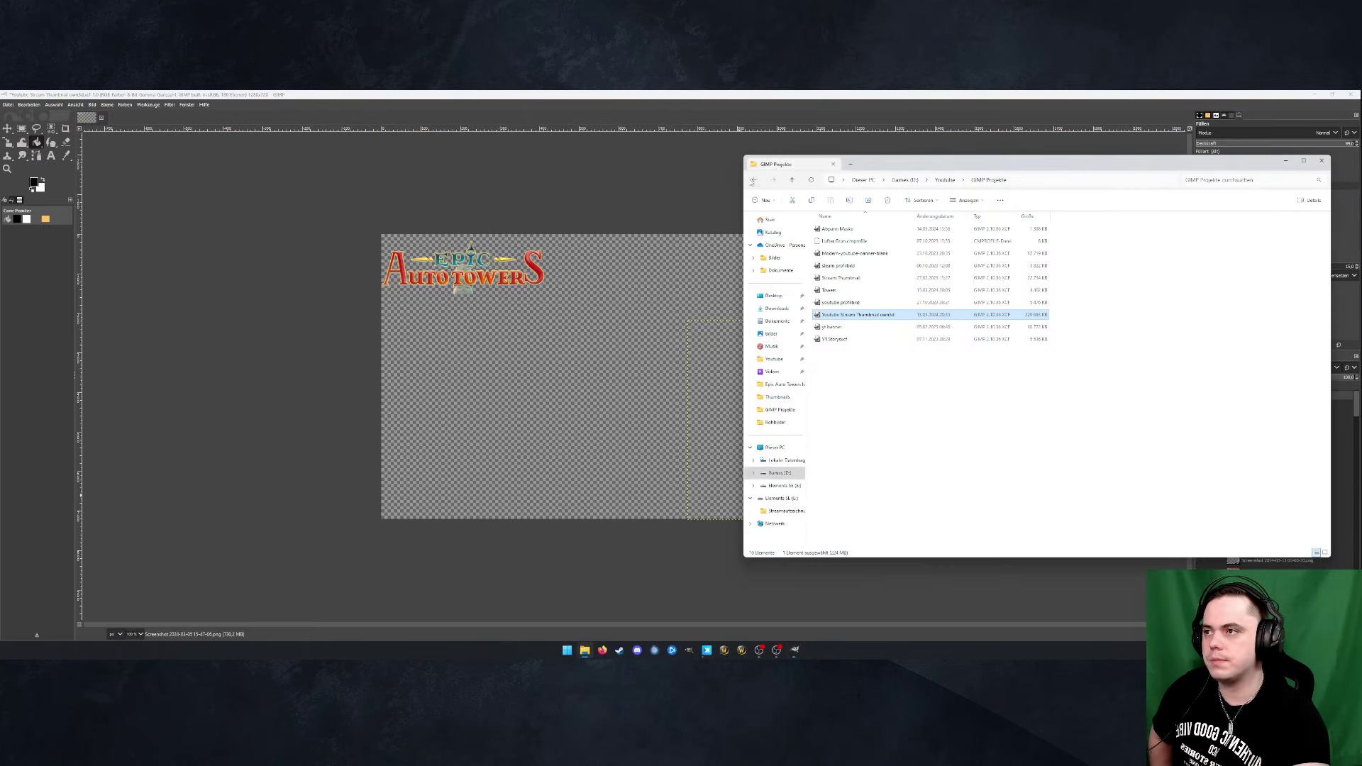
click(753, 180)
click(837, 341)
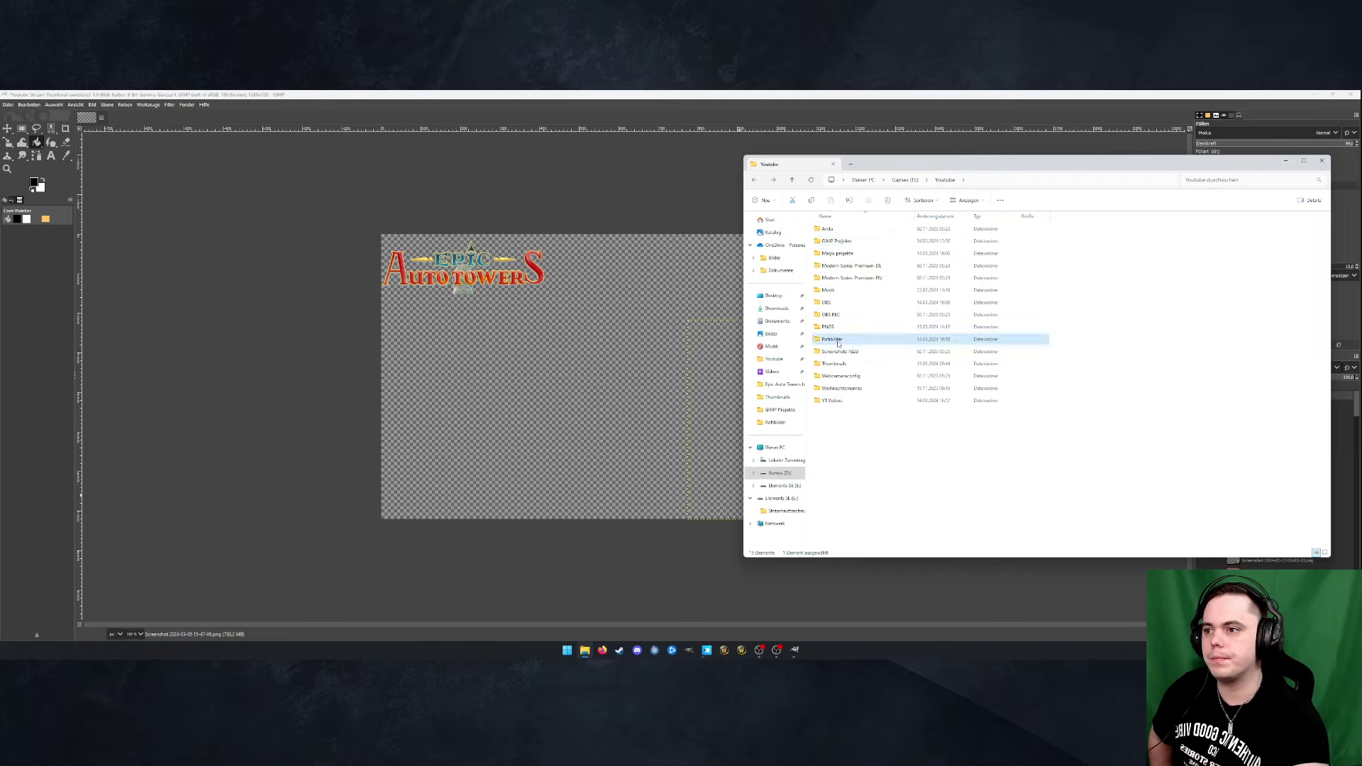
double_click(837, 343)
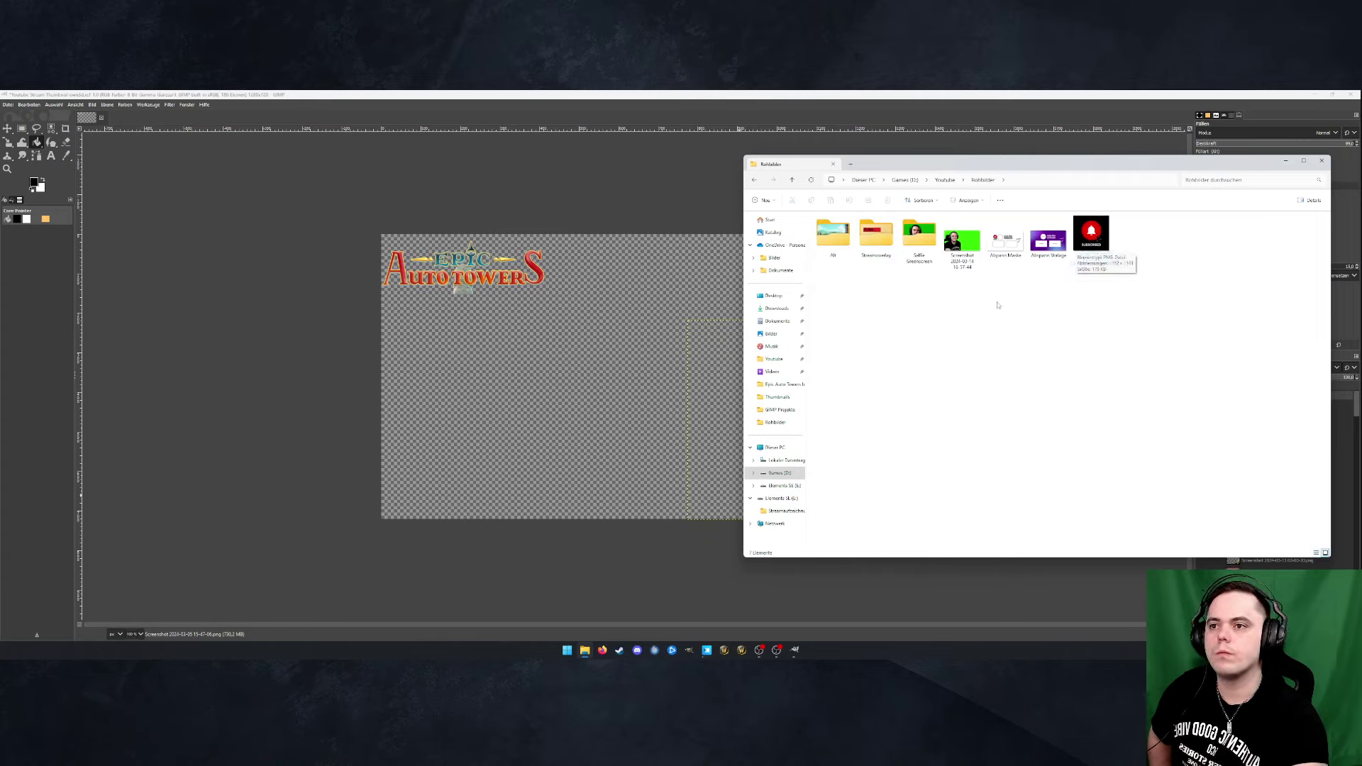
click(755, 181)
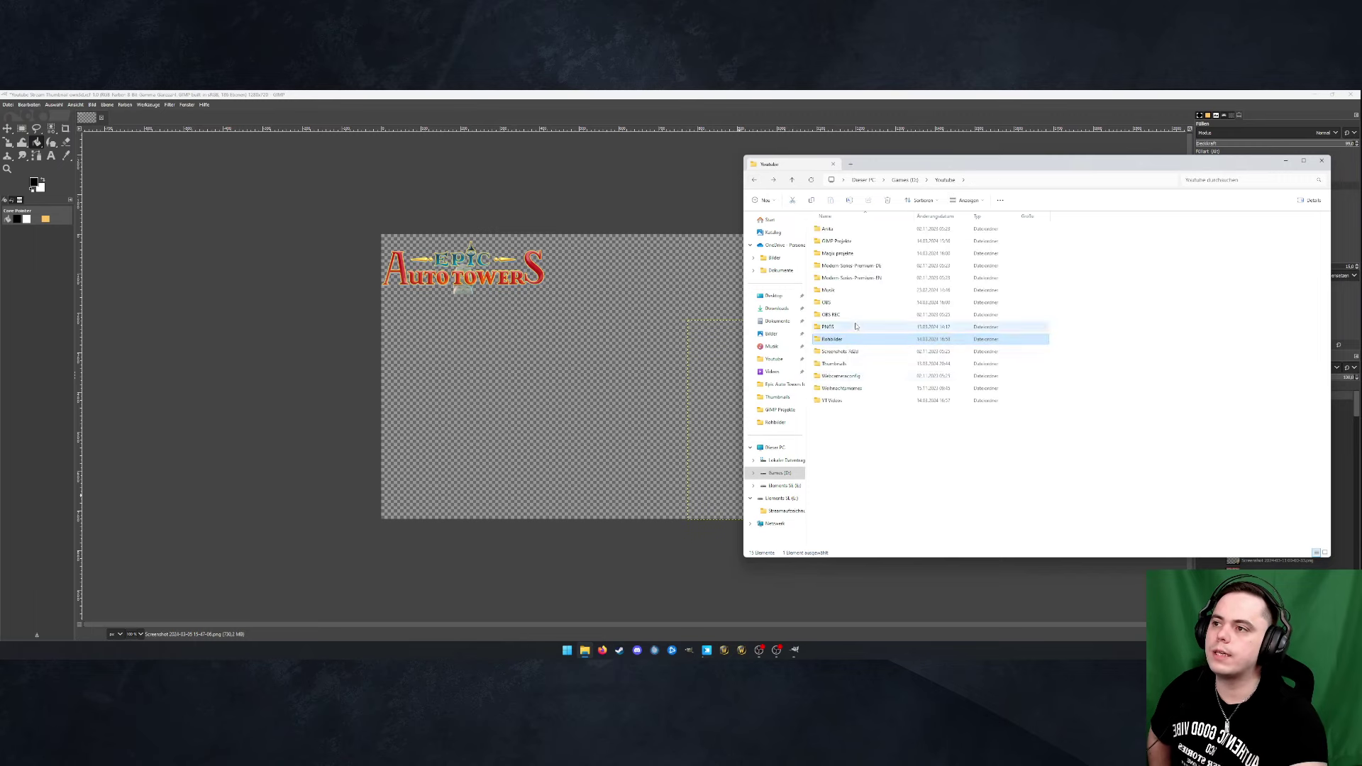
double_click(826, 400)
right_click(969, 240)
click(973, 245)
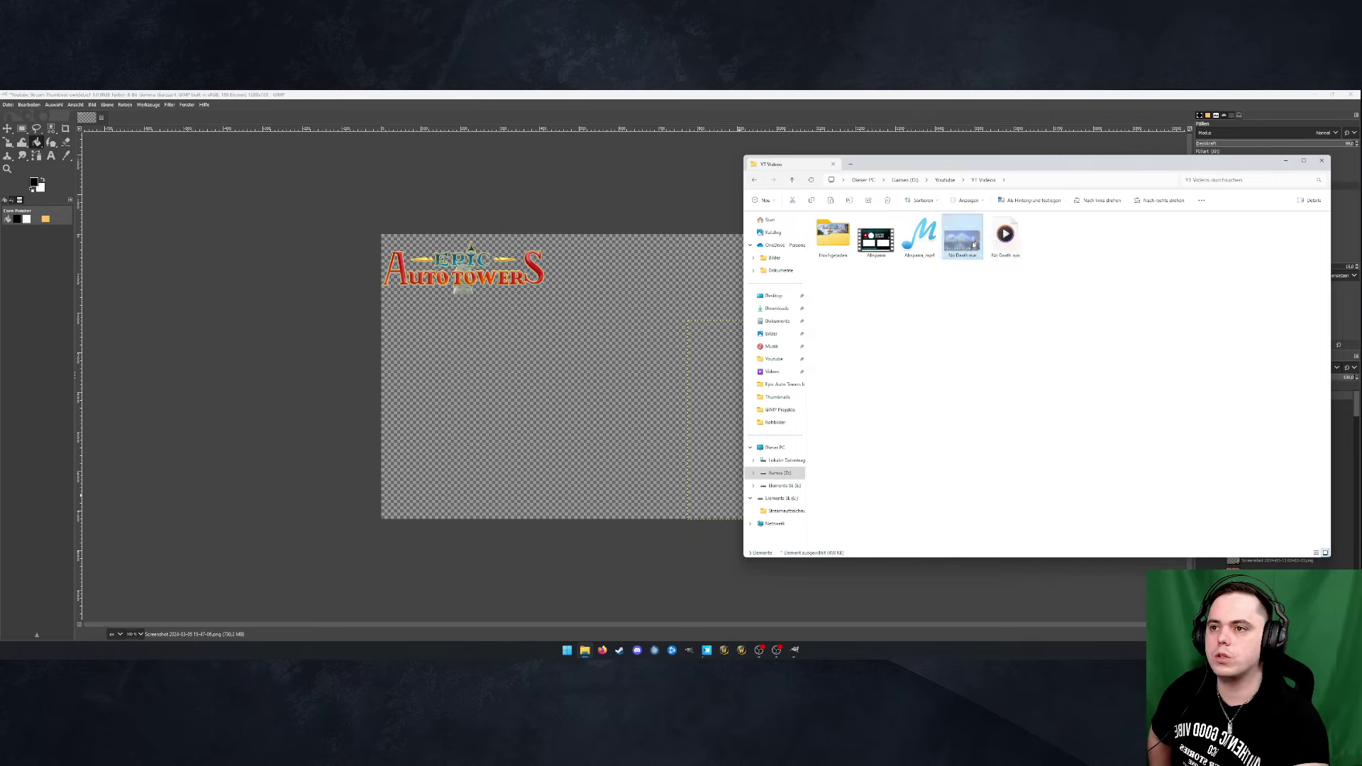
click(755, 181)
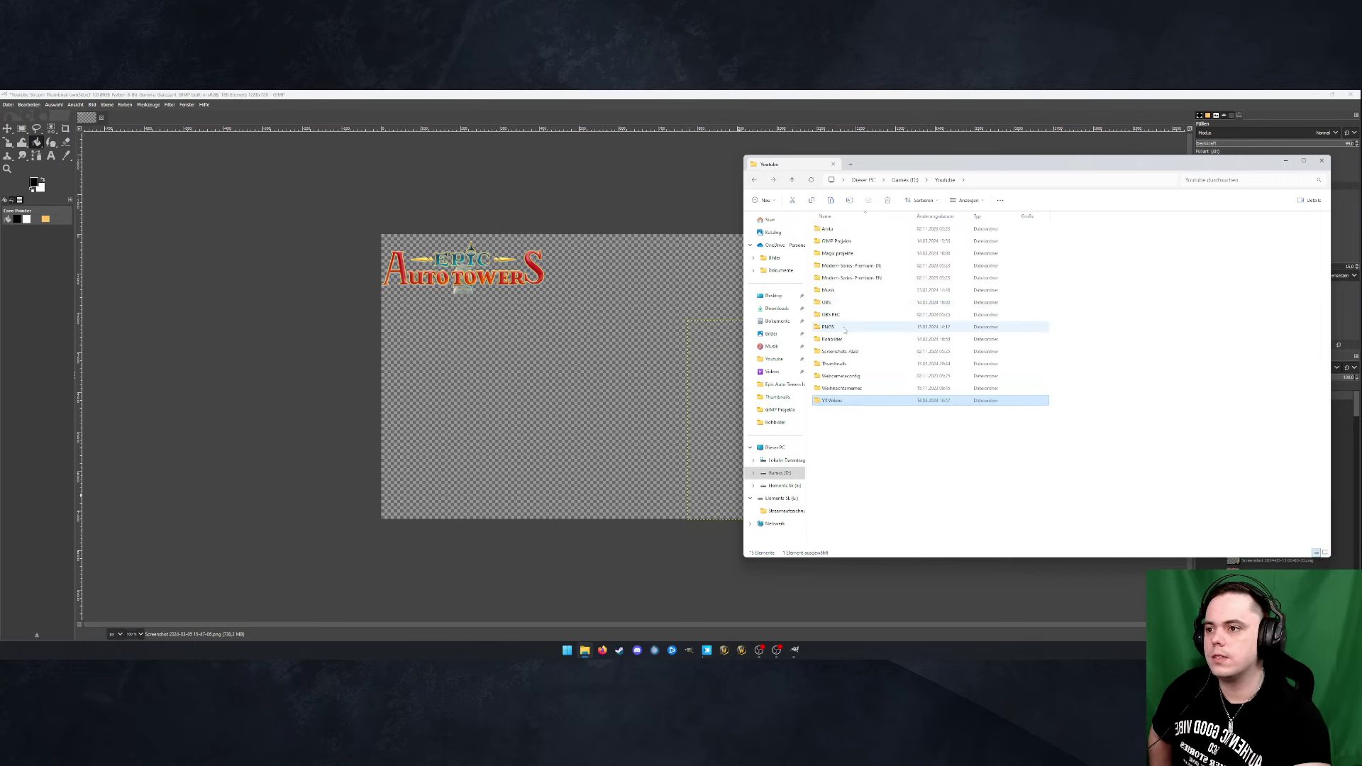
double_click(831, 339)
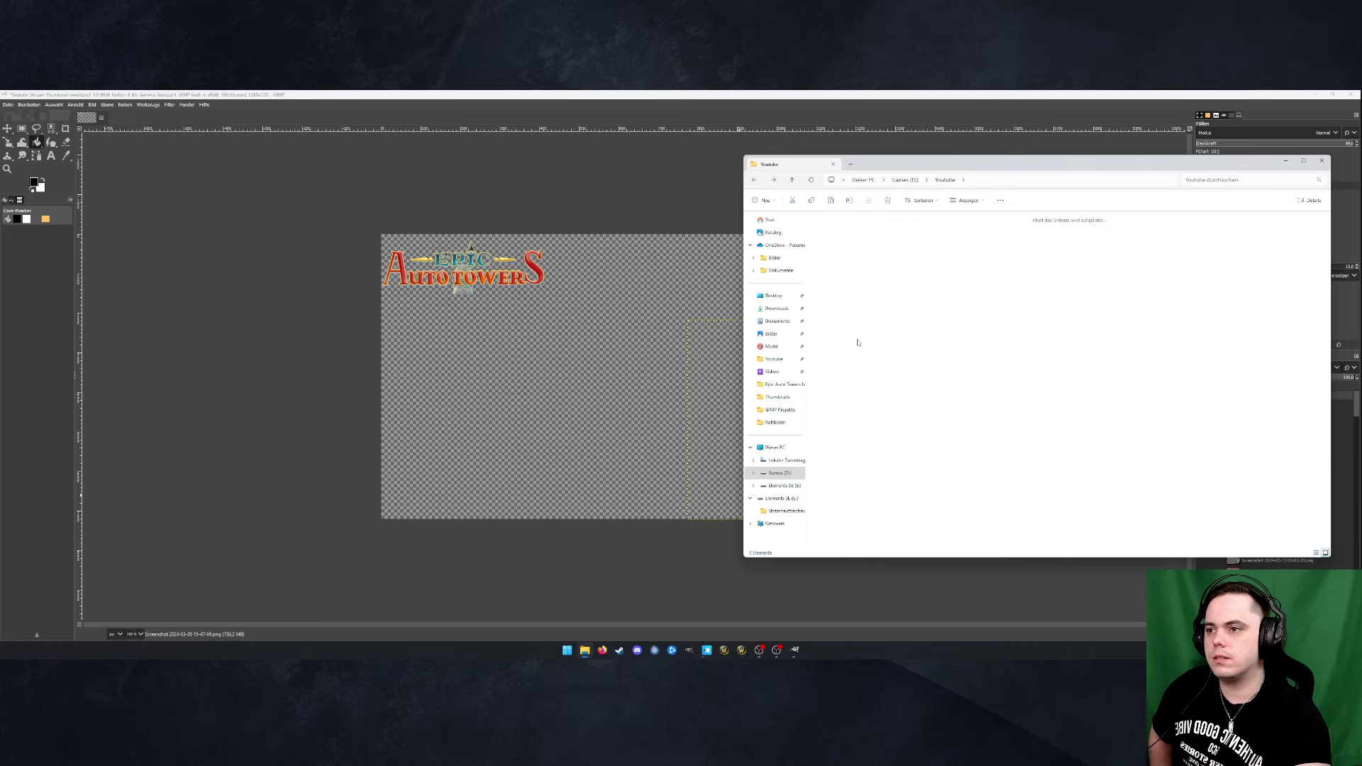
right_click(895, 357)
click(894, 356)
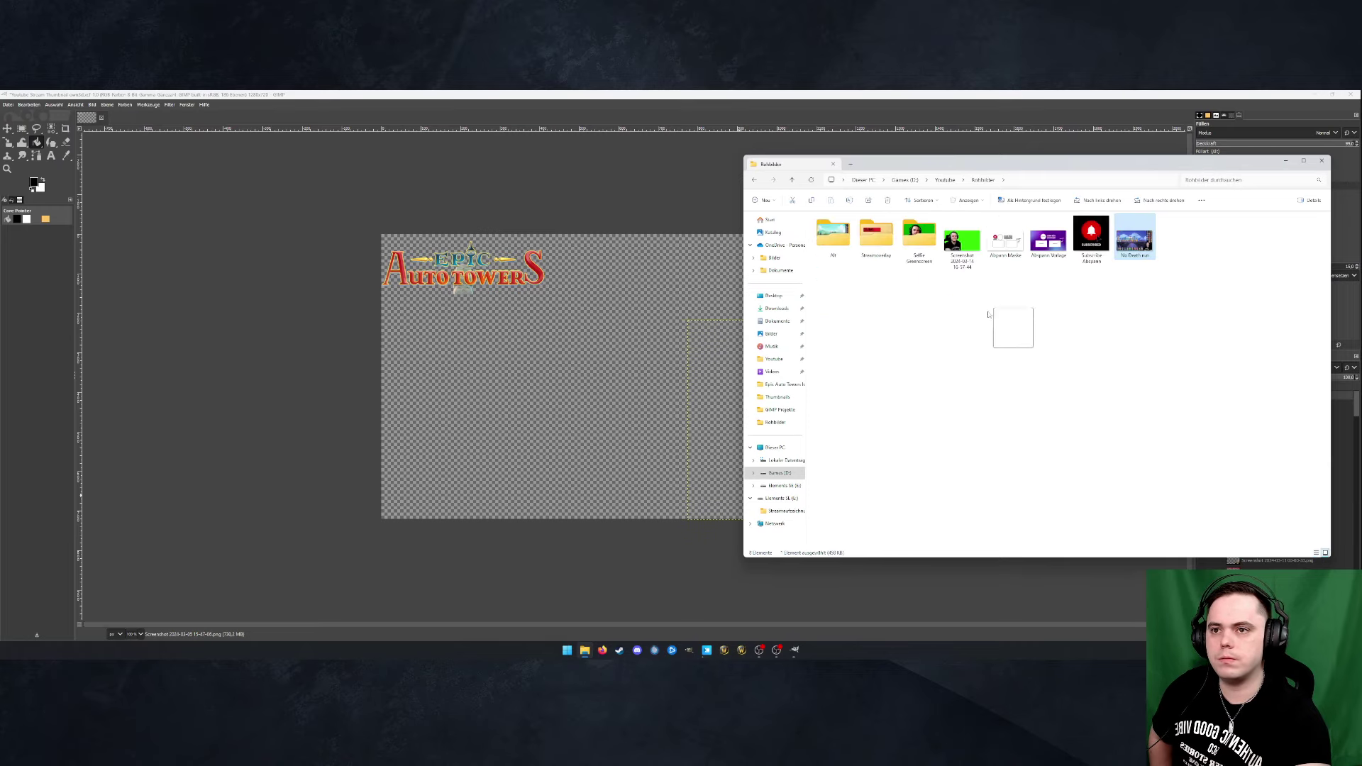
Add the No Death run image to the GIMP thumbnail as a new layer and scale it to 1280 × 720 px
drag(555, 394, 555, 393)
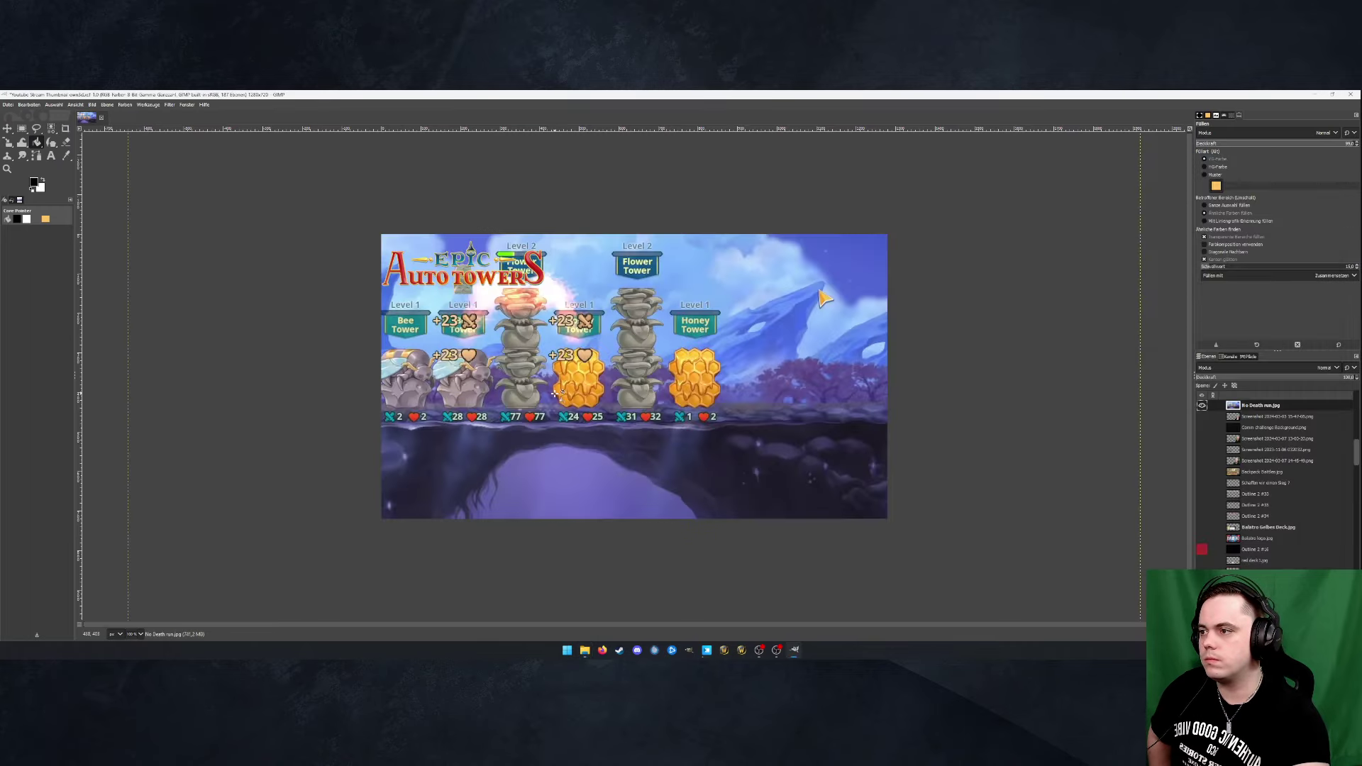
click(9, 144)
click(958, 254)
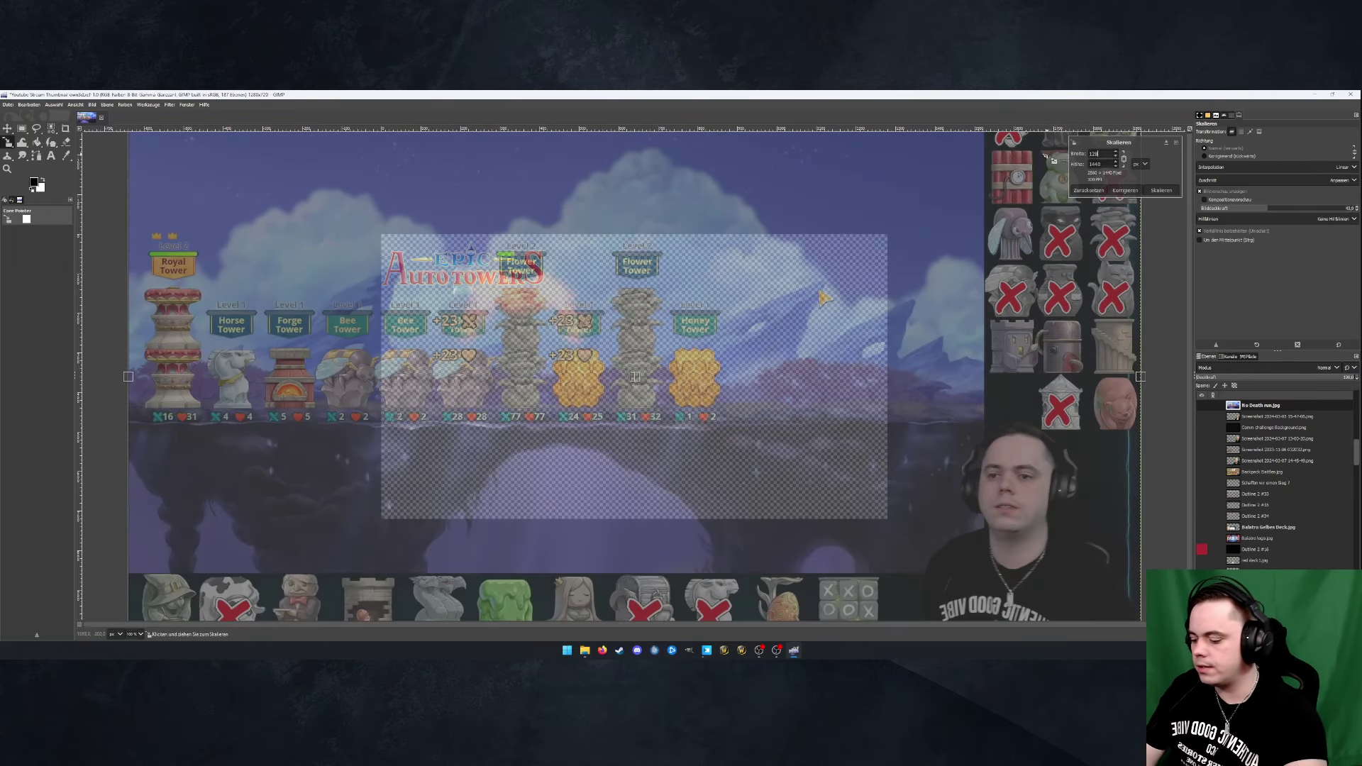
click(1100, 164)
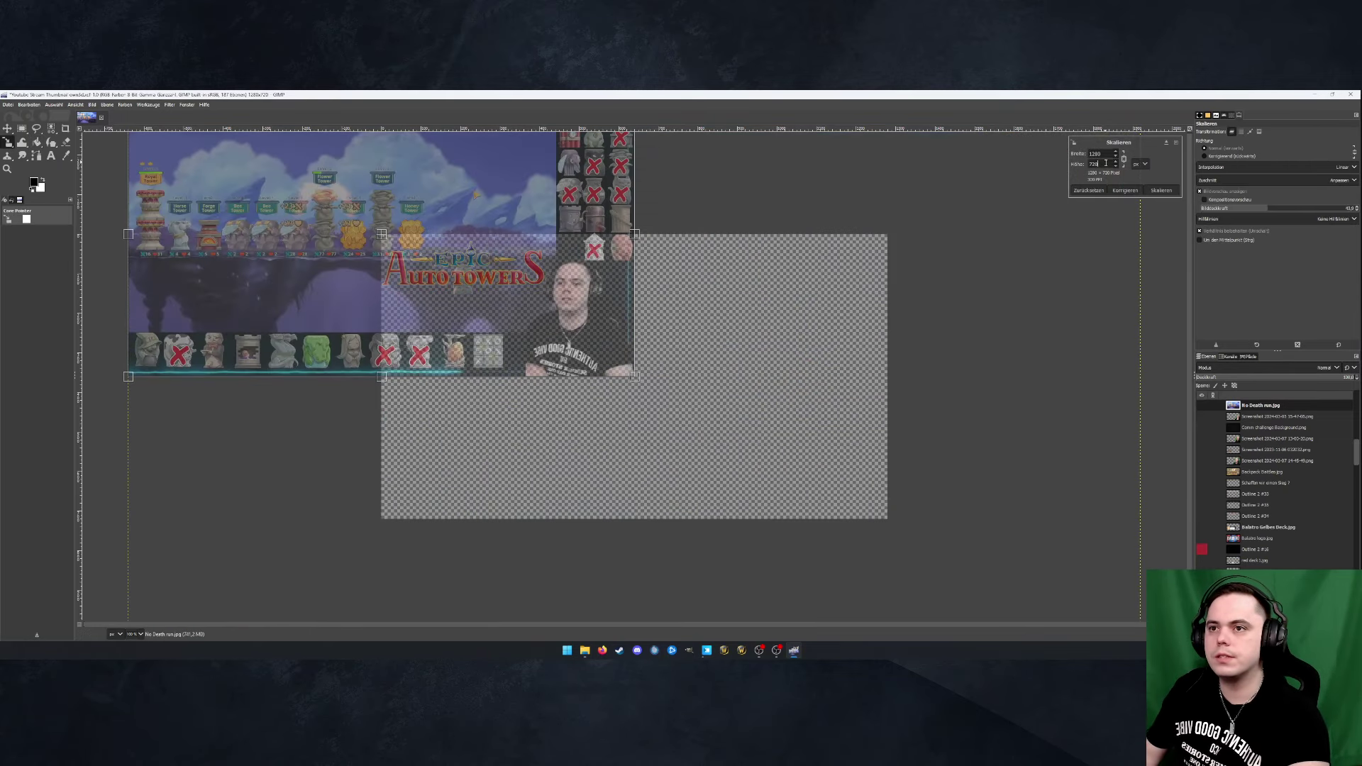
click(1159, 190)
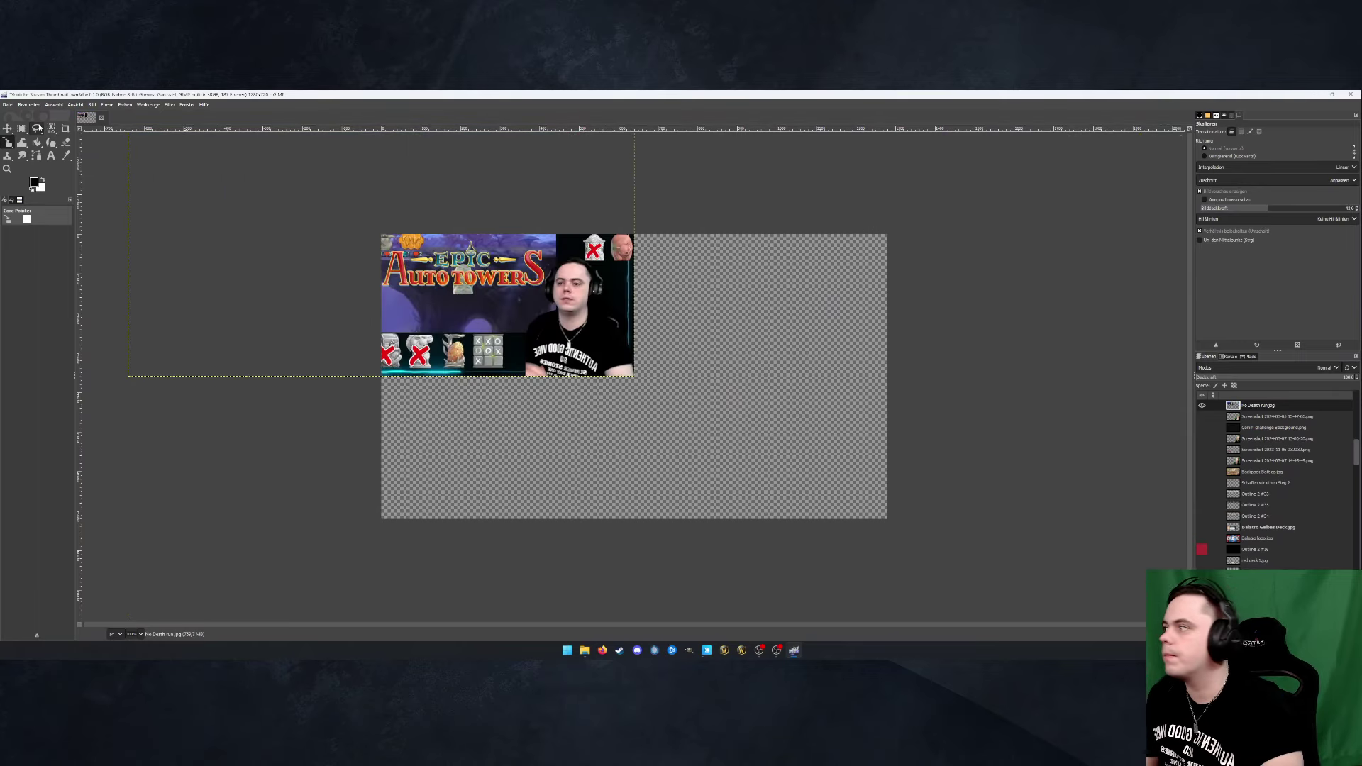
Move the No Death run layer over the canvas and align it with the canvas edges
click(8, 128)
drag(587, 318, 840, 462)
scroll(370, 237, up, 5)
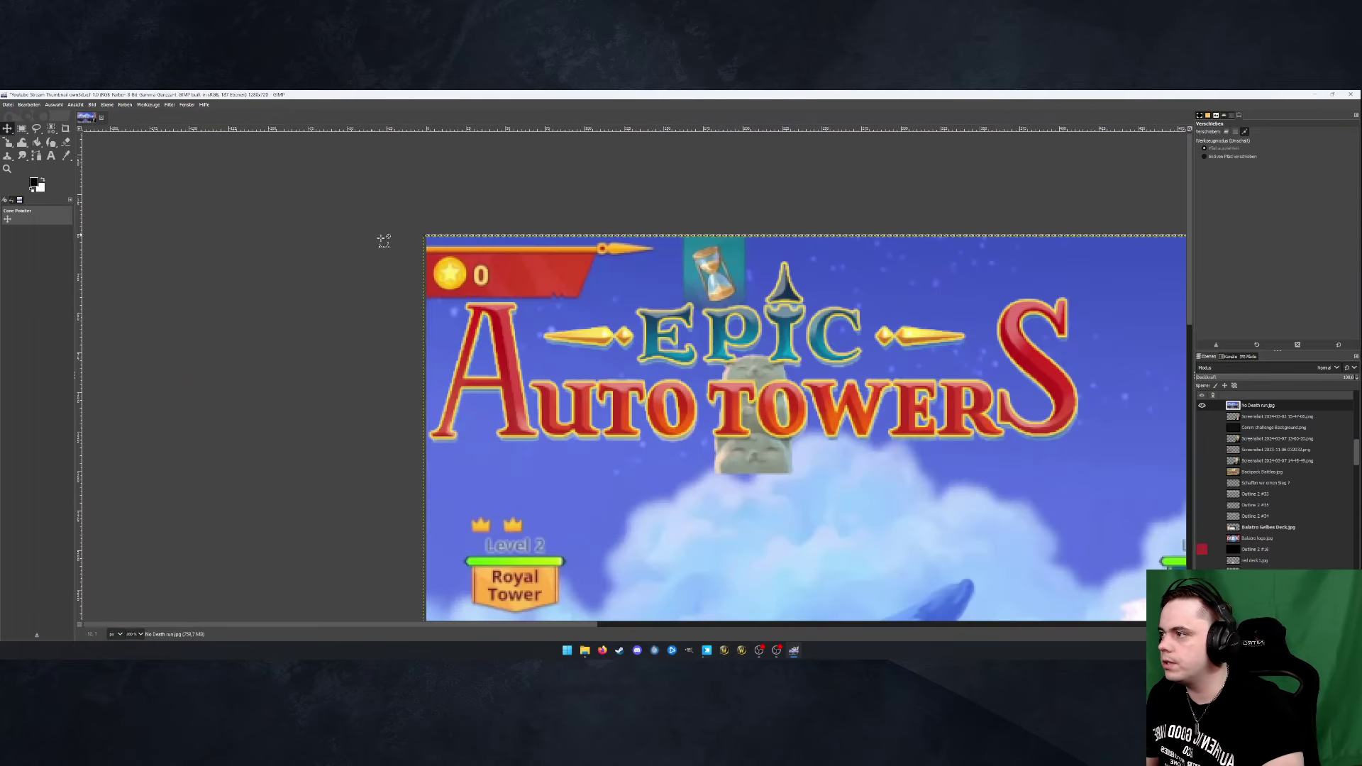
drag(498, 247, 510, 241)
scroll(510, 248, down, 1)
scroll(610, 307, down, 2)
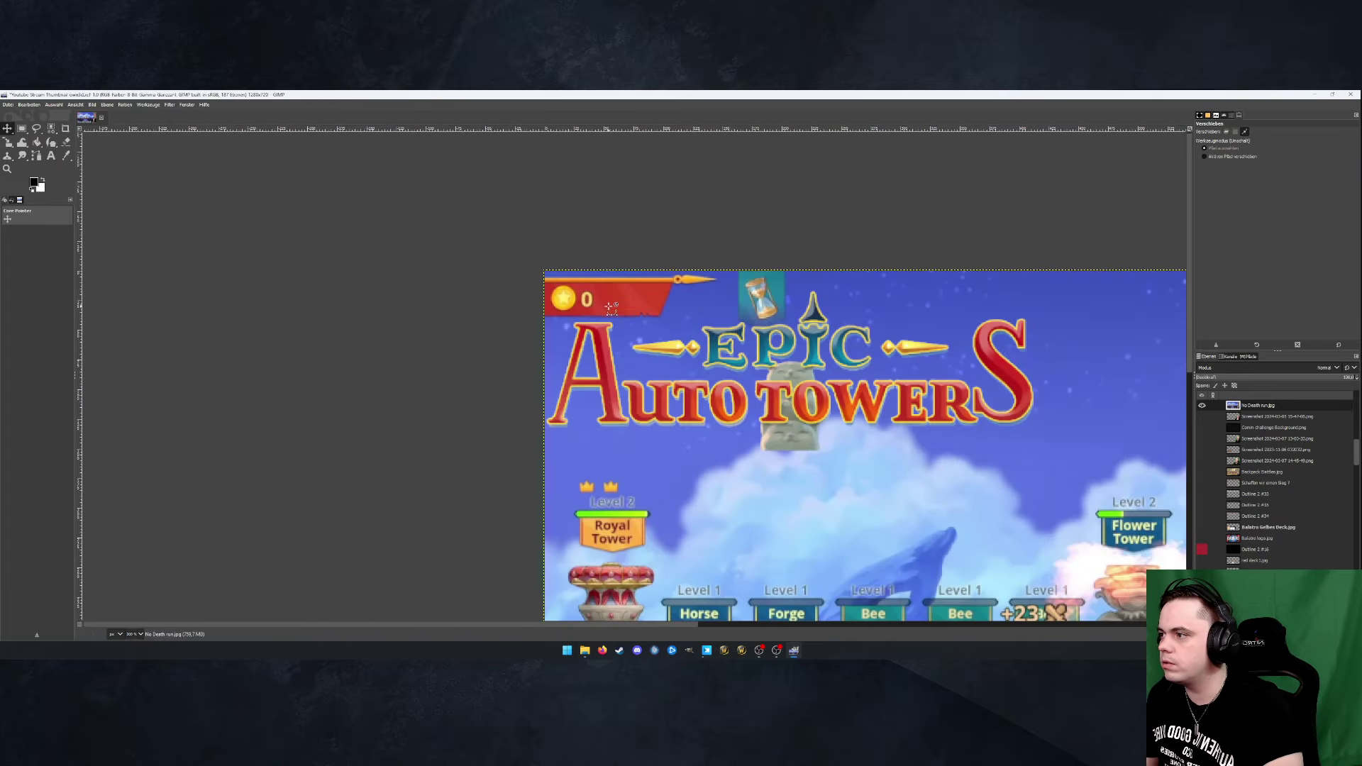
scroll(648, 510, down, 3)
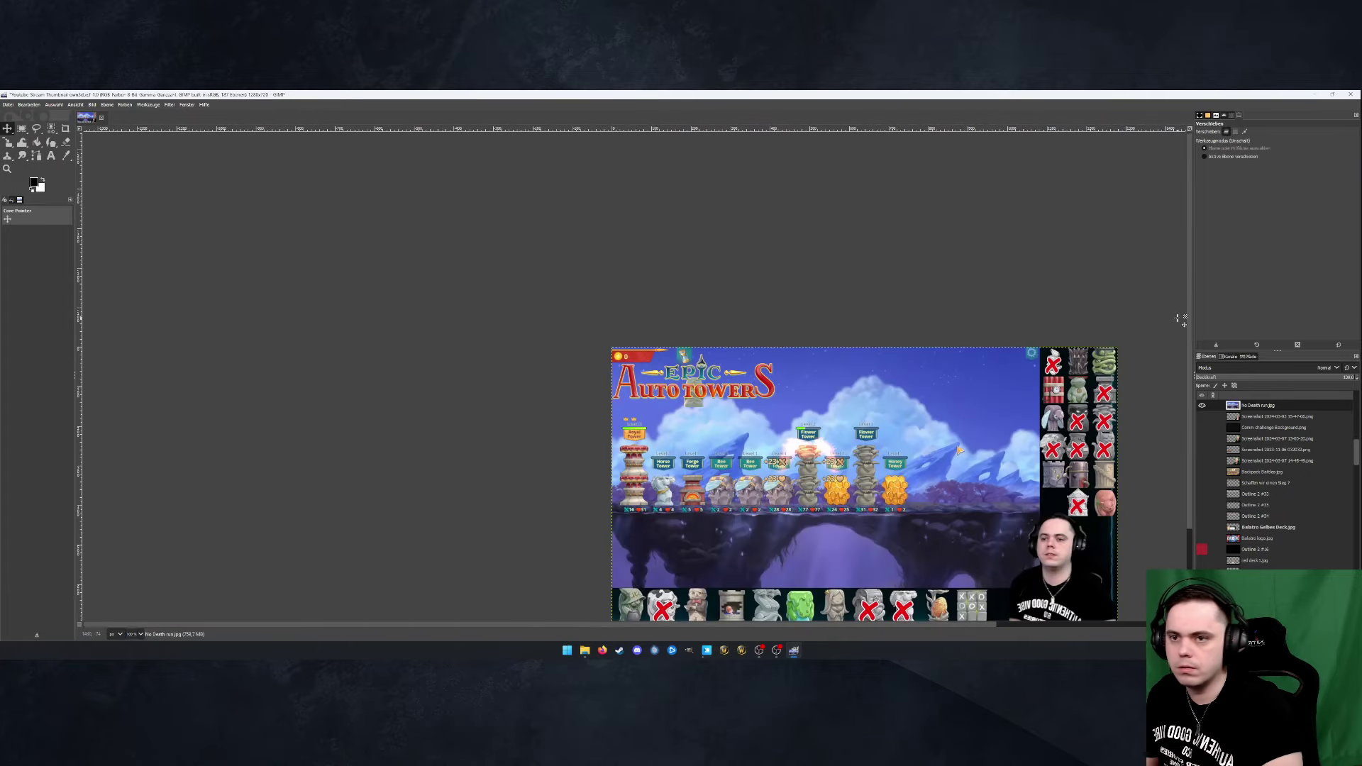
scroll(1187, 320, down, 3)
scroll(584, 532, up, 3)
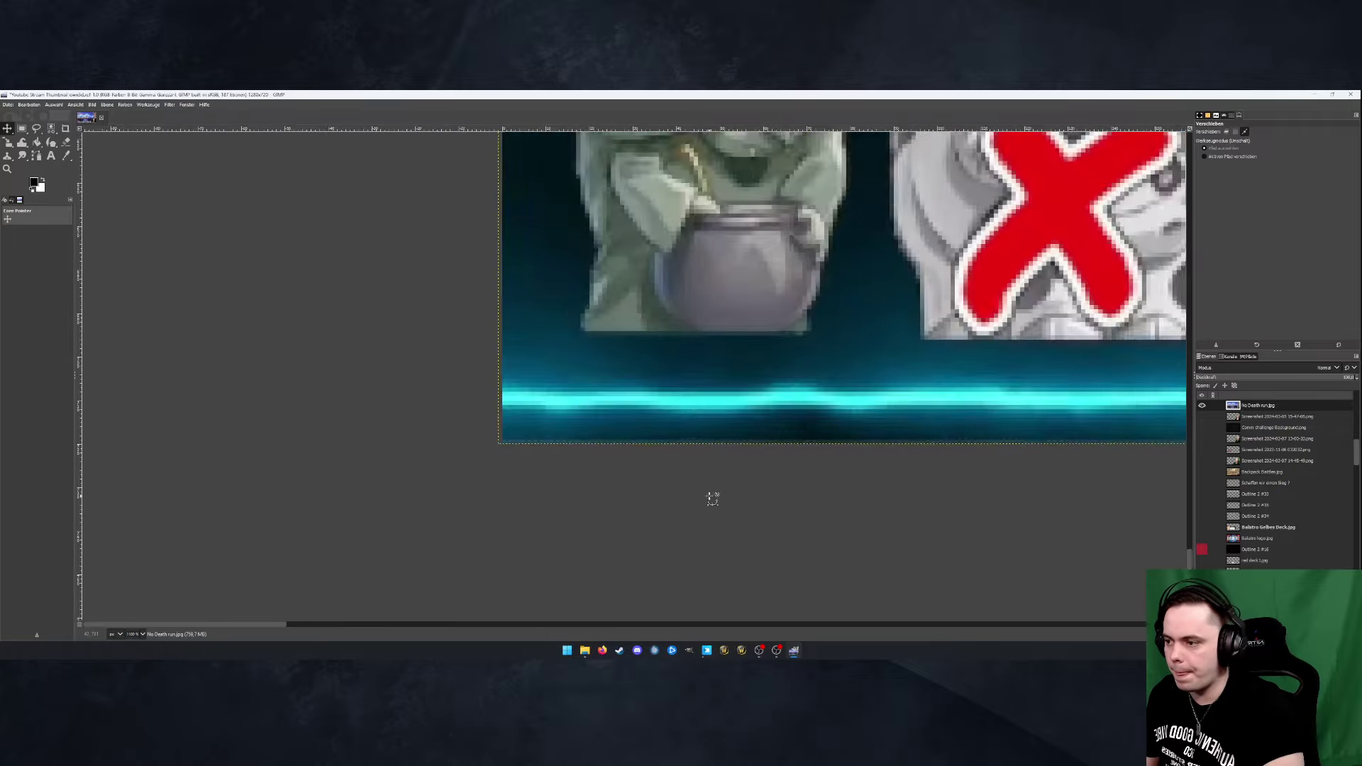
scroll(469, 426, up, 2)
scroll(451, 423, down, 5)
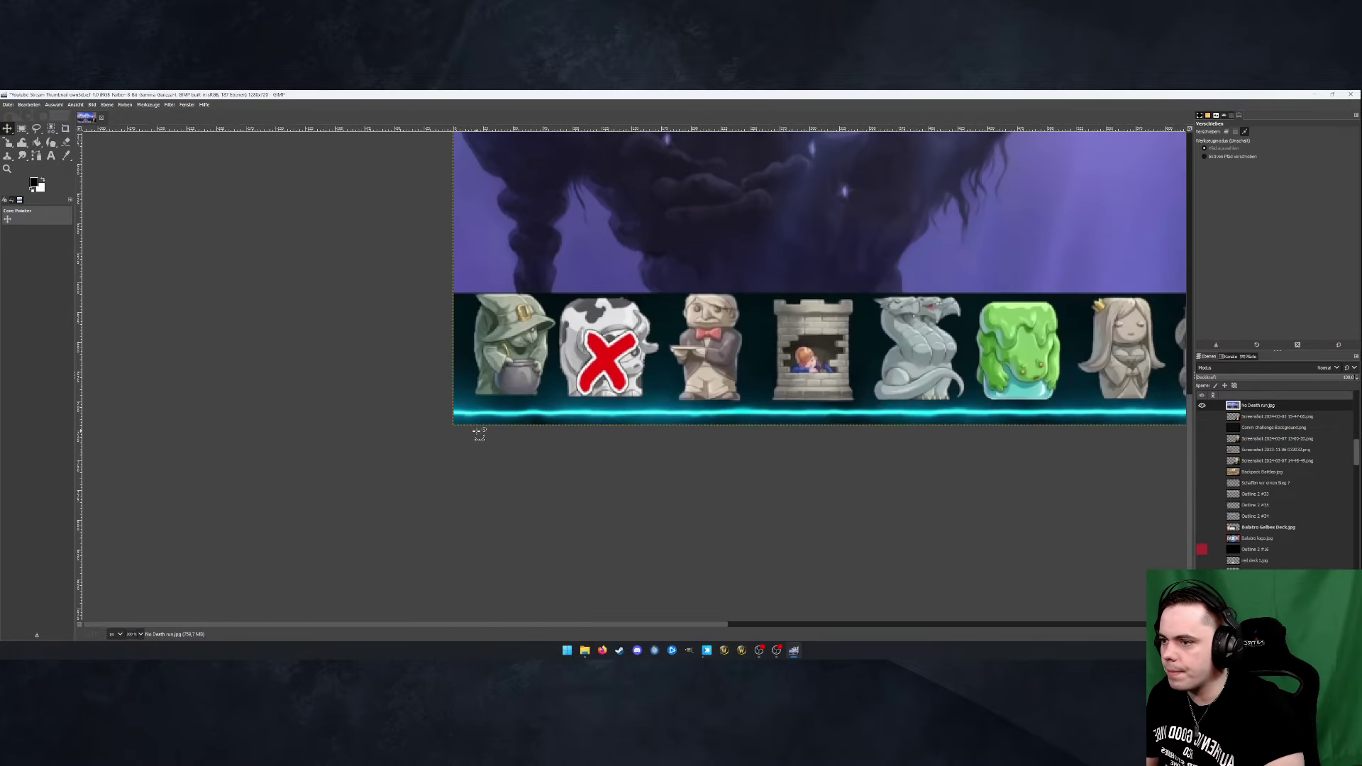
scroll(864, 409, up, 8)
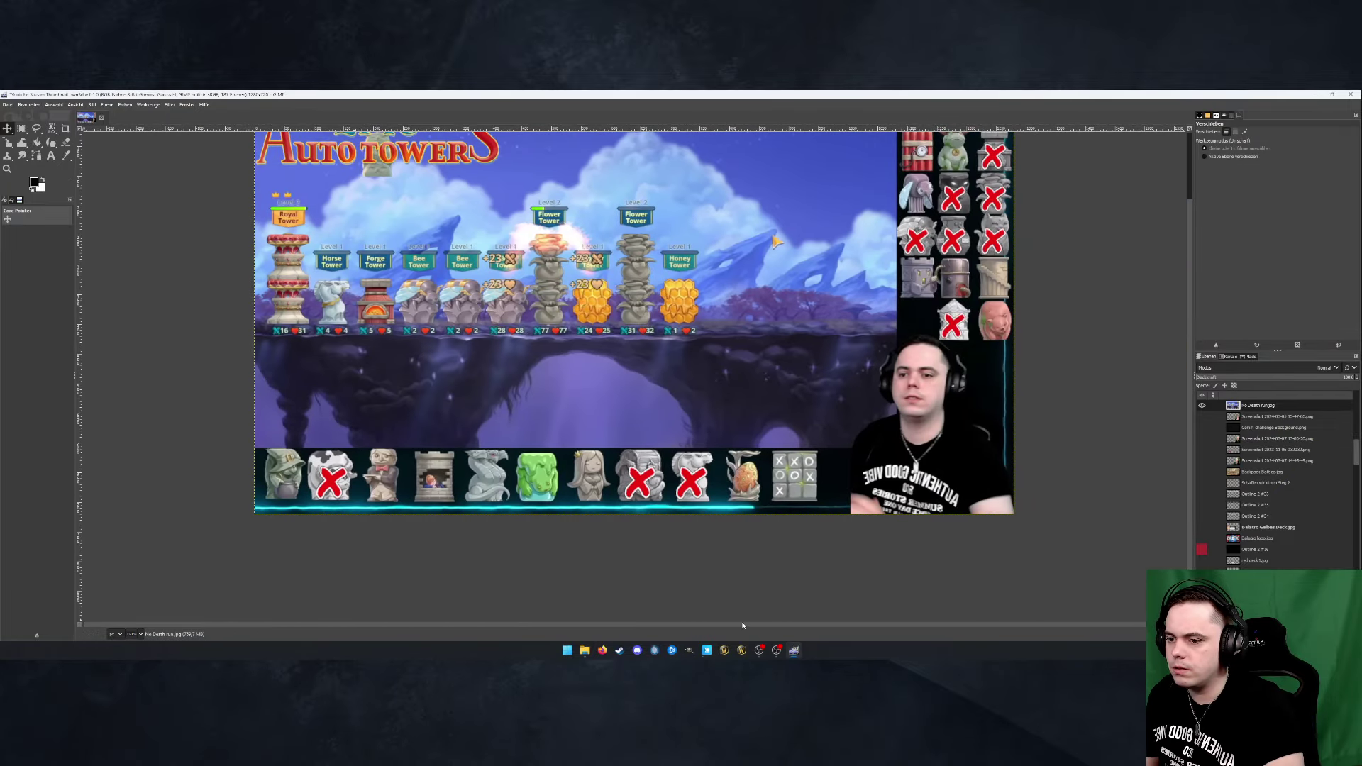
scroll(864, 408, up, 4)
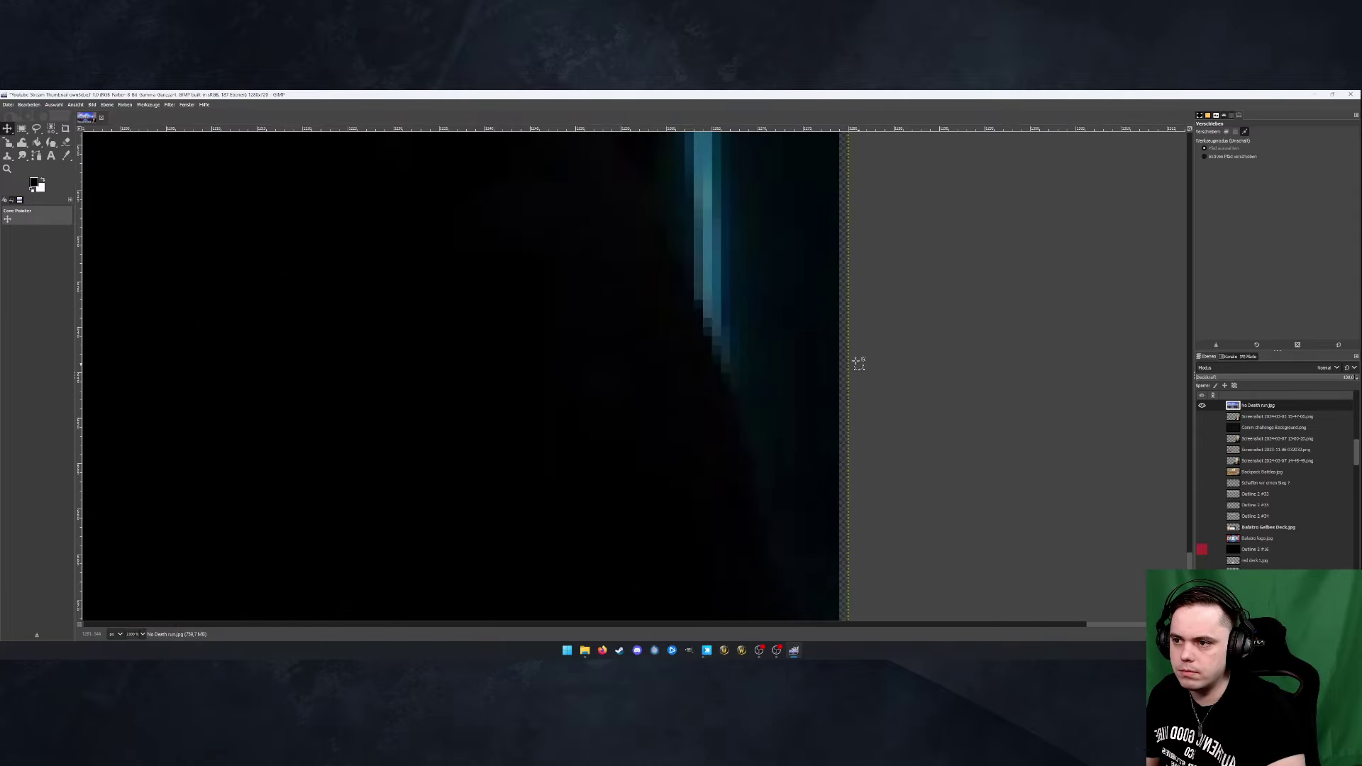
scroll(842, 333, down, 9)
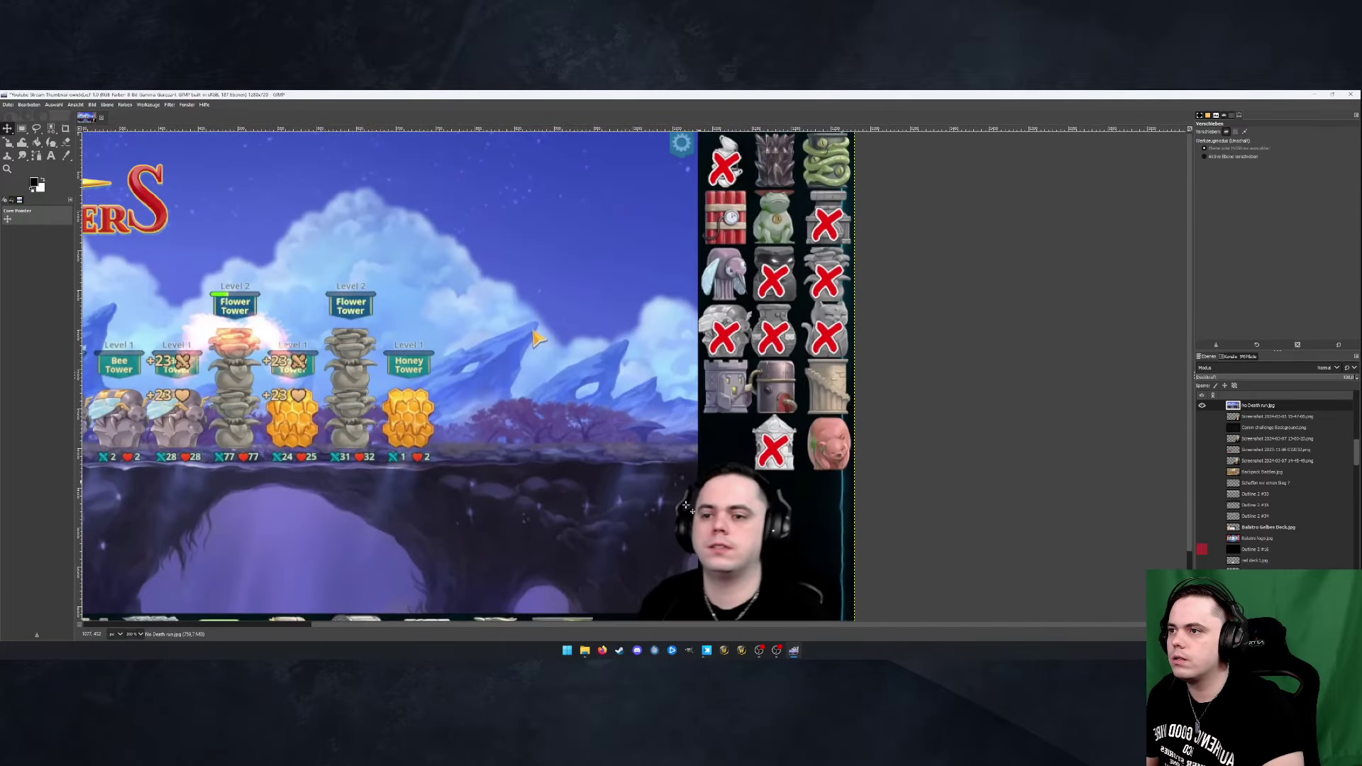
scroll(685, 506, down, 2)
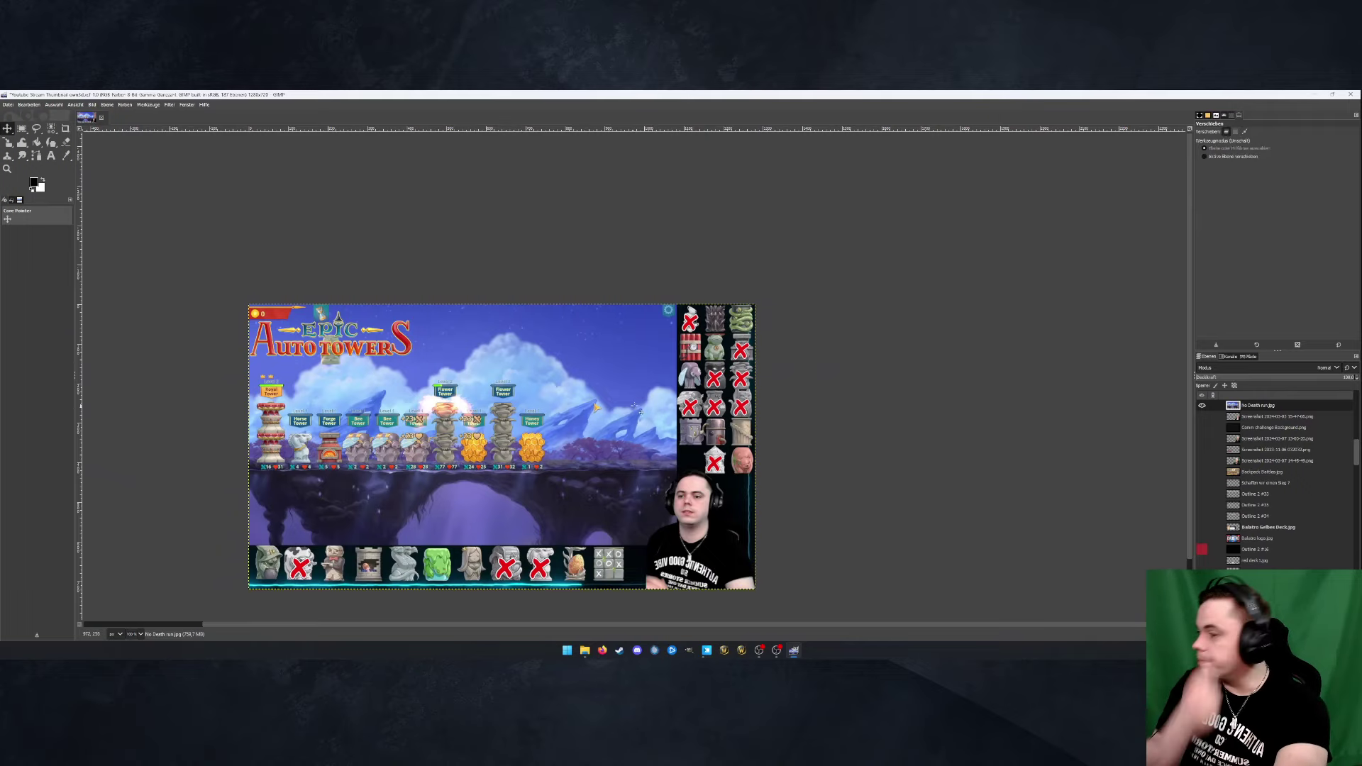
Add the green-screen screenshot from Rohbilder as a layer and place it and the No Death run layer directly below the logo layer
click(592, 652)
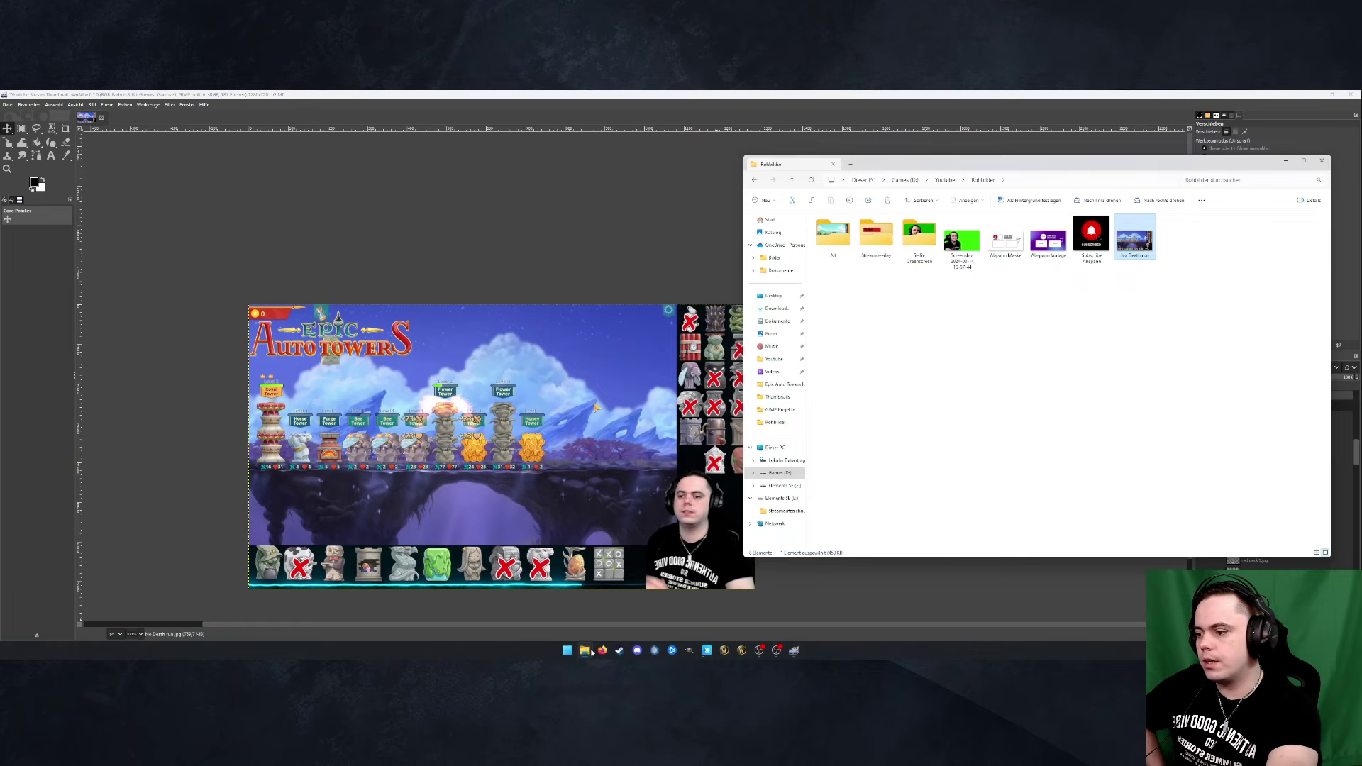
drag(609, 458, 610, 460)
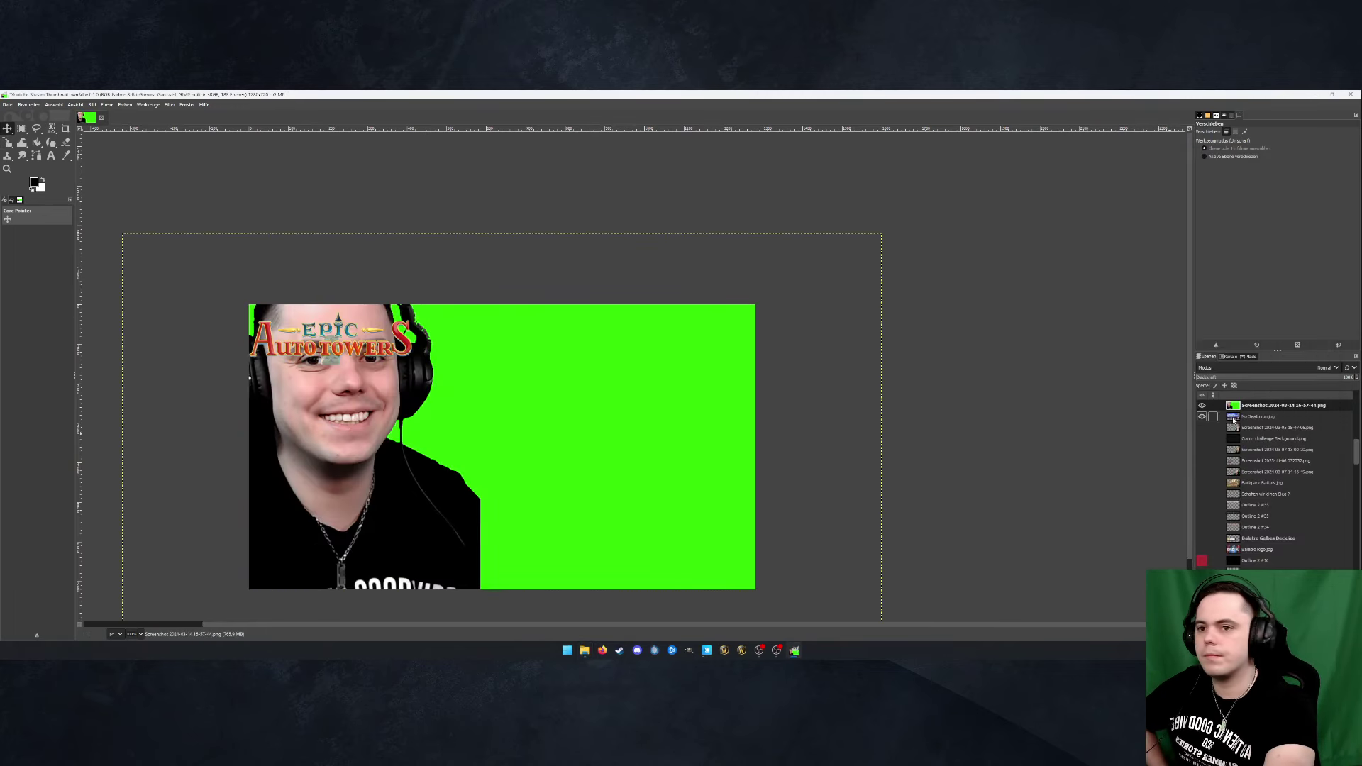
scroll(1270, 489, up, 5)
drag(1255, 526, 1263, 412)
drag(1234, 499, 1229, 417)
scroll(1227, 543, down, 5)
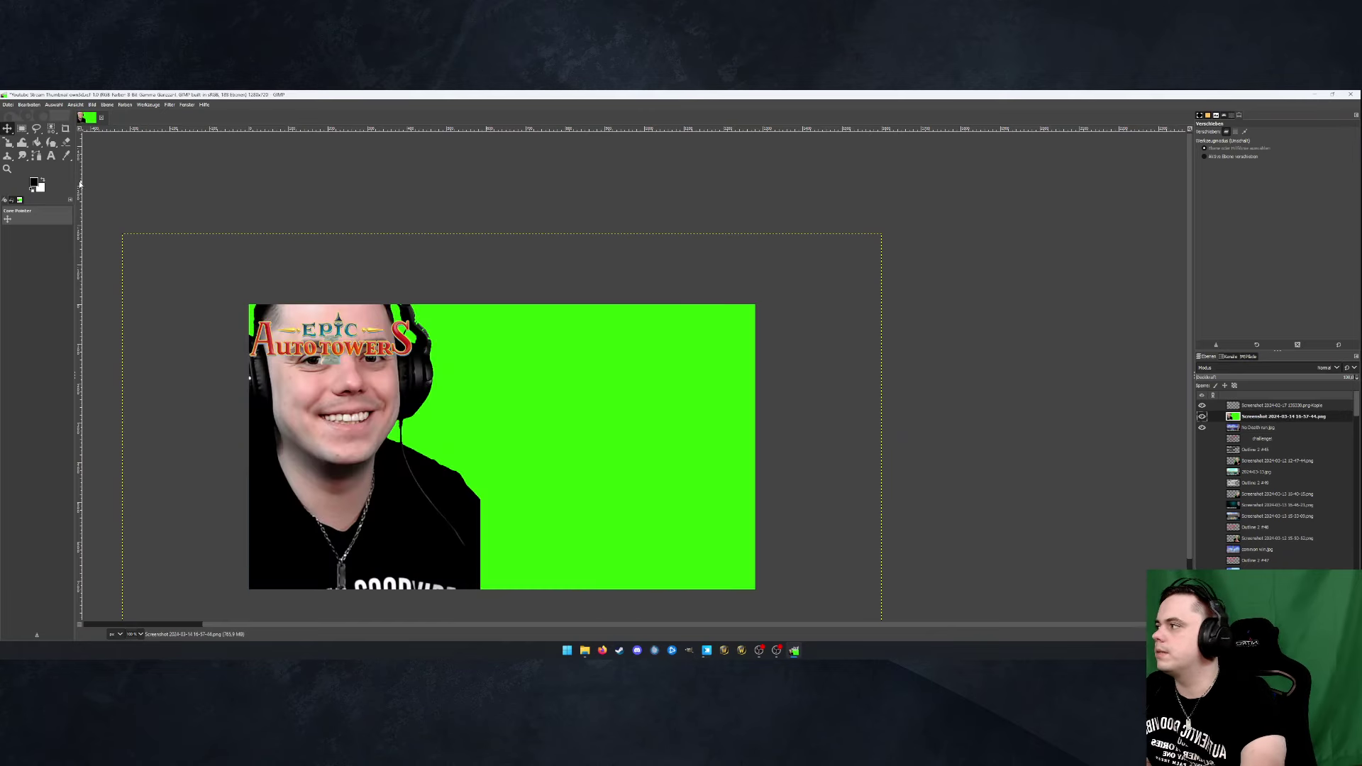
Scale the green-screen layer to the canvas size of 1280 × 720 px and move it so the whole person is on the canvas
click(7, 141)
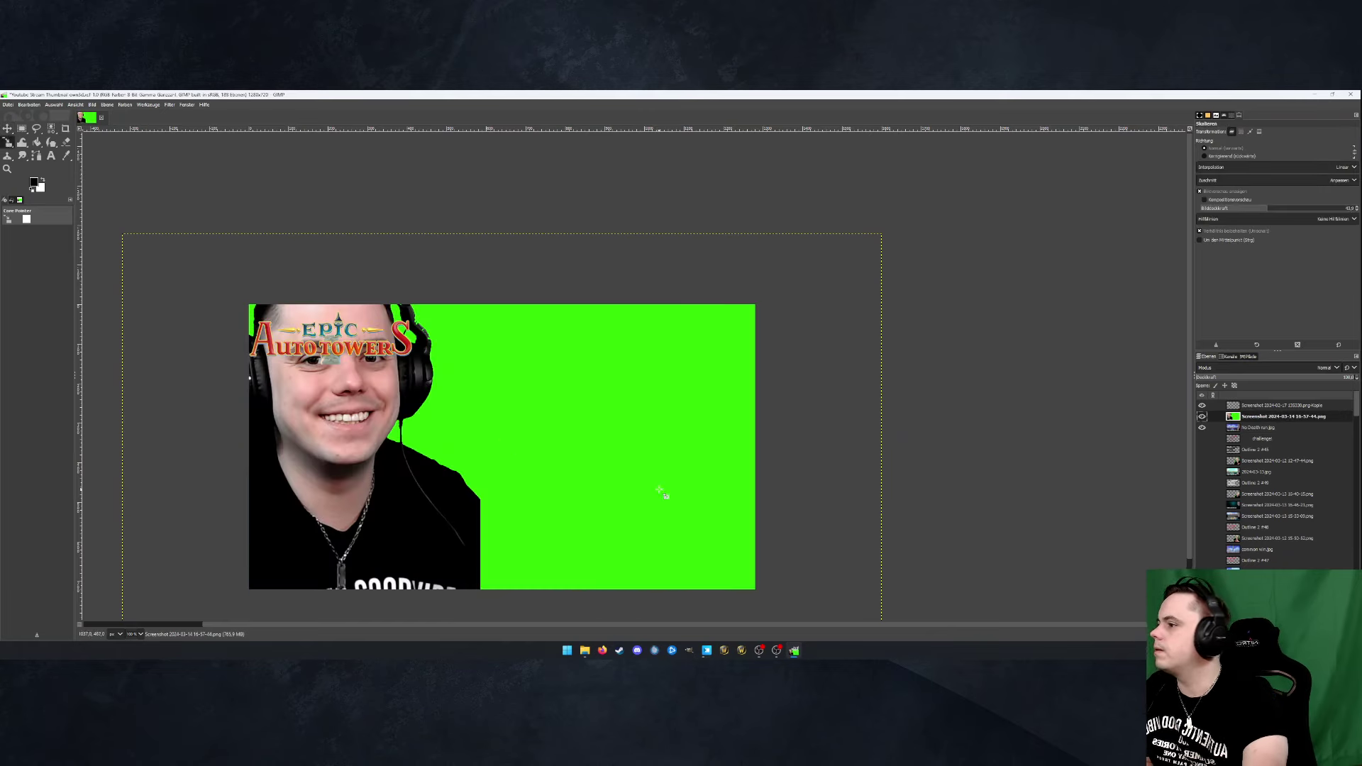
click(659, 490)
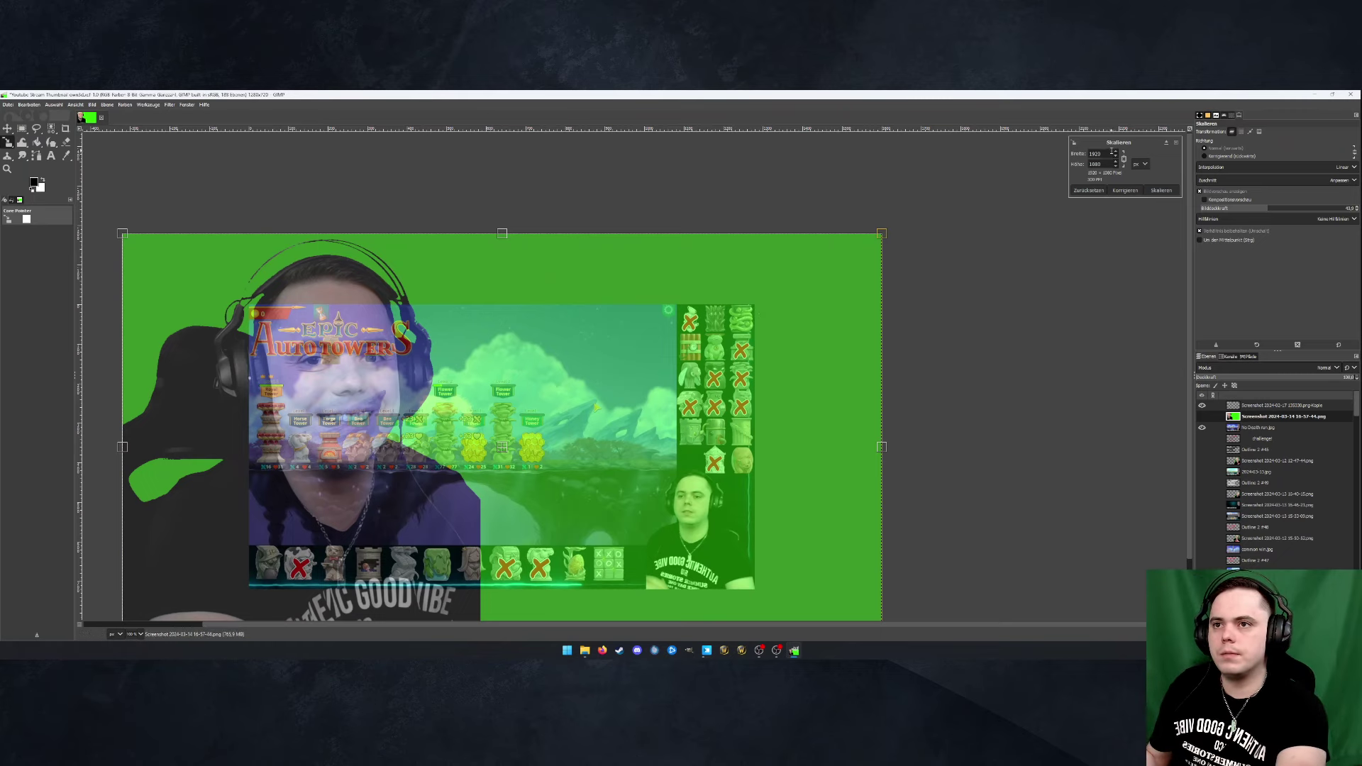
double_click(1111, 151)
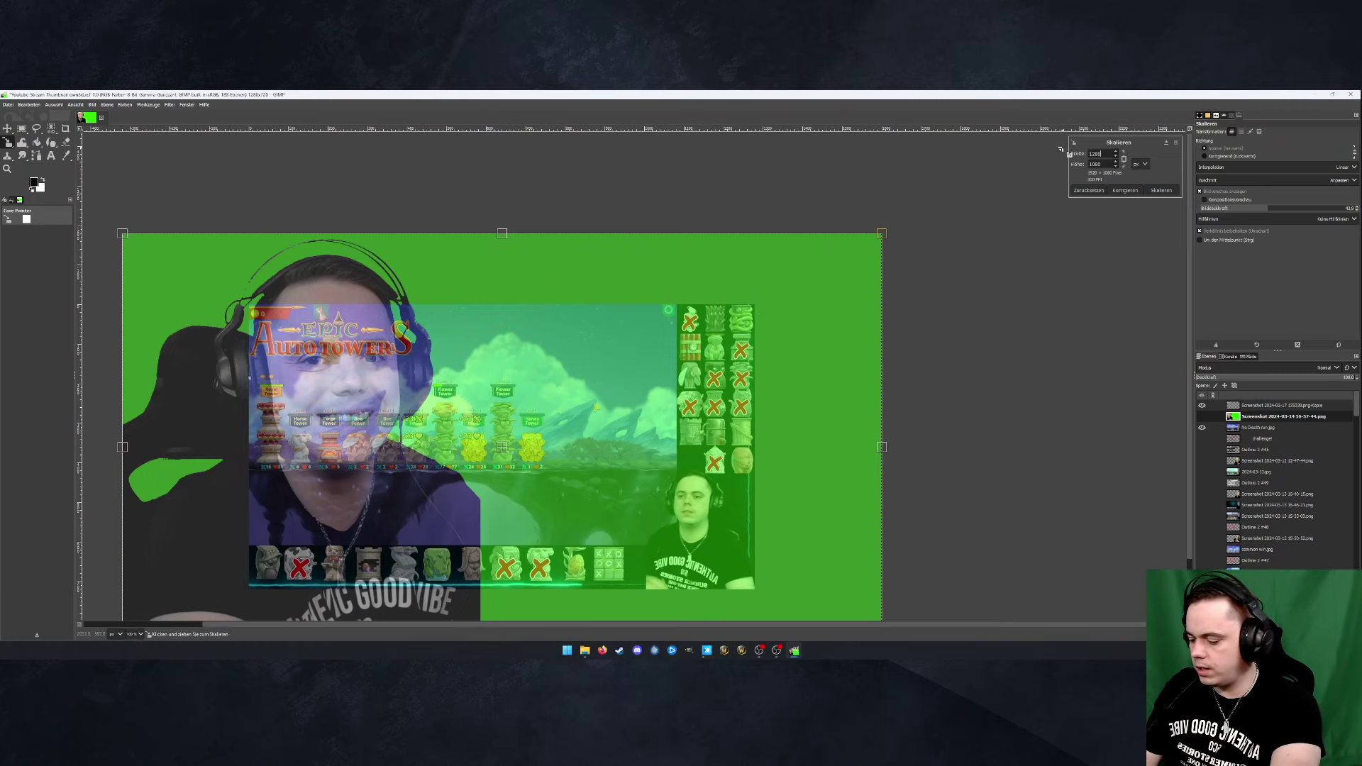
key(Return)
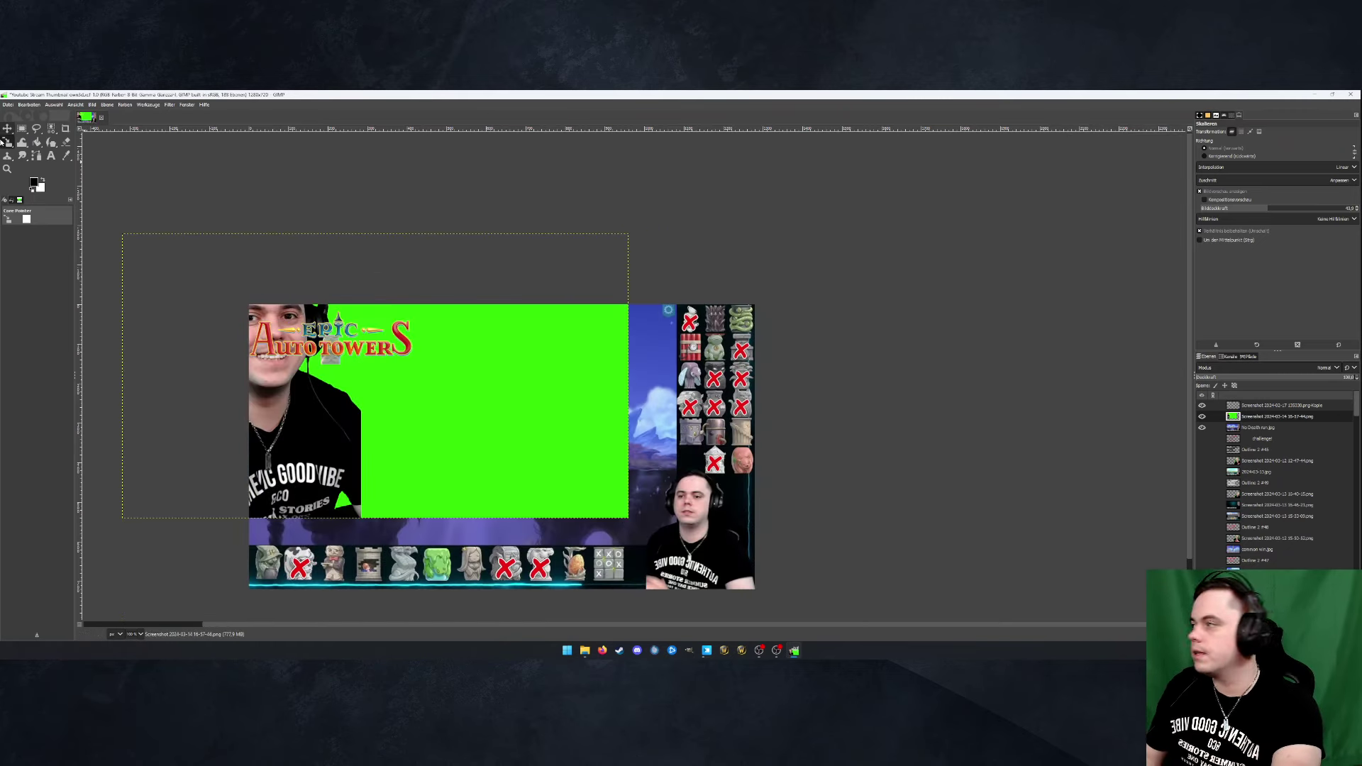
click(7, 129)
drag(888, 416, 1083, 483)
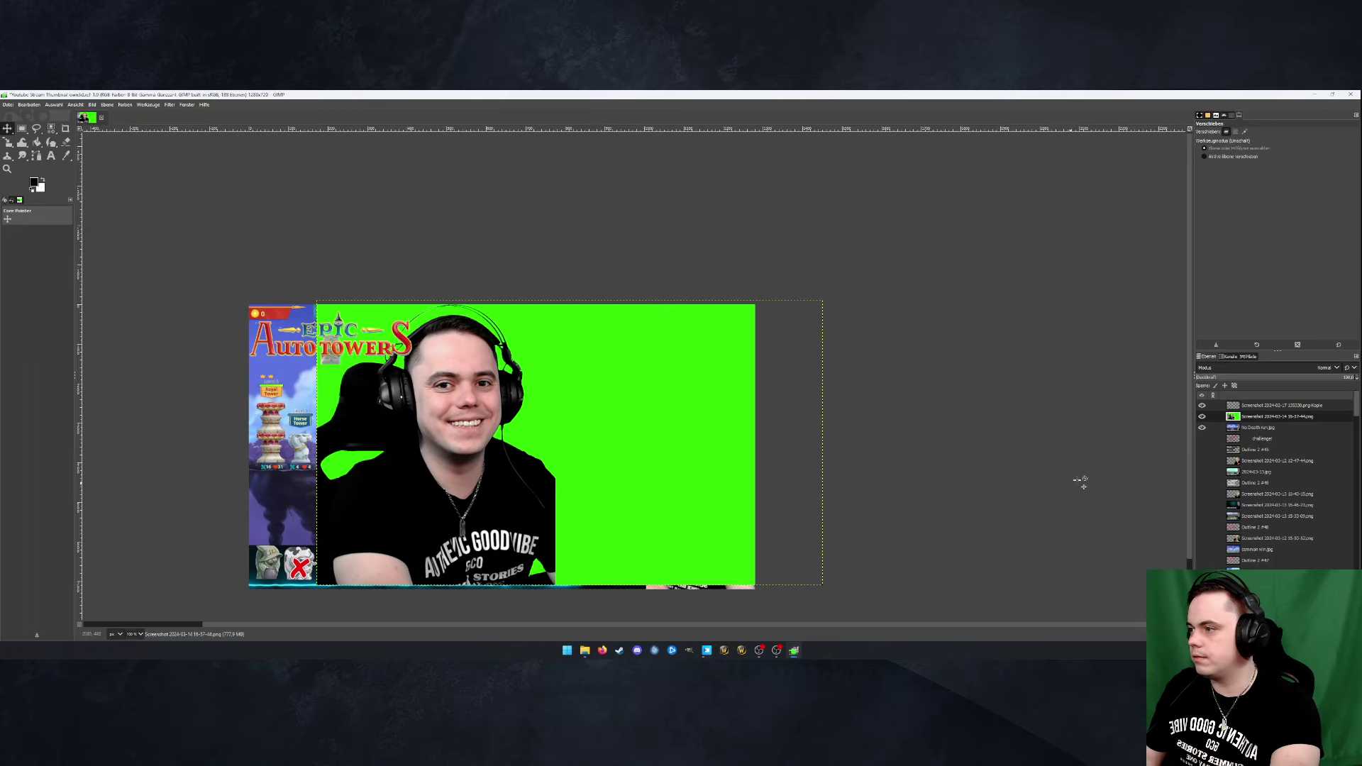
Hide the logo layer and crop the green-screen layer around the person to about 600 × 700 px
click(1201, 405)
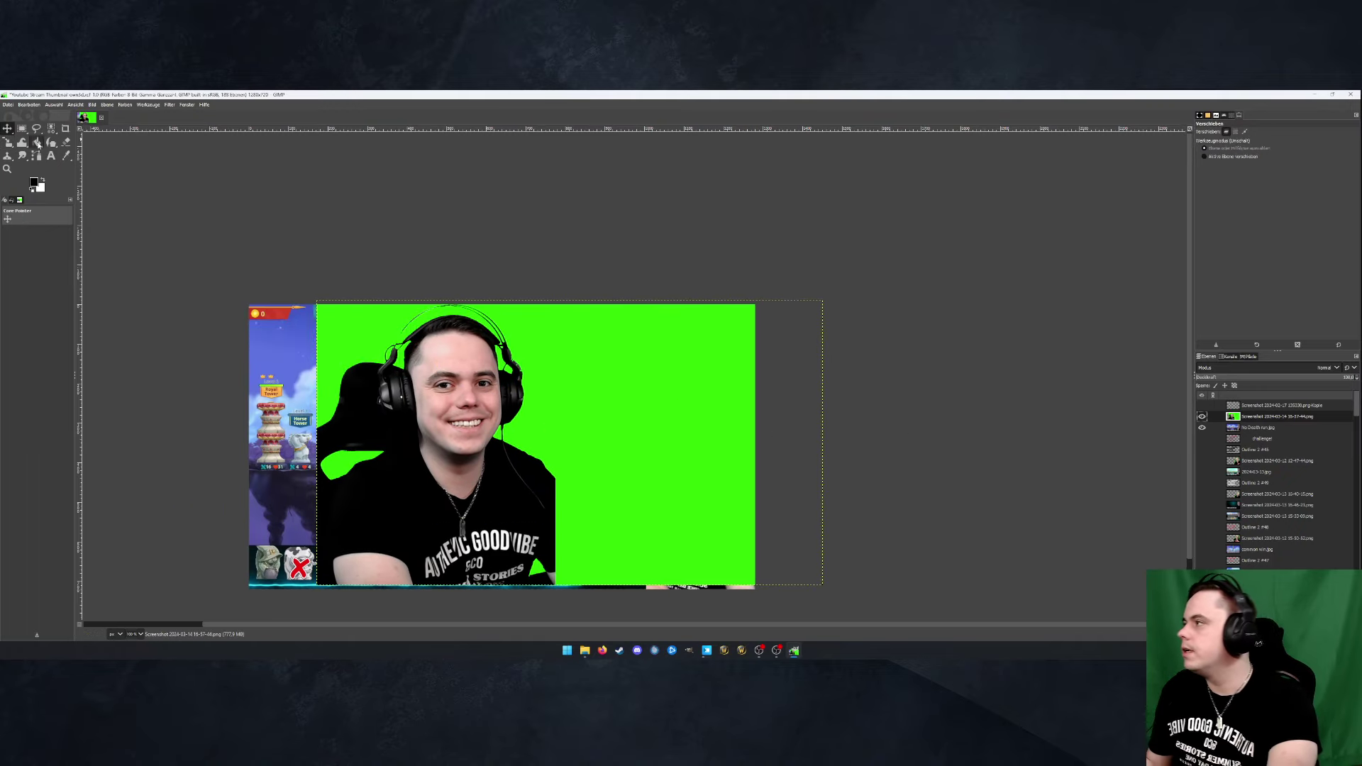
click(65, 128)
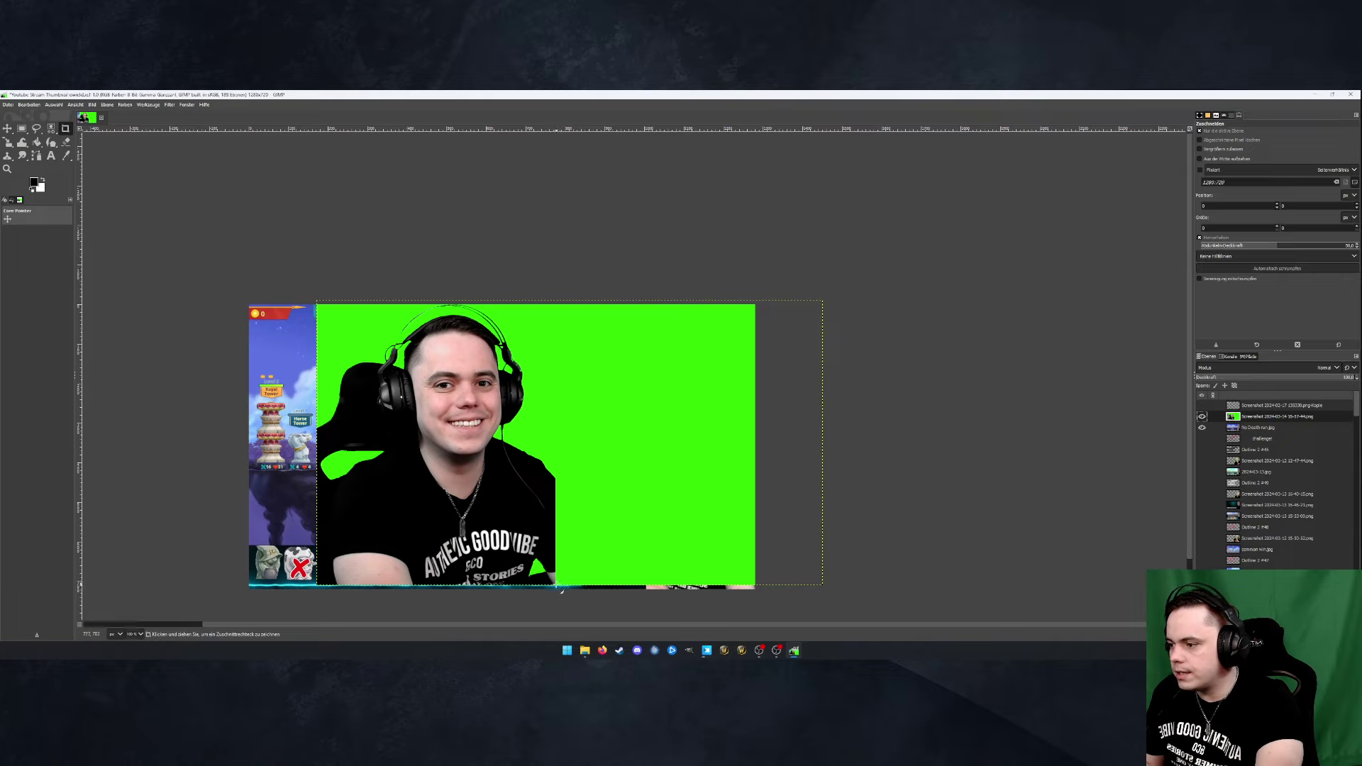
drag(557, 587, 313, 307)
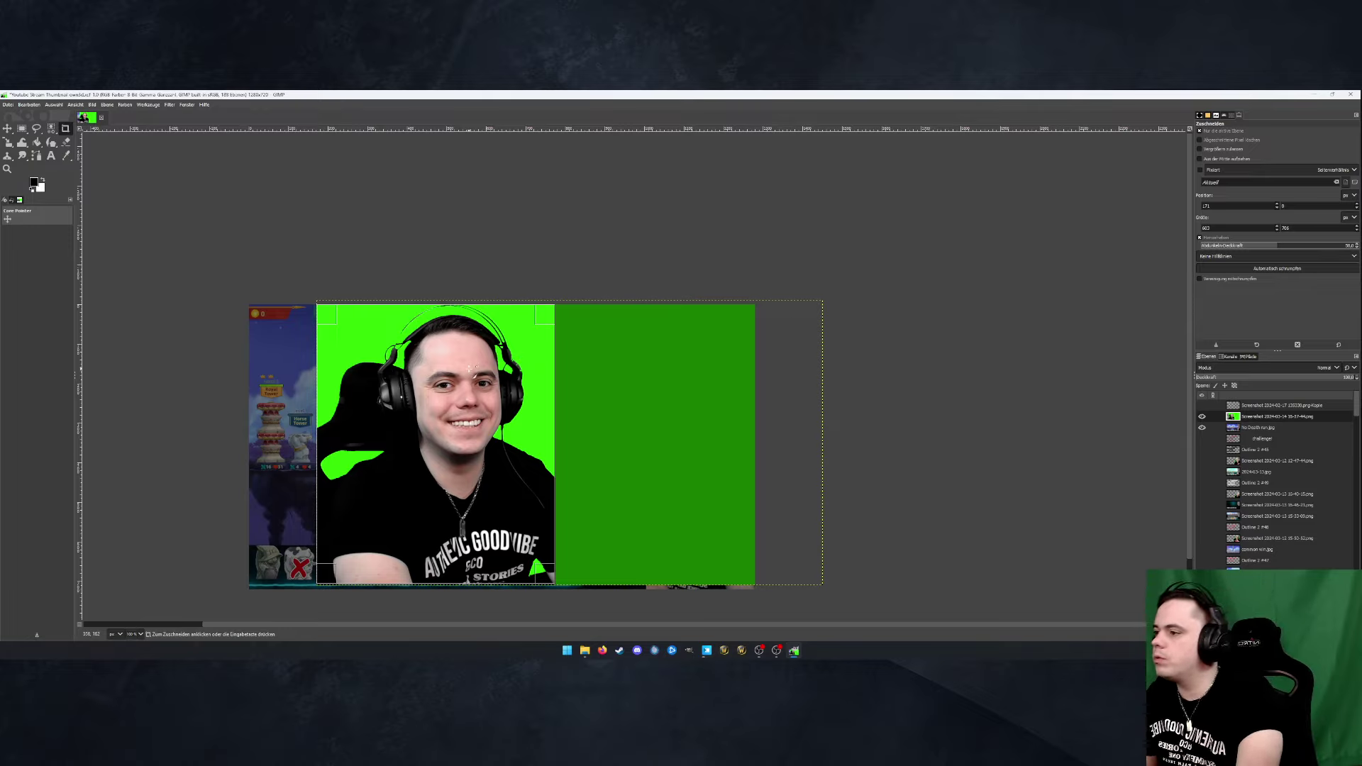
key(Return)
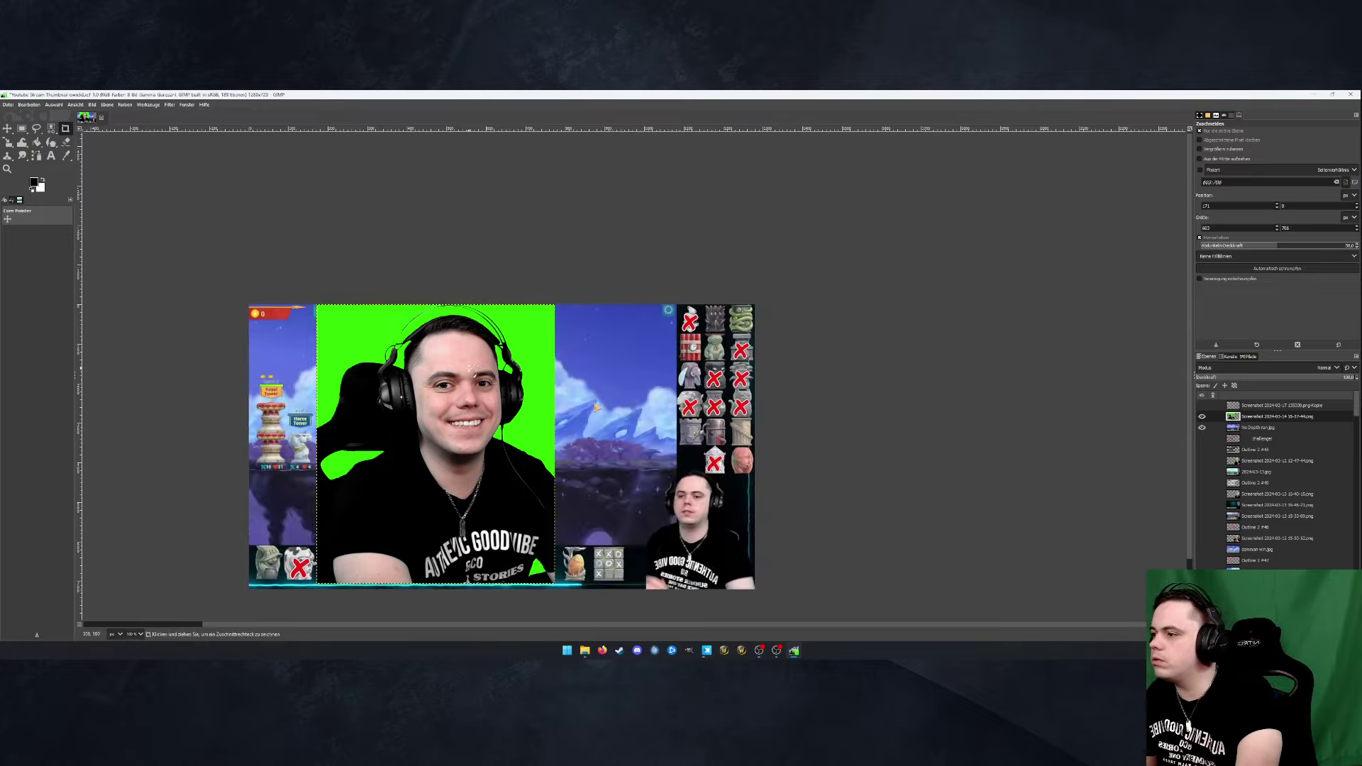
Select the green background of the green-screen layer by colour and grow the selection by 1 px
click(73, 104)
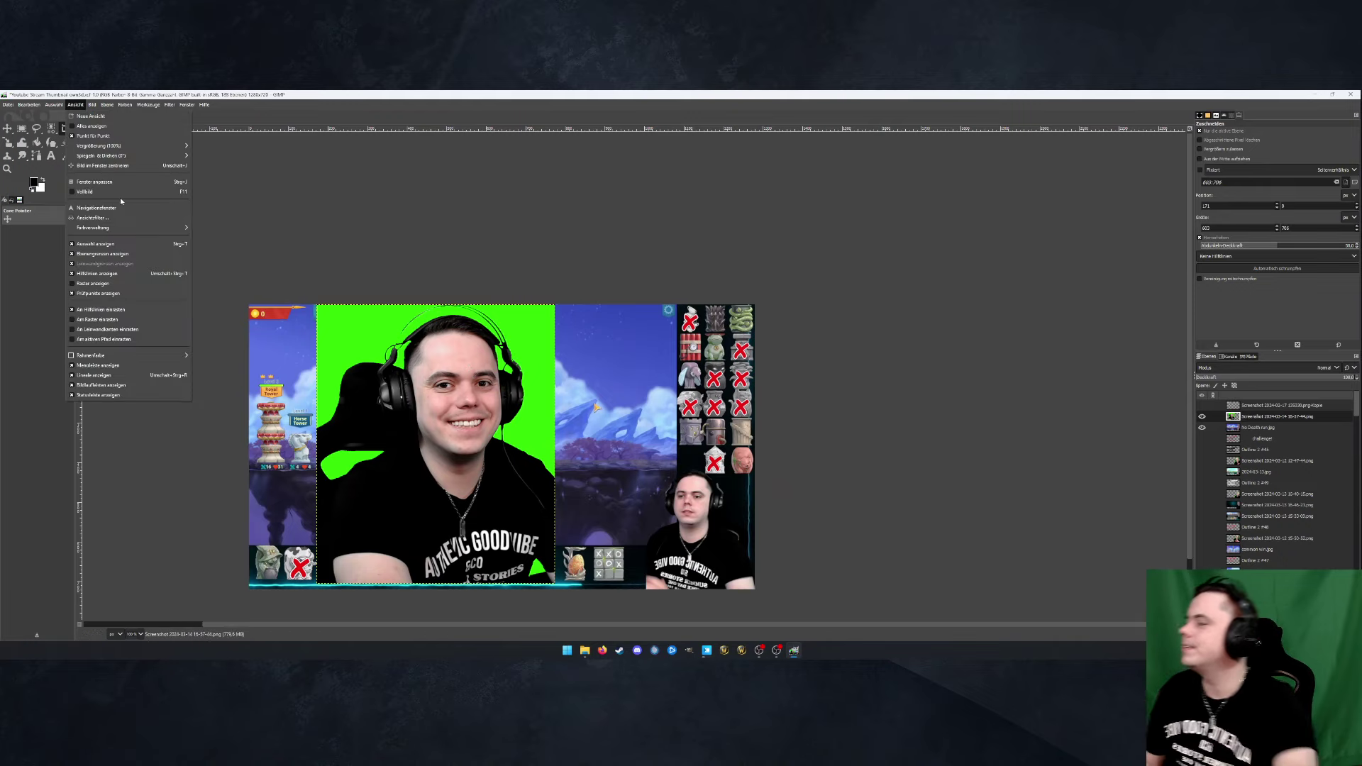
click(52, 104)
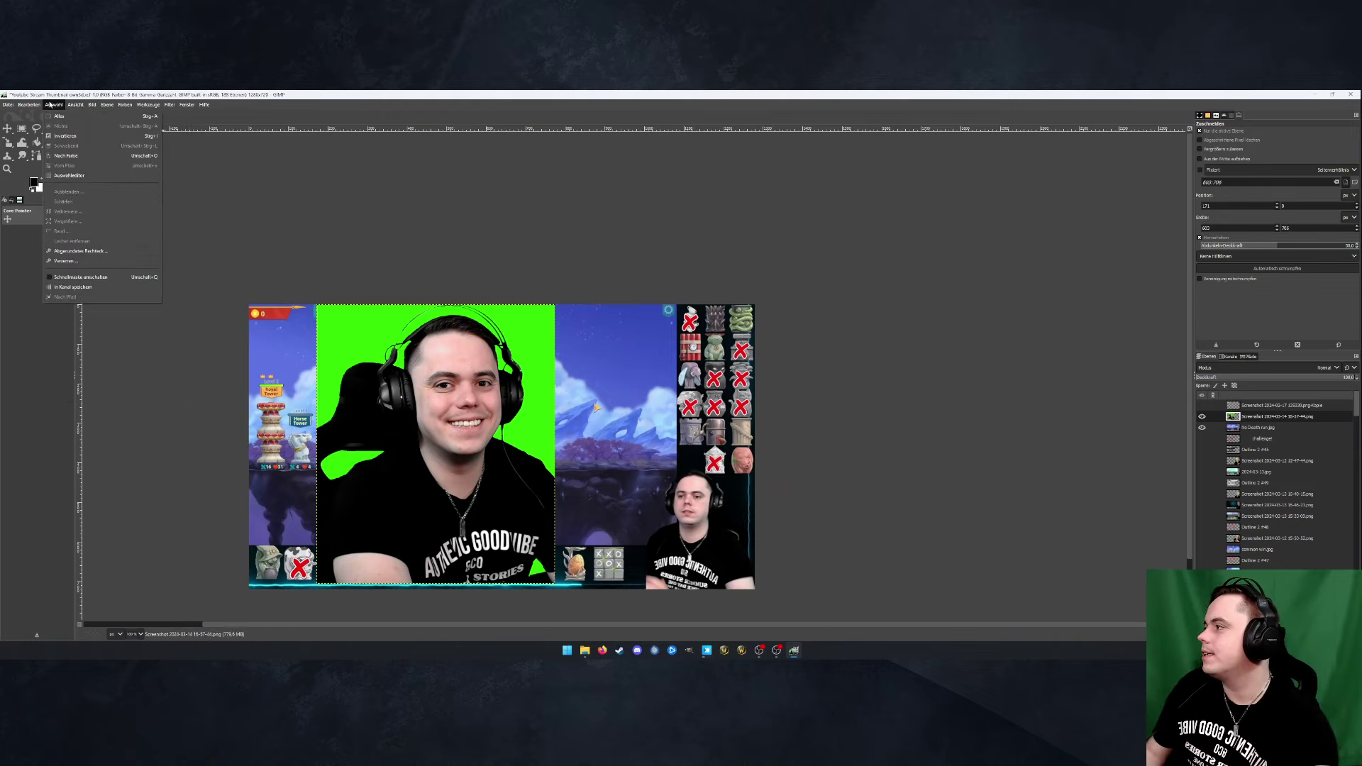
click(65, 155)
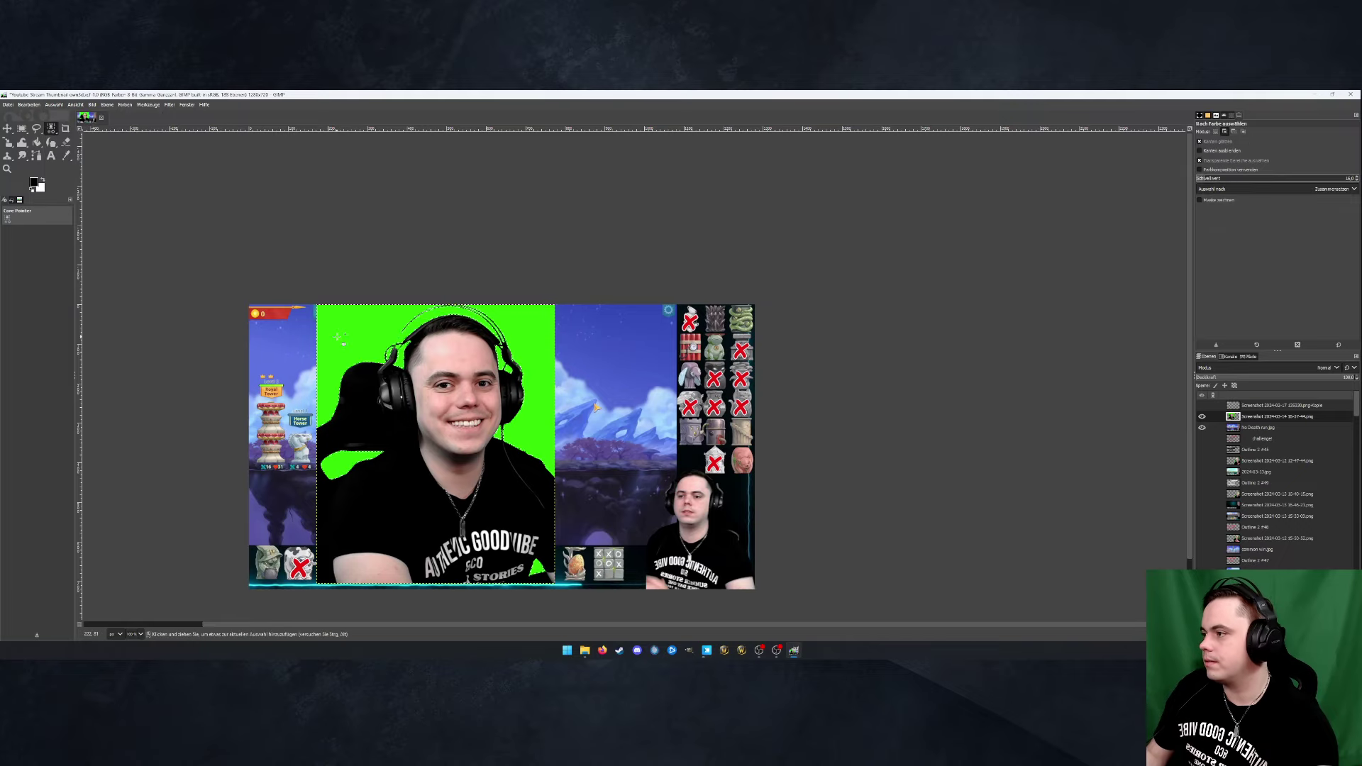
scroll(372, 334, up, 4)
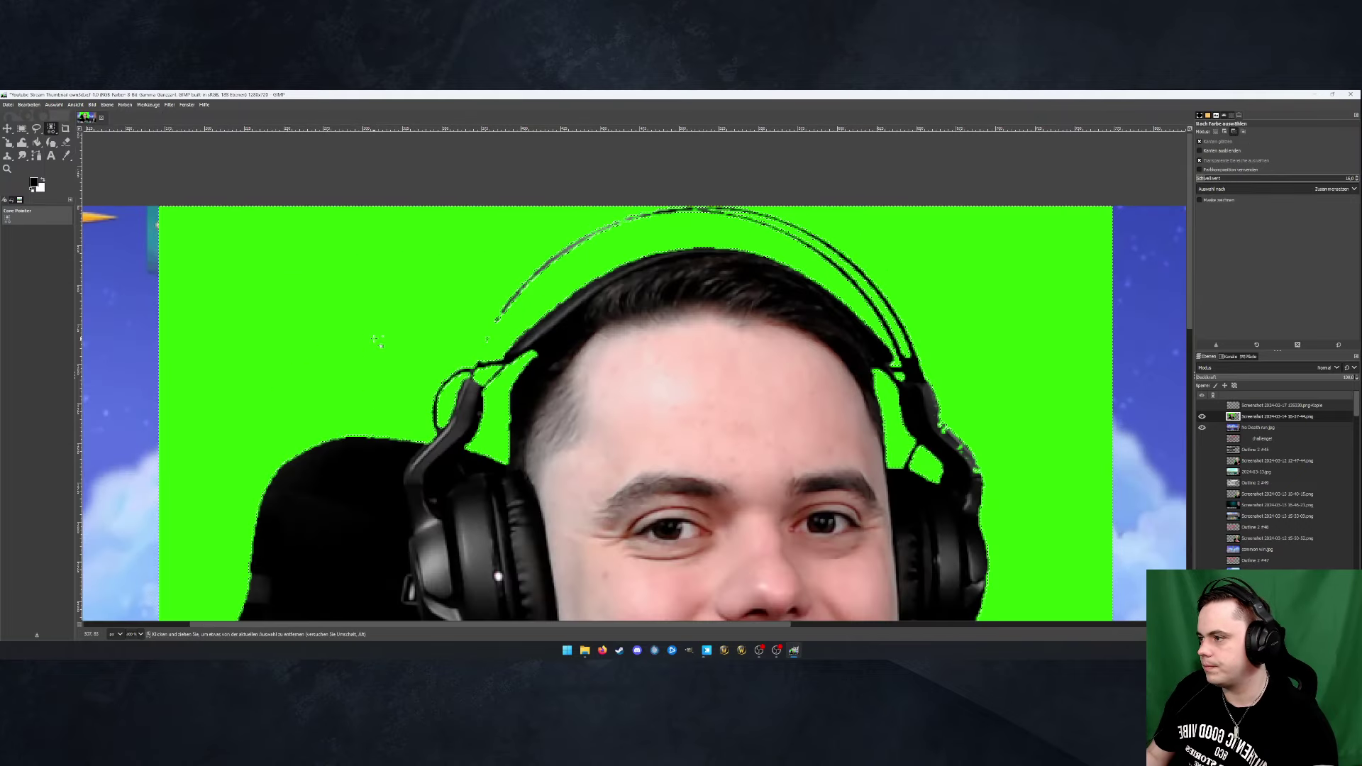
scroll(788, 383, down, 4)
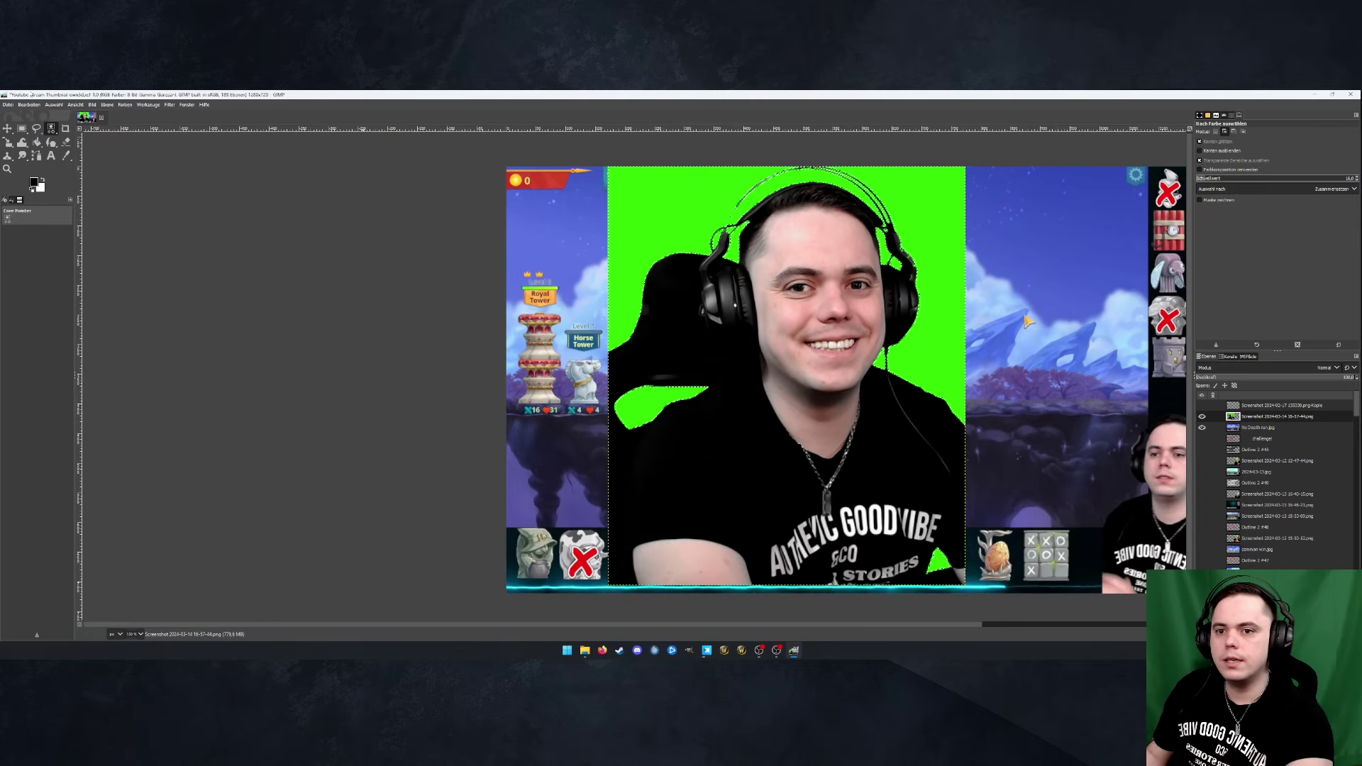
click(54, 104)
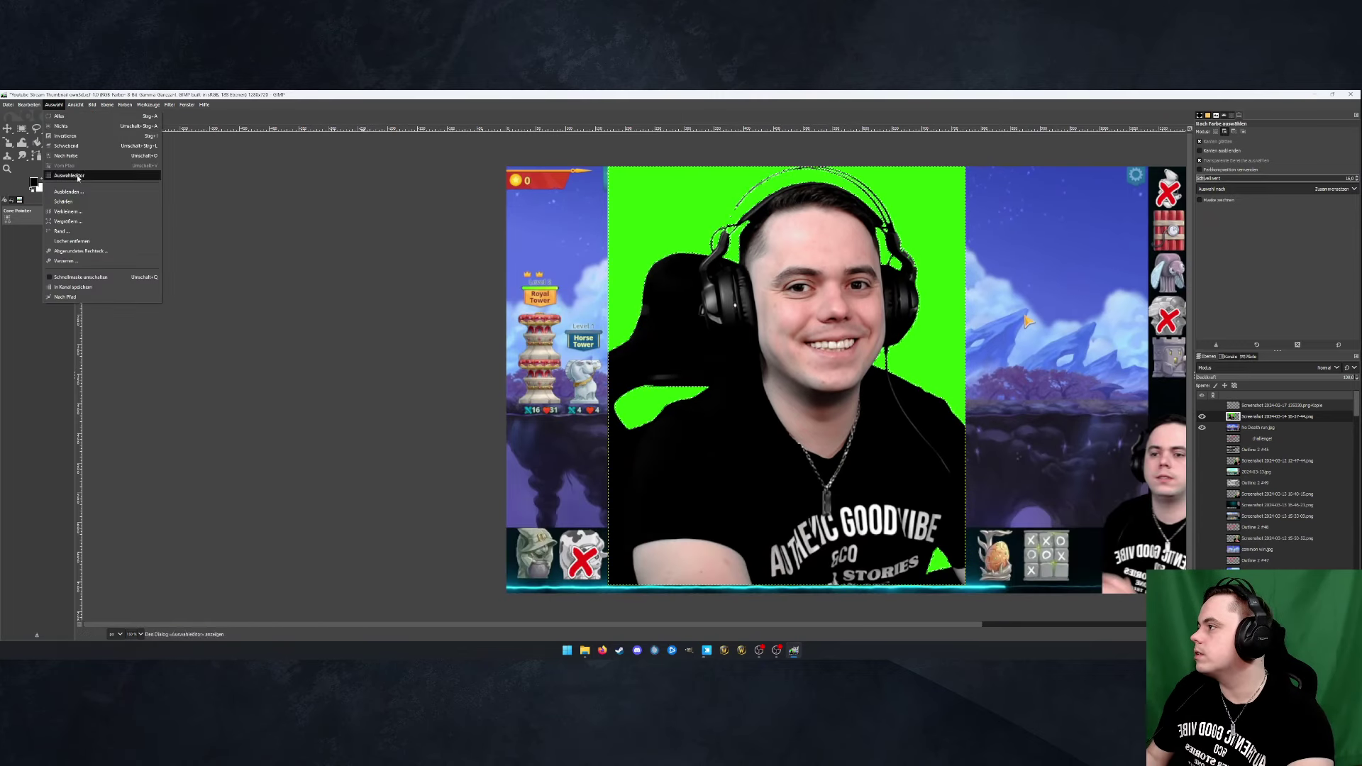
click(81, 217)
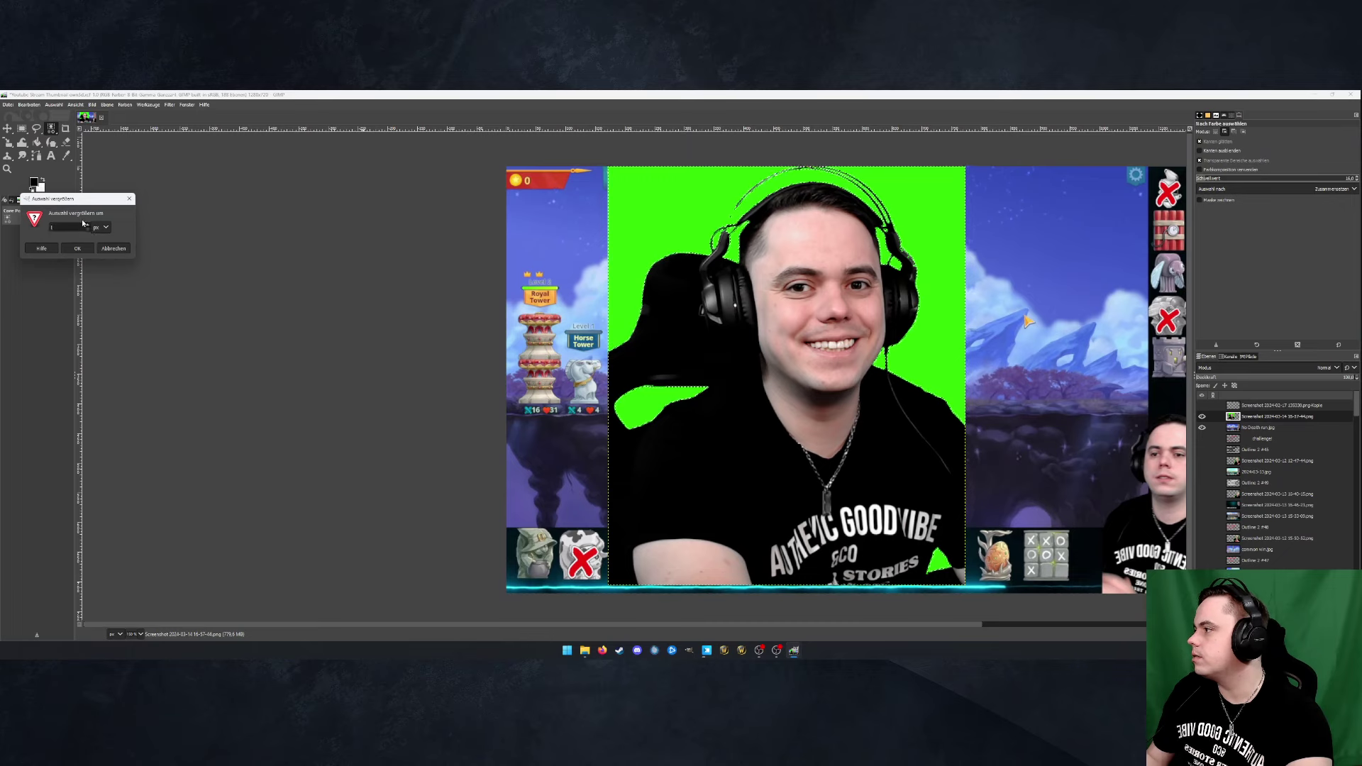
click(77, 248)
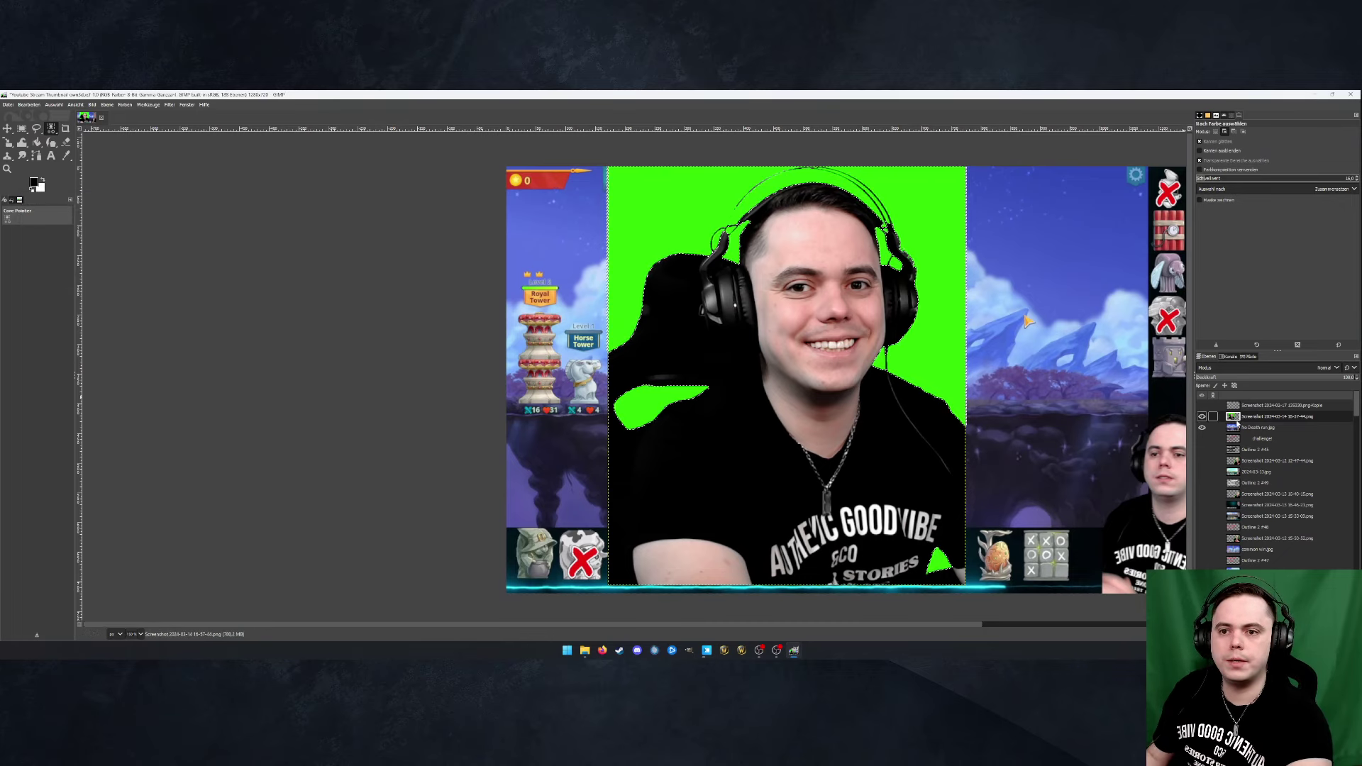
Add a layer mask to the green-screen layer from the inverted selection, and clear the selection
right_click(1235, 420)
click(1271, 284)
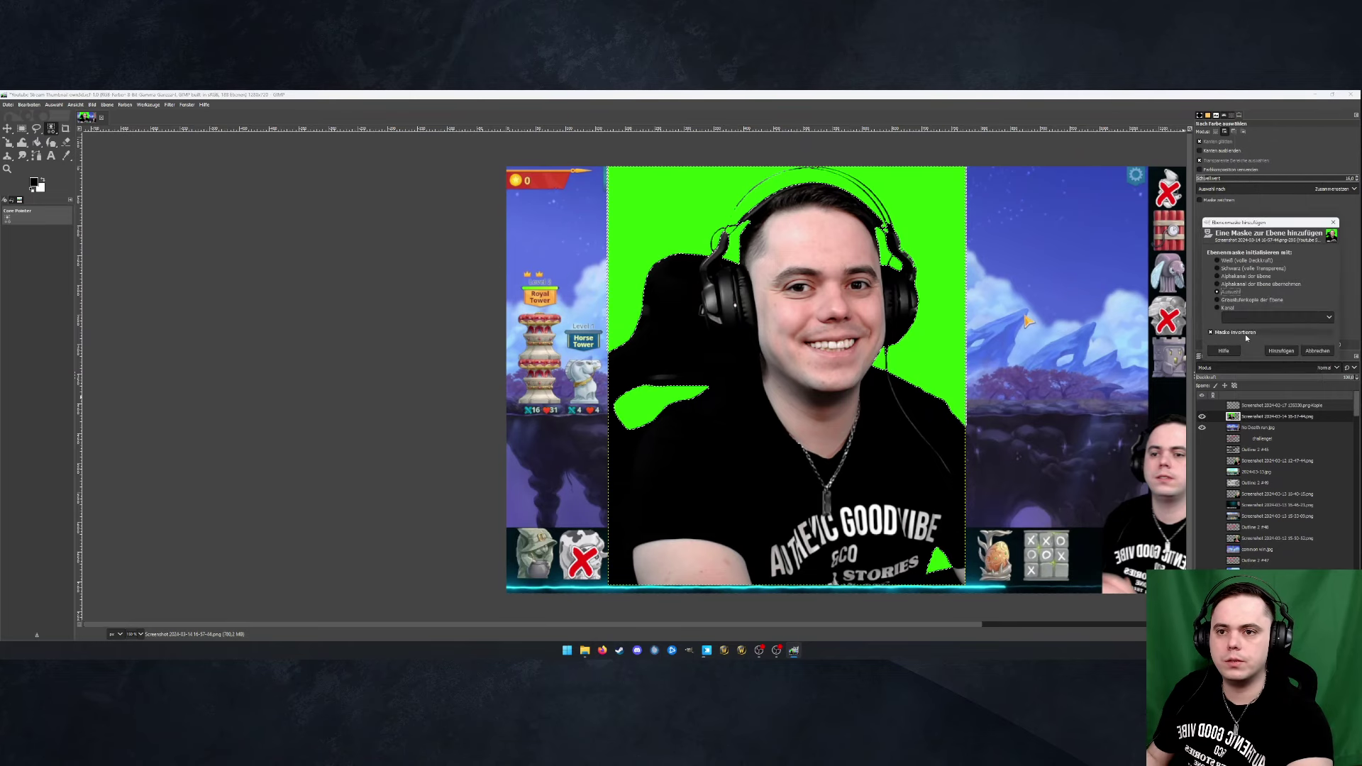
click(1283, 352)
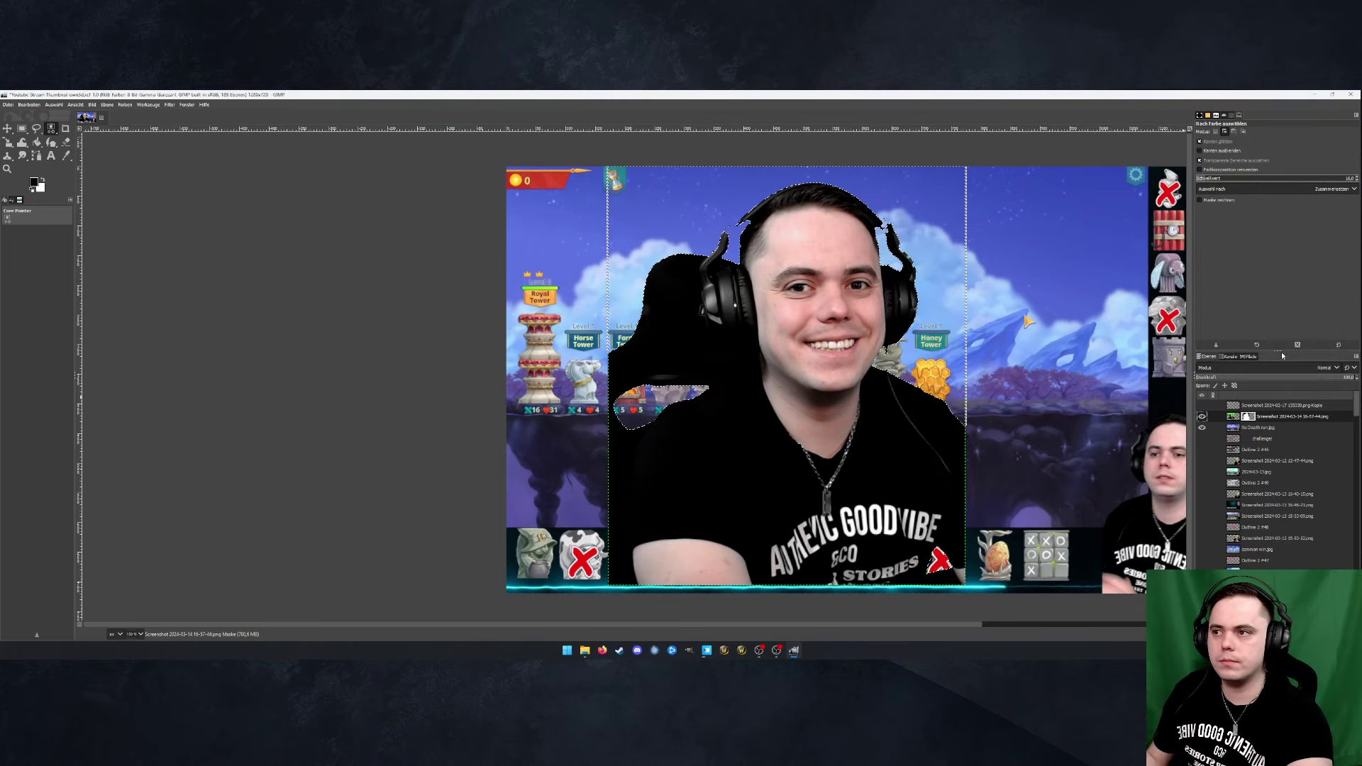
click(54, 104)
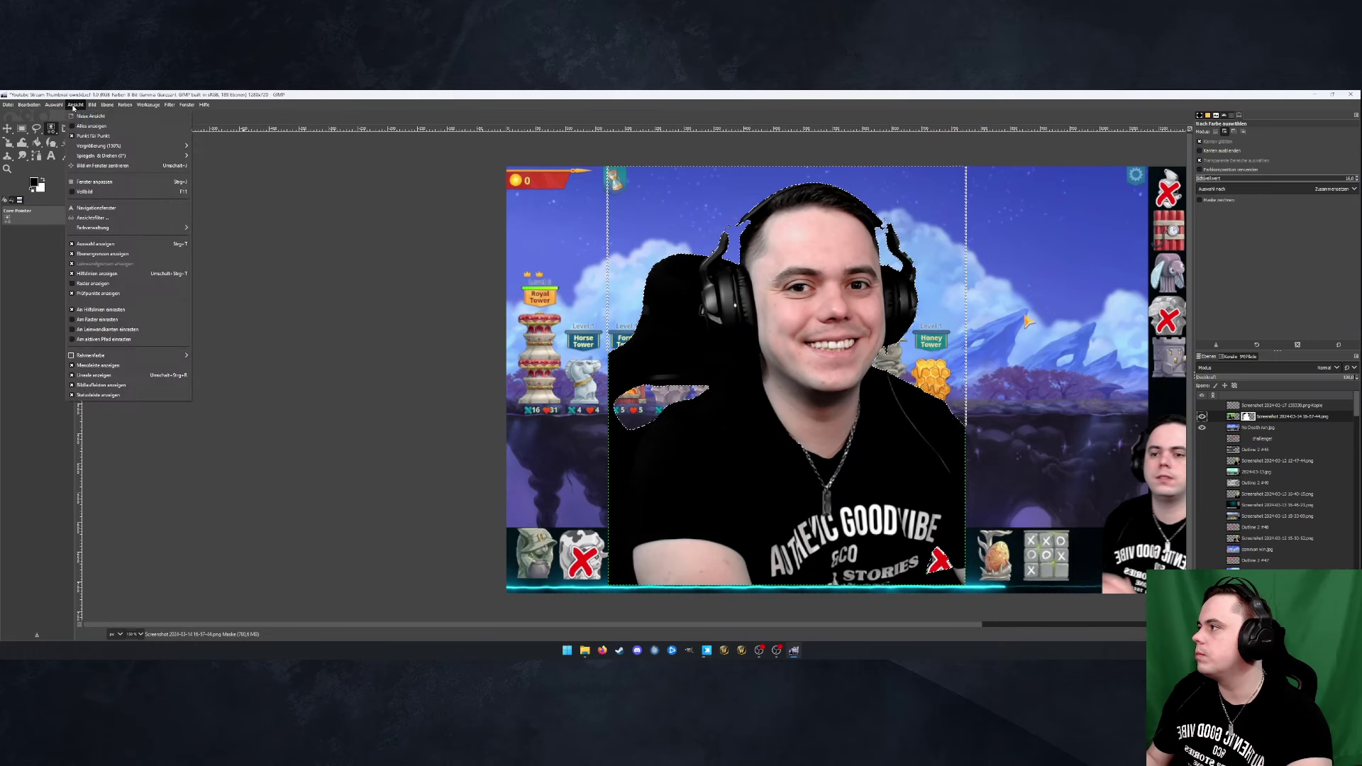
click(59, 118)
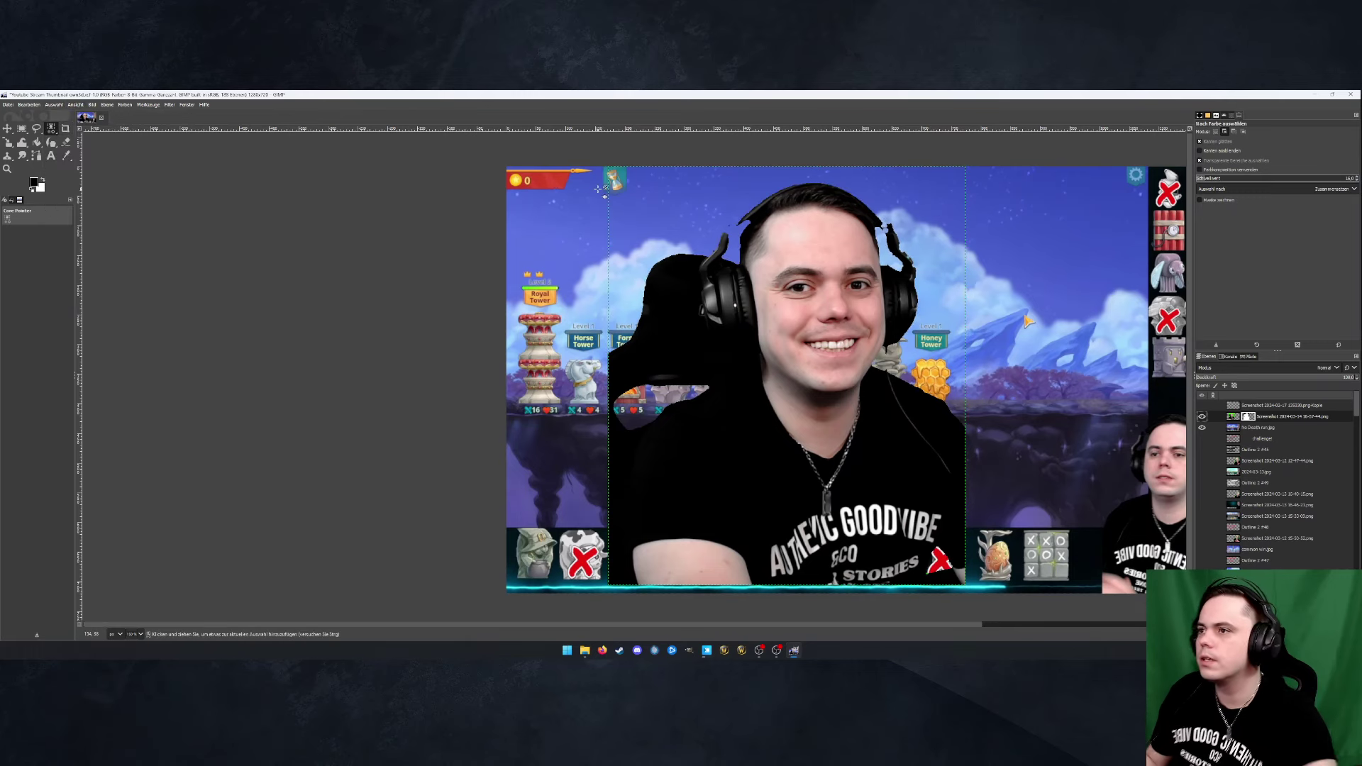
Swap the foreground and background colours, erase the leftover fringe beside the headphones on the layer mask, and apply the mask
click(66, 142)
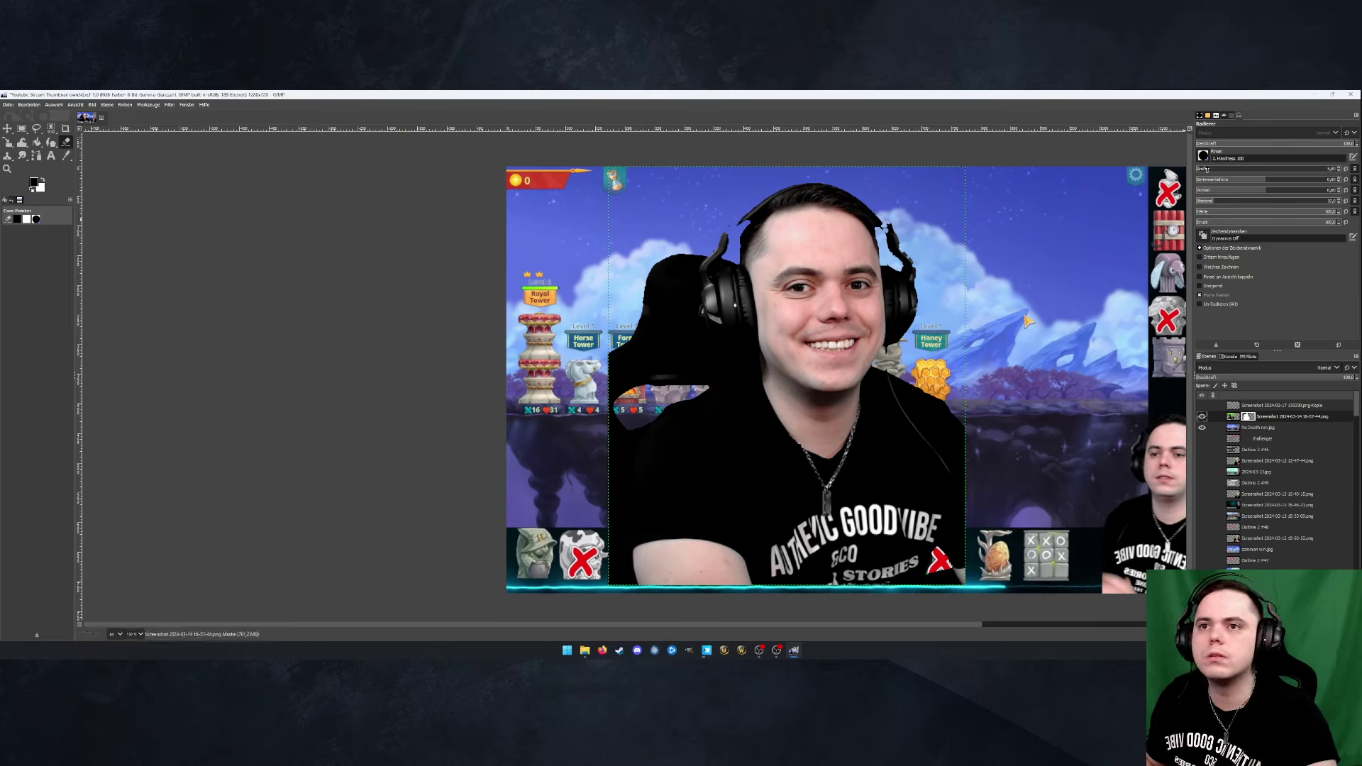
key(bracketright)
click(888, 216)
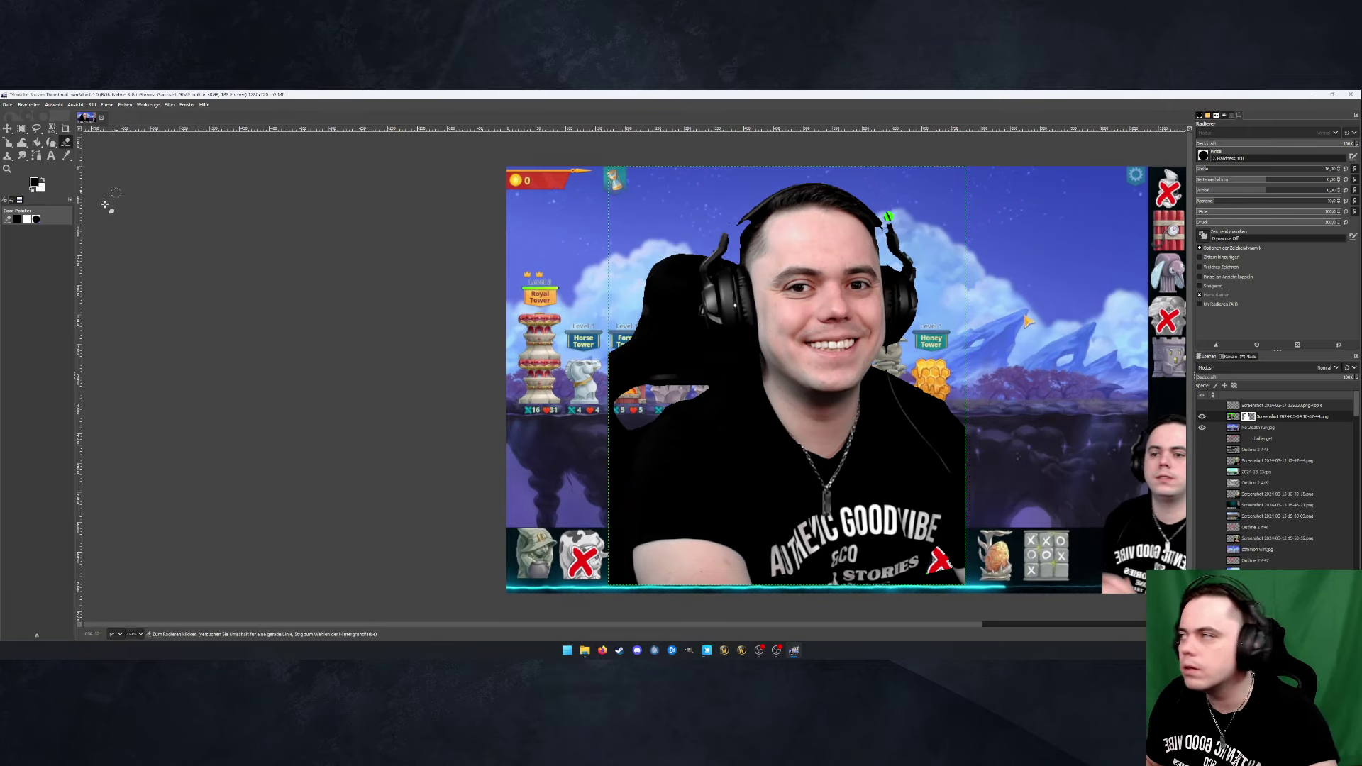
click(42, 180)
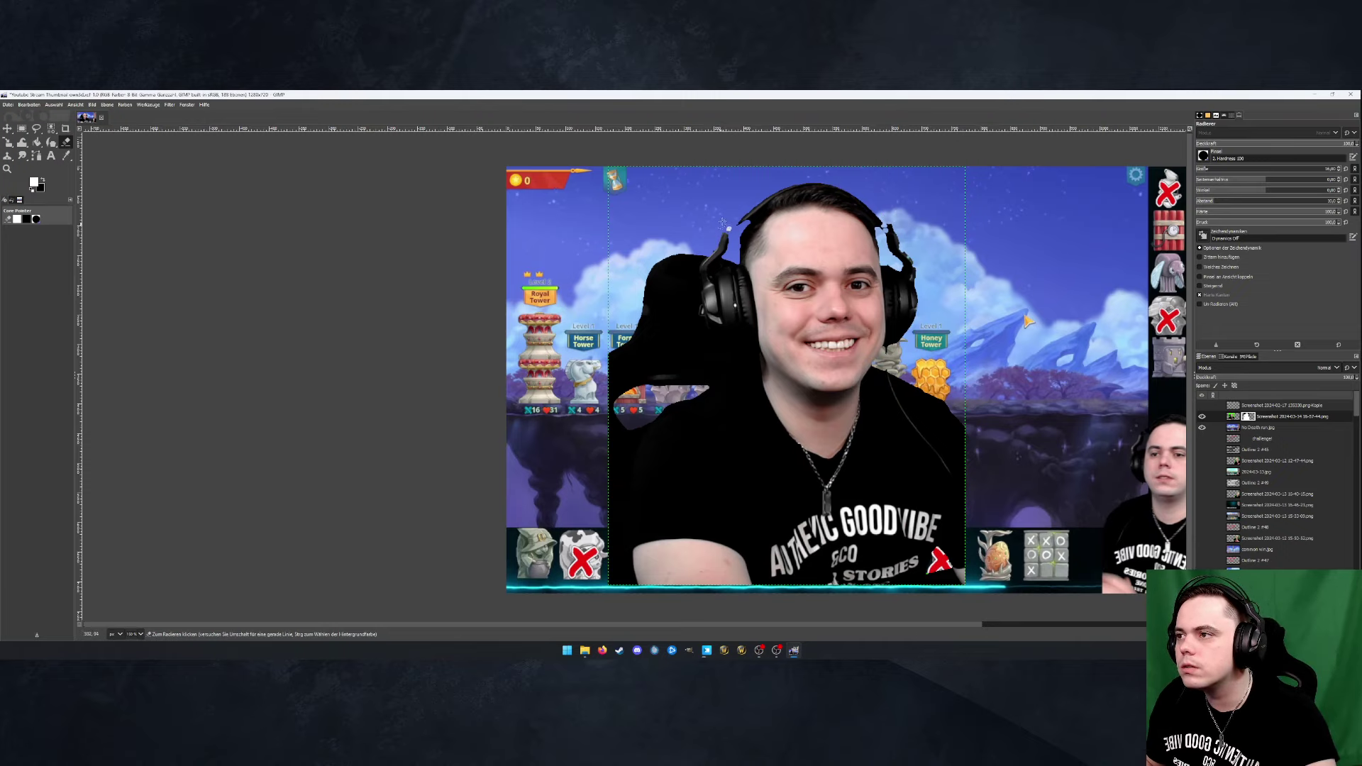
scroll(886, 248, up, 6)
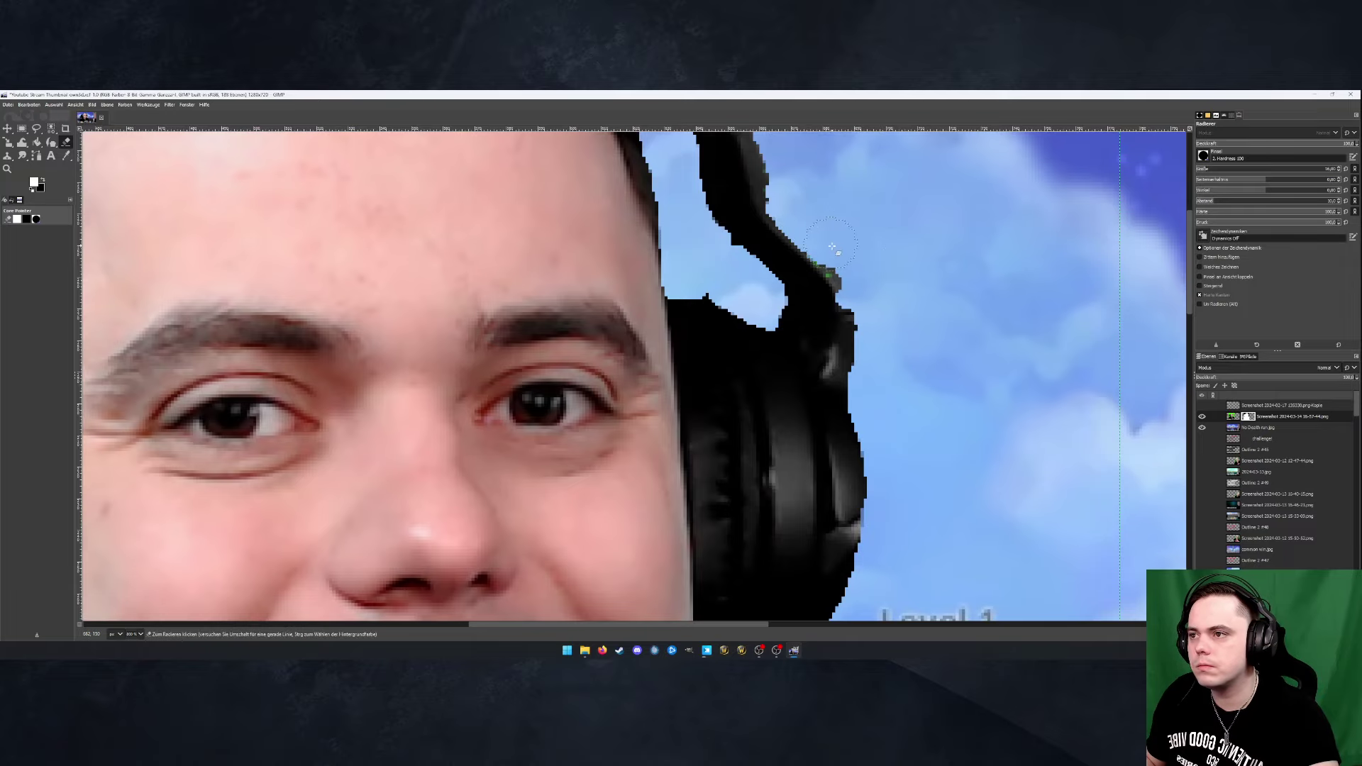
drag(832, 246, 841, 258)
scroll(922, 250, down, 6)
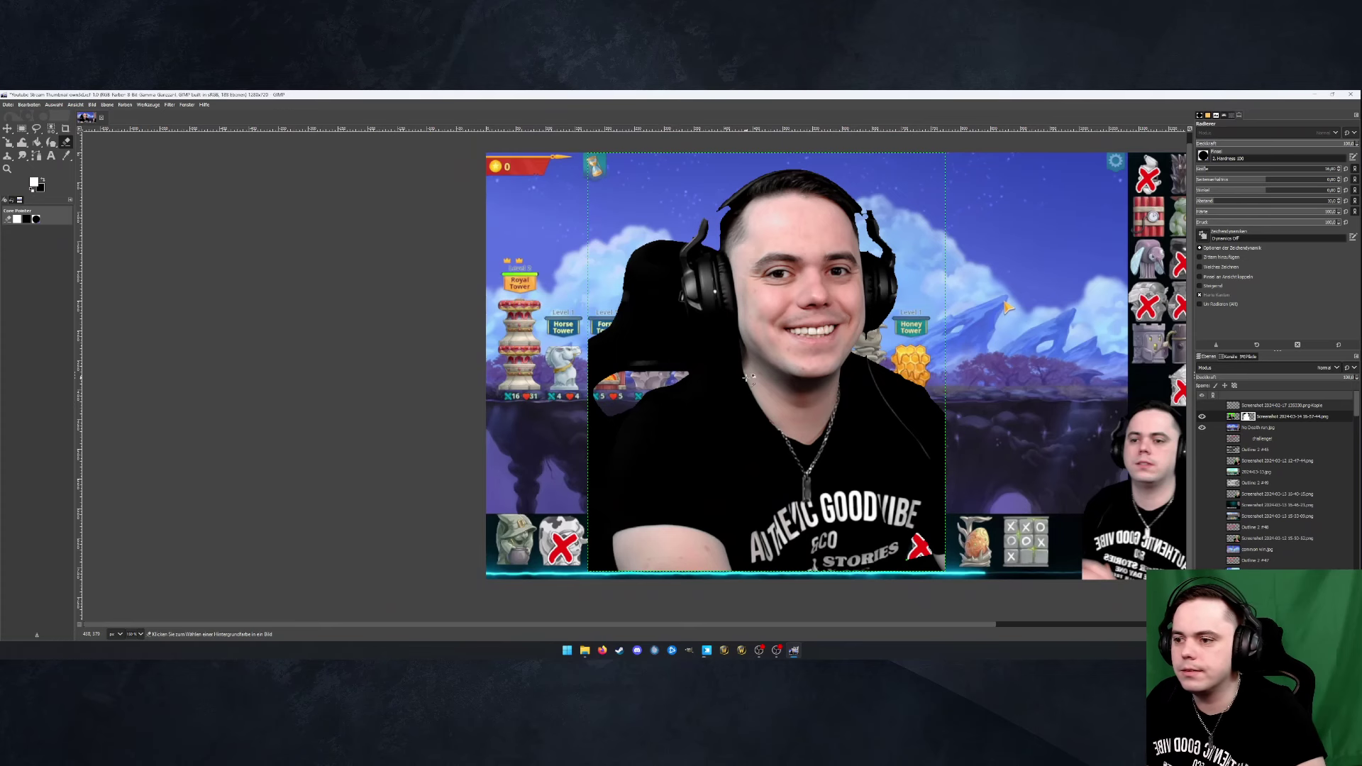
scroll(749, 378, up, 1)
scroll(748, 377, down, 1)
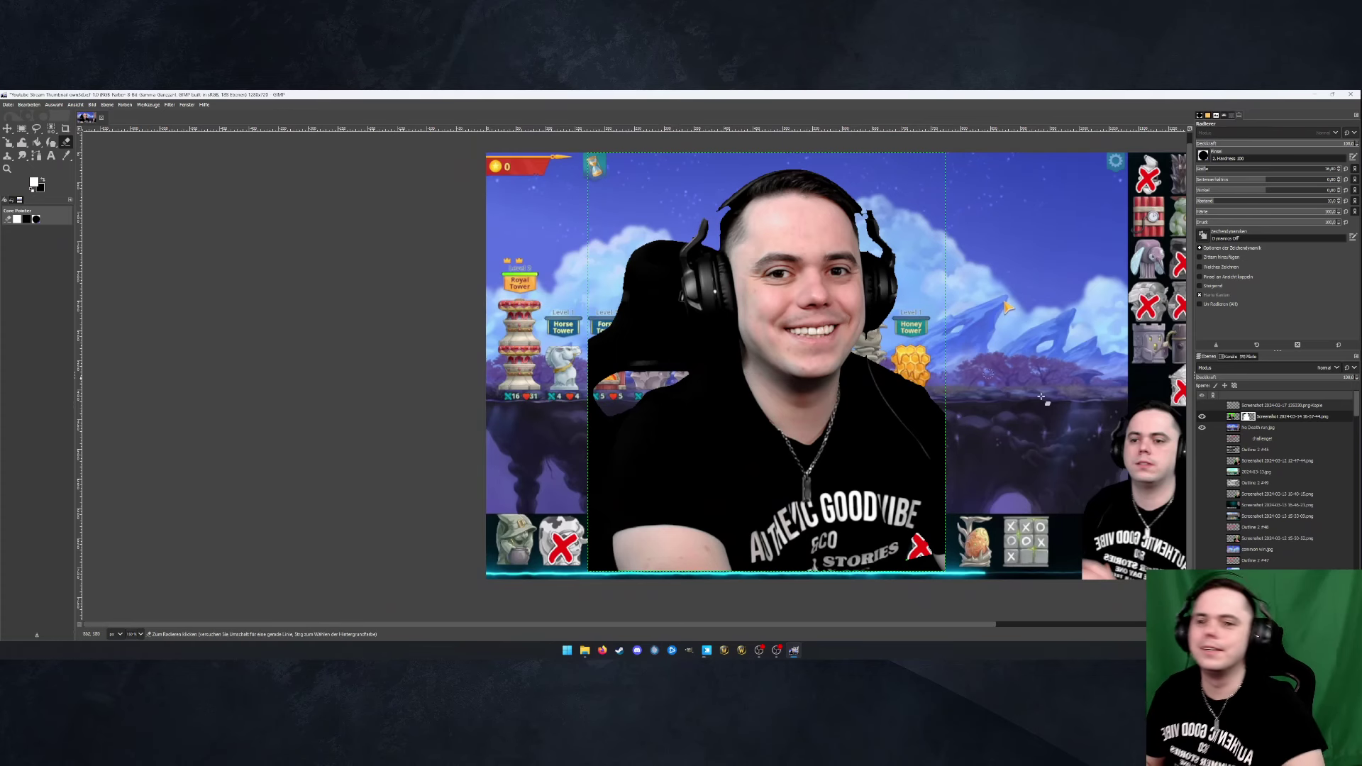
right_click(1238, 416)
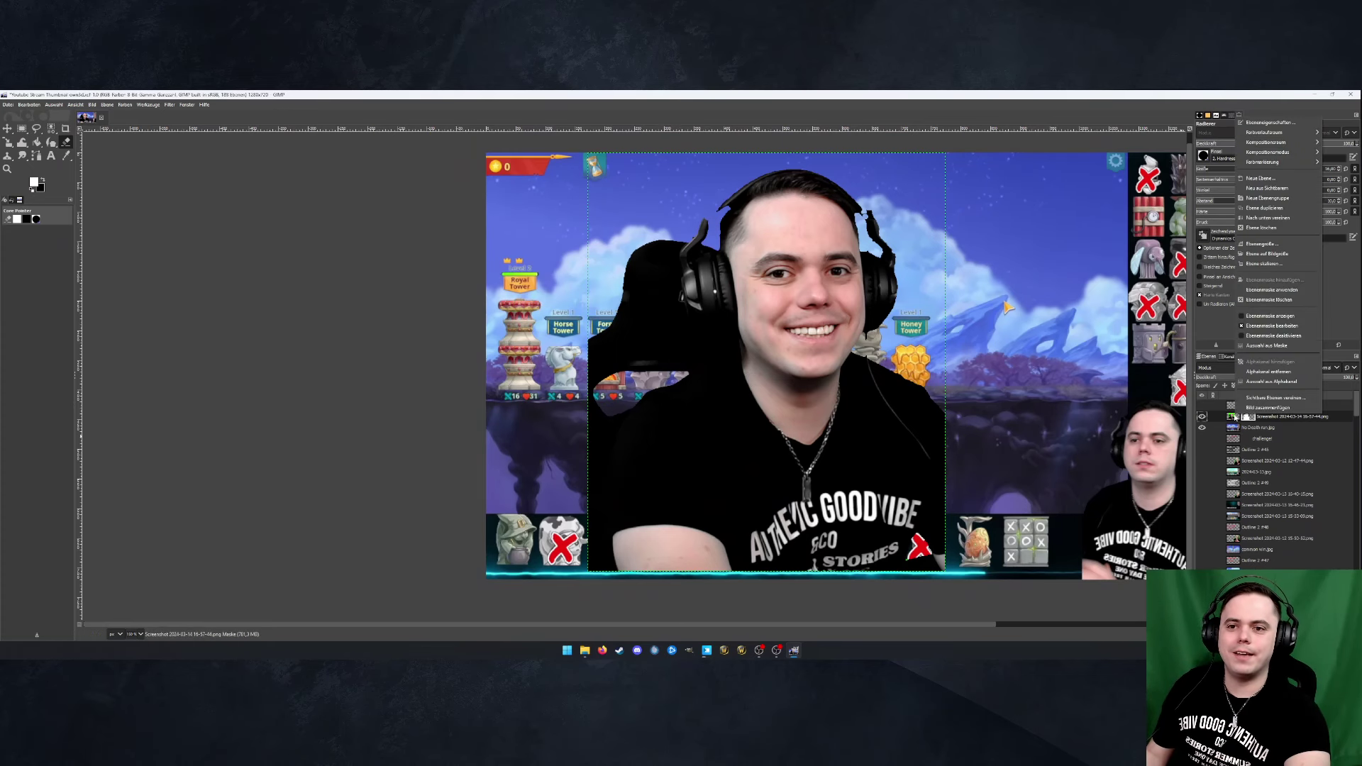
click(1271, 290)
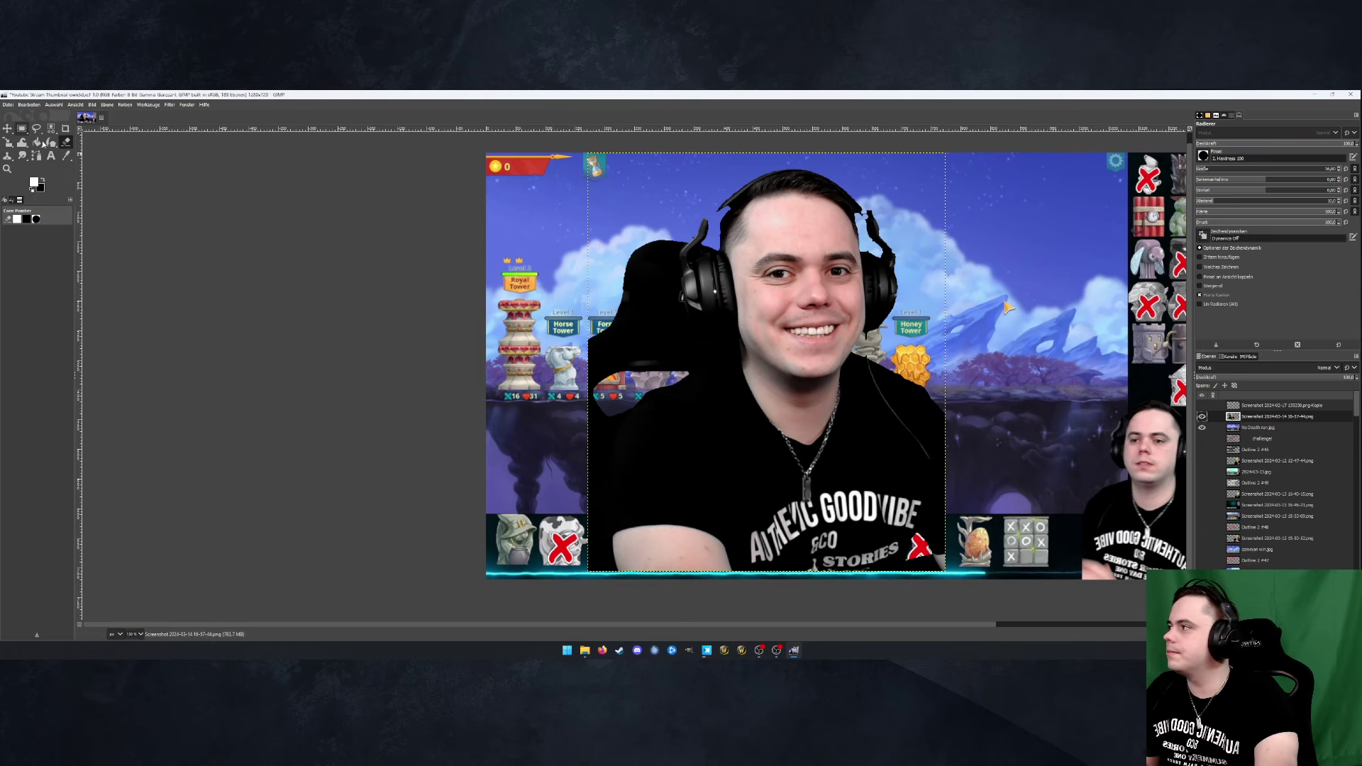
Mirror the cut-out person layer horizontally and move it into the lower-right corner of the canvas
scroll(953, 318, down, 1)
key(m)
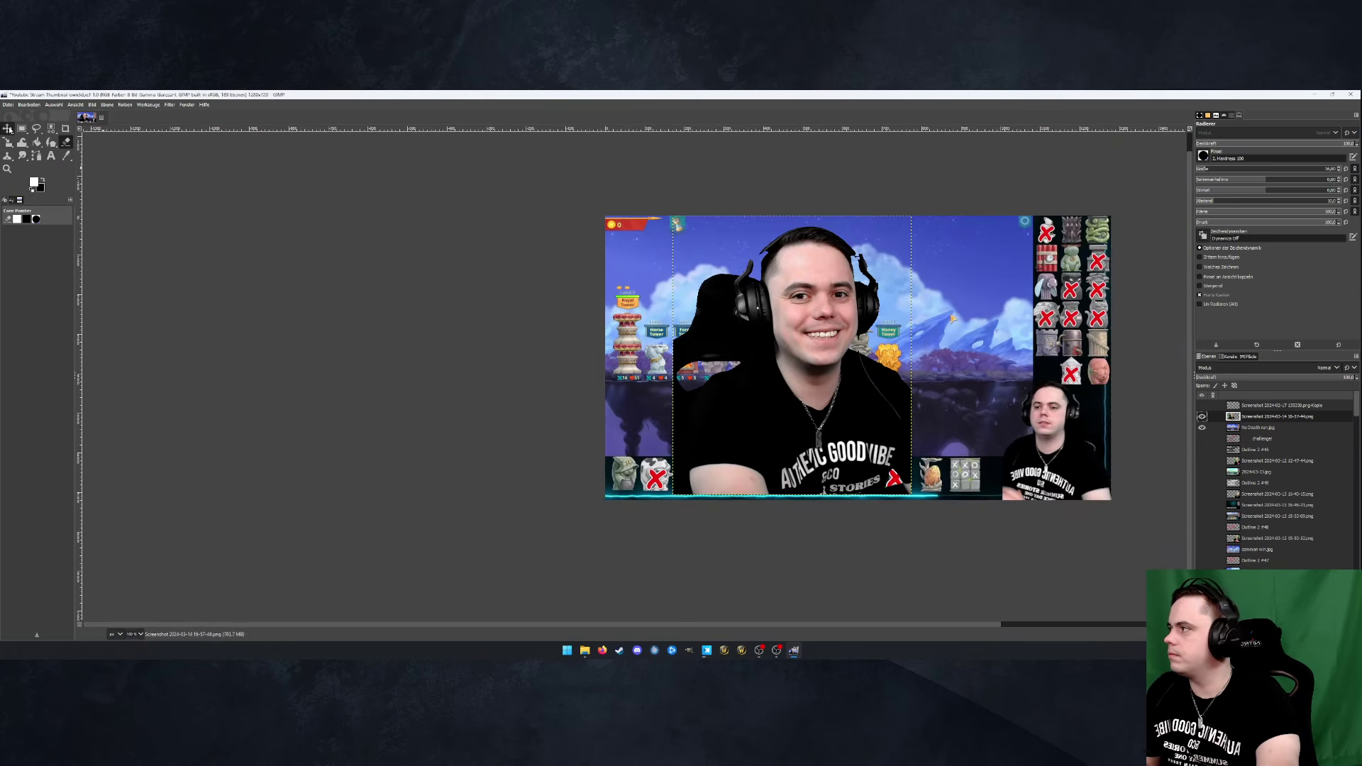
drag(821, 439, 1013, 452)
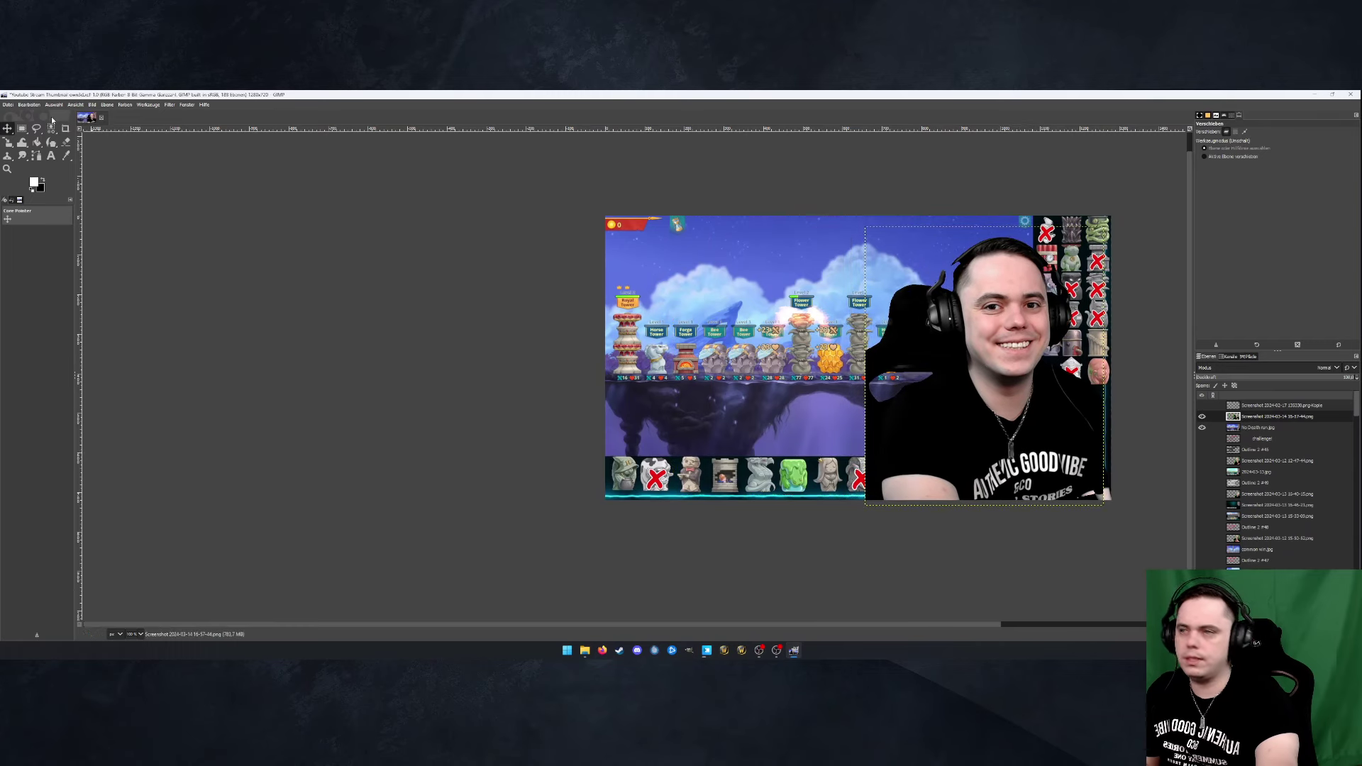
click(103, 105)
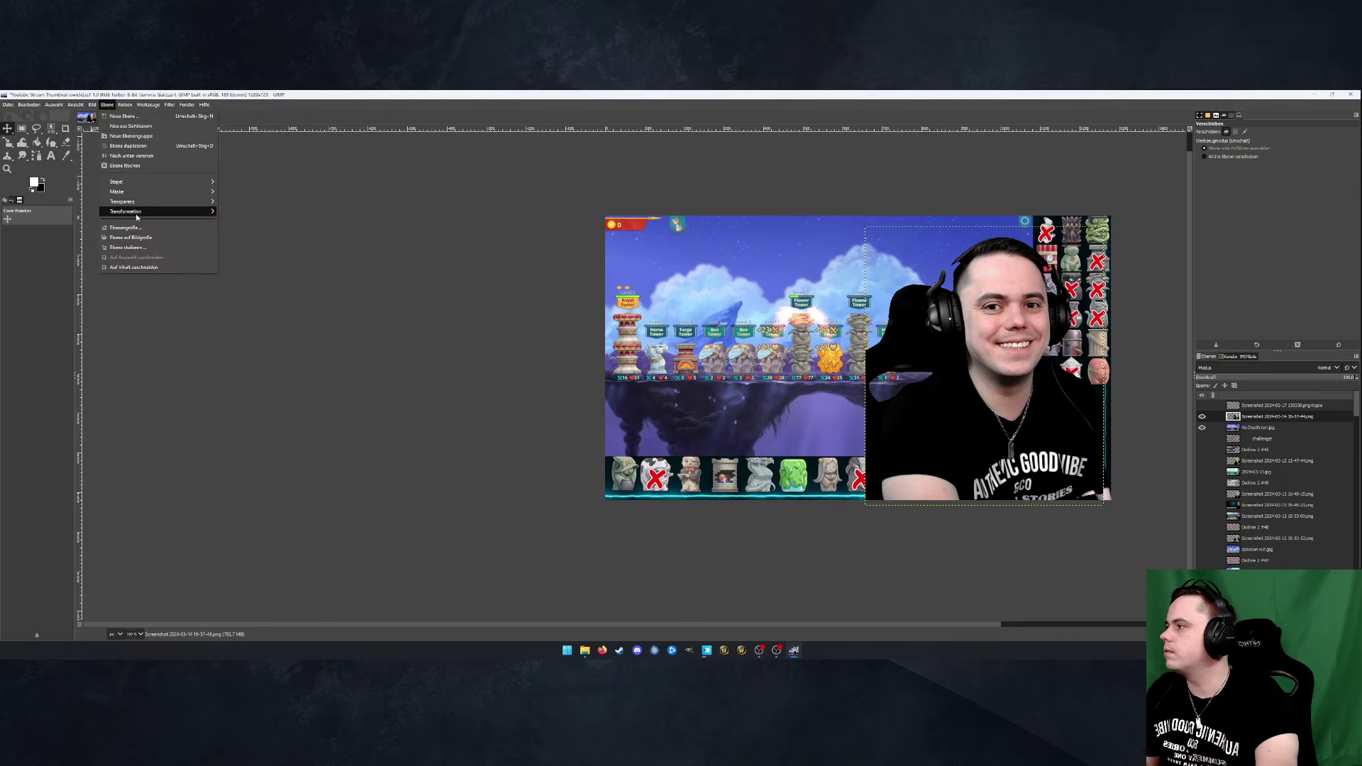
mouse_move(139, 212)
click(245, 212)
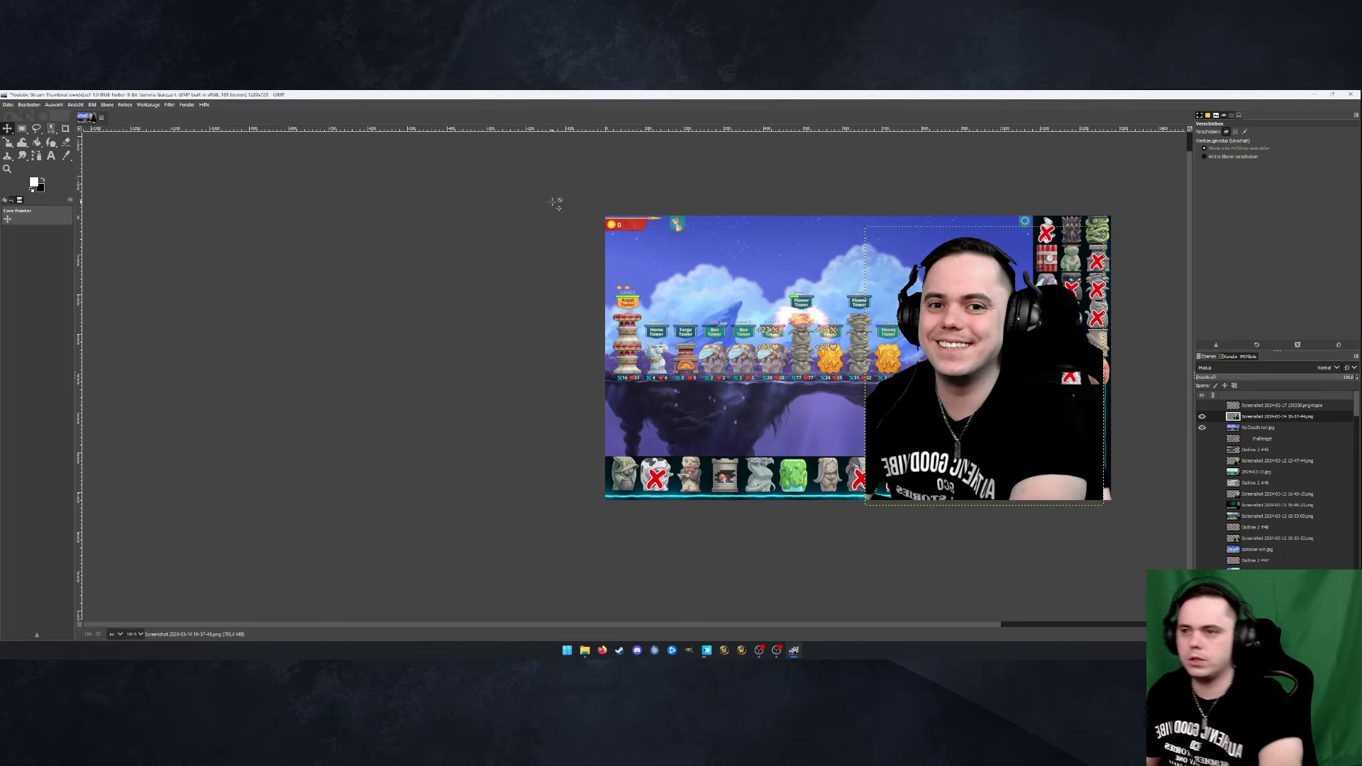
drag(955, 414, 972, 417)
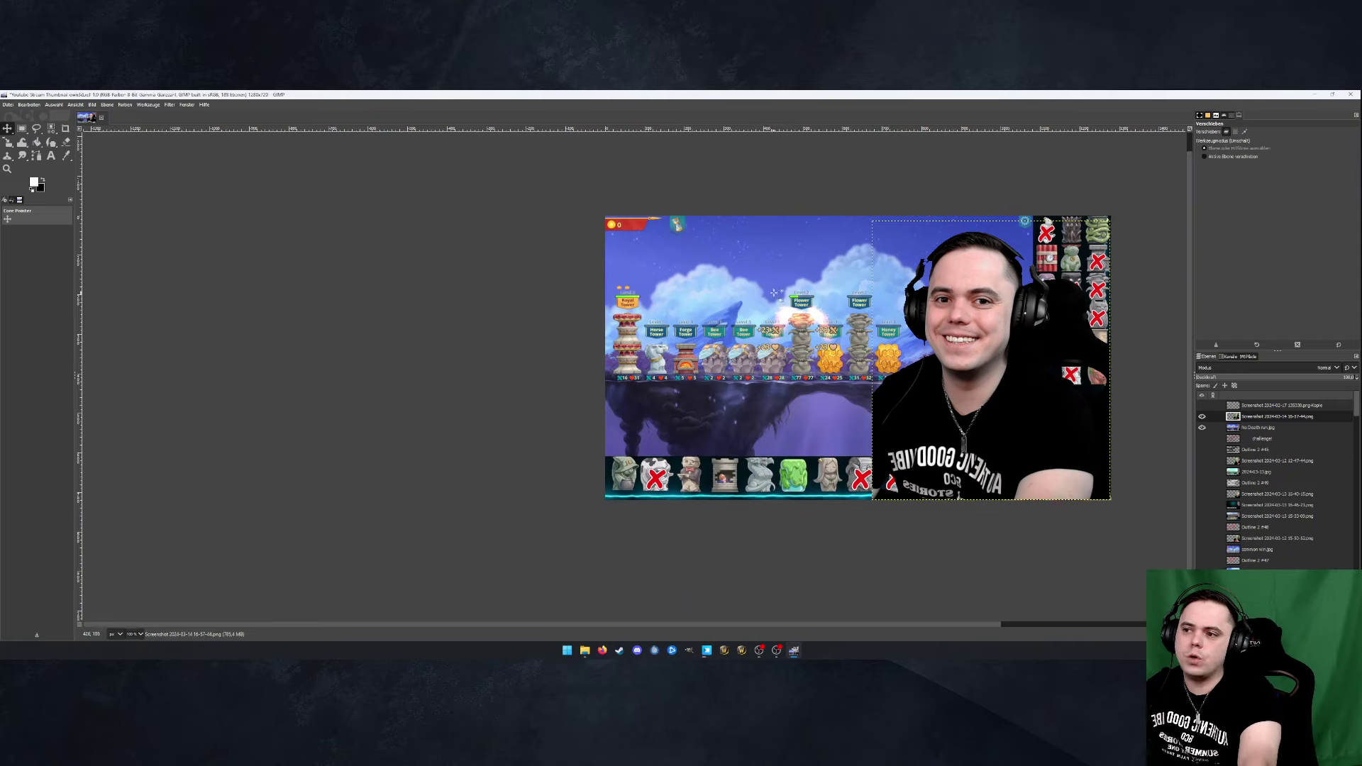
Scale the person layer down to about 450 × 530 px, keeping it in the lower-right corner of the canvas
click(8, 141)
click(977, 369)
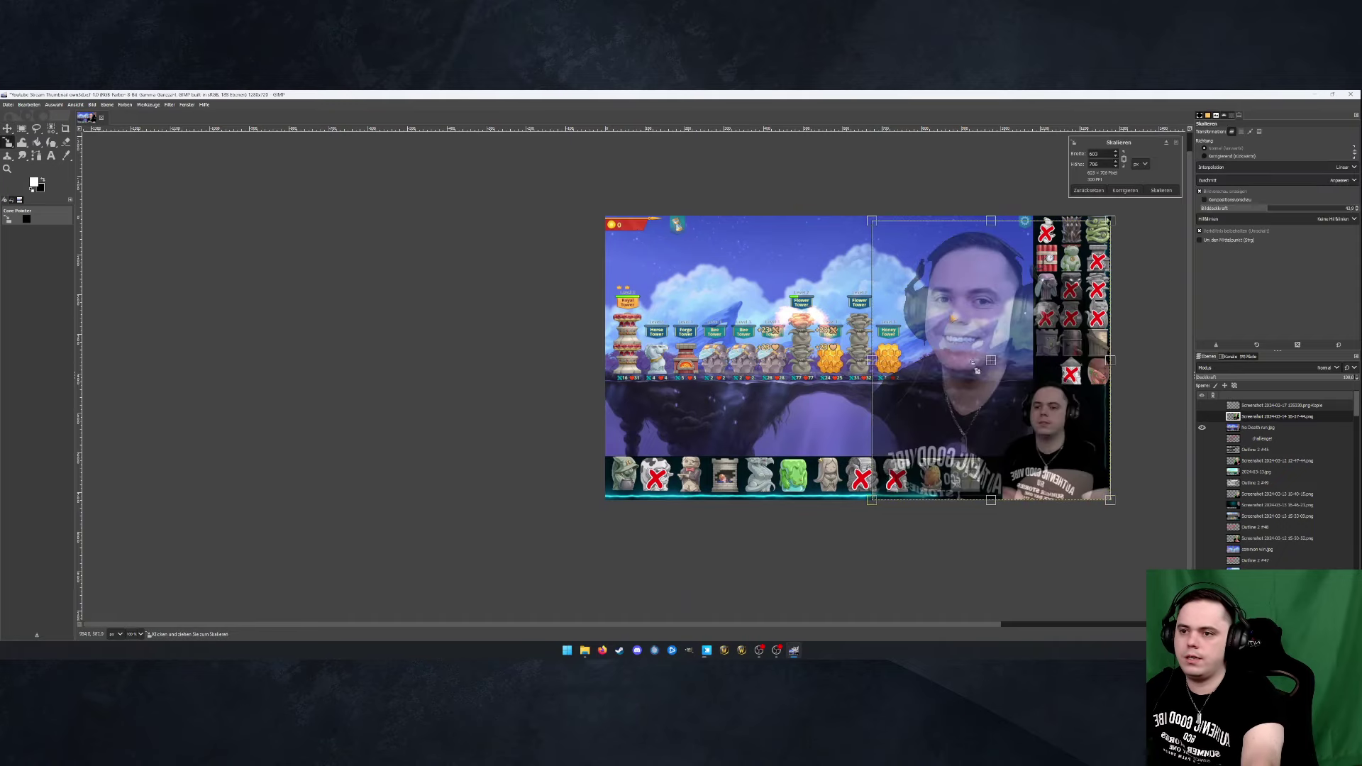
drag(873, 223, 908, 317)
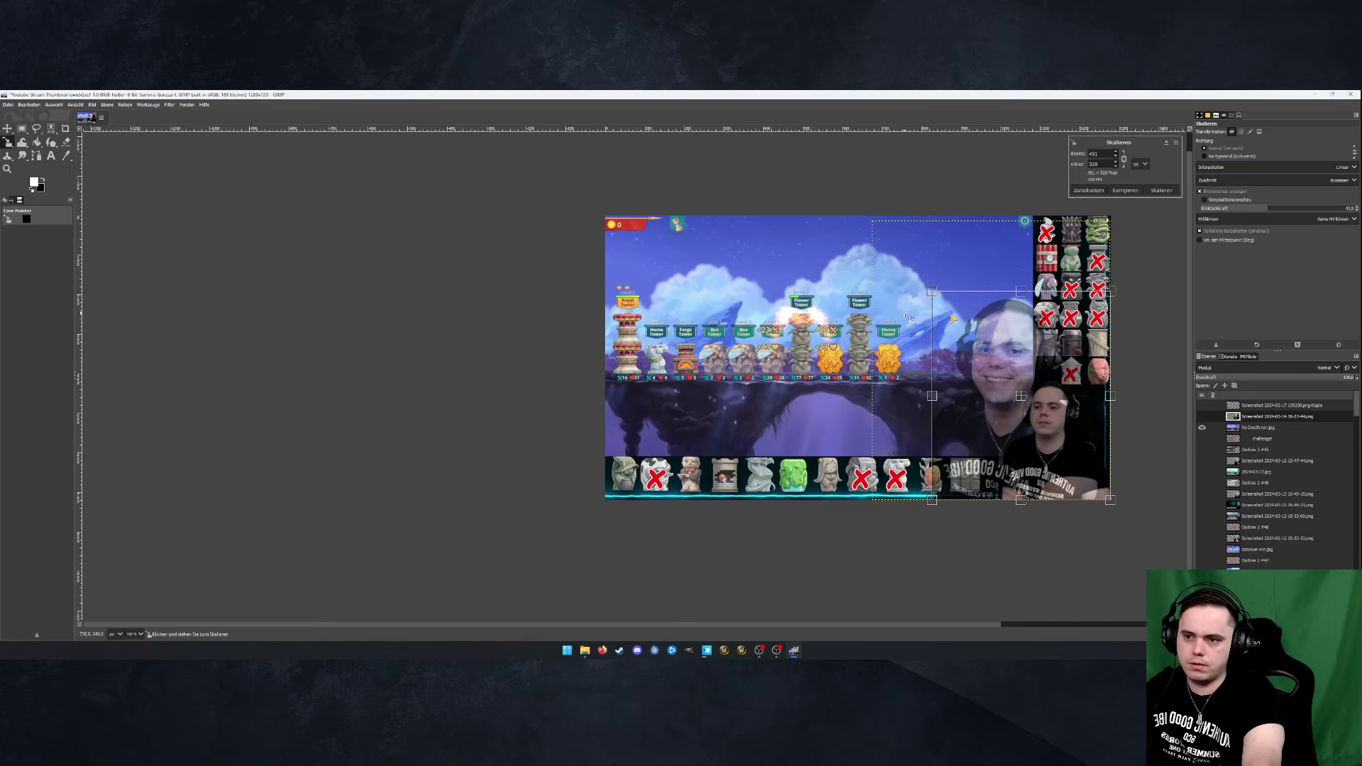
click(1160, 190)
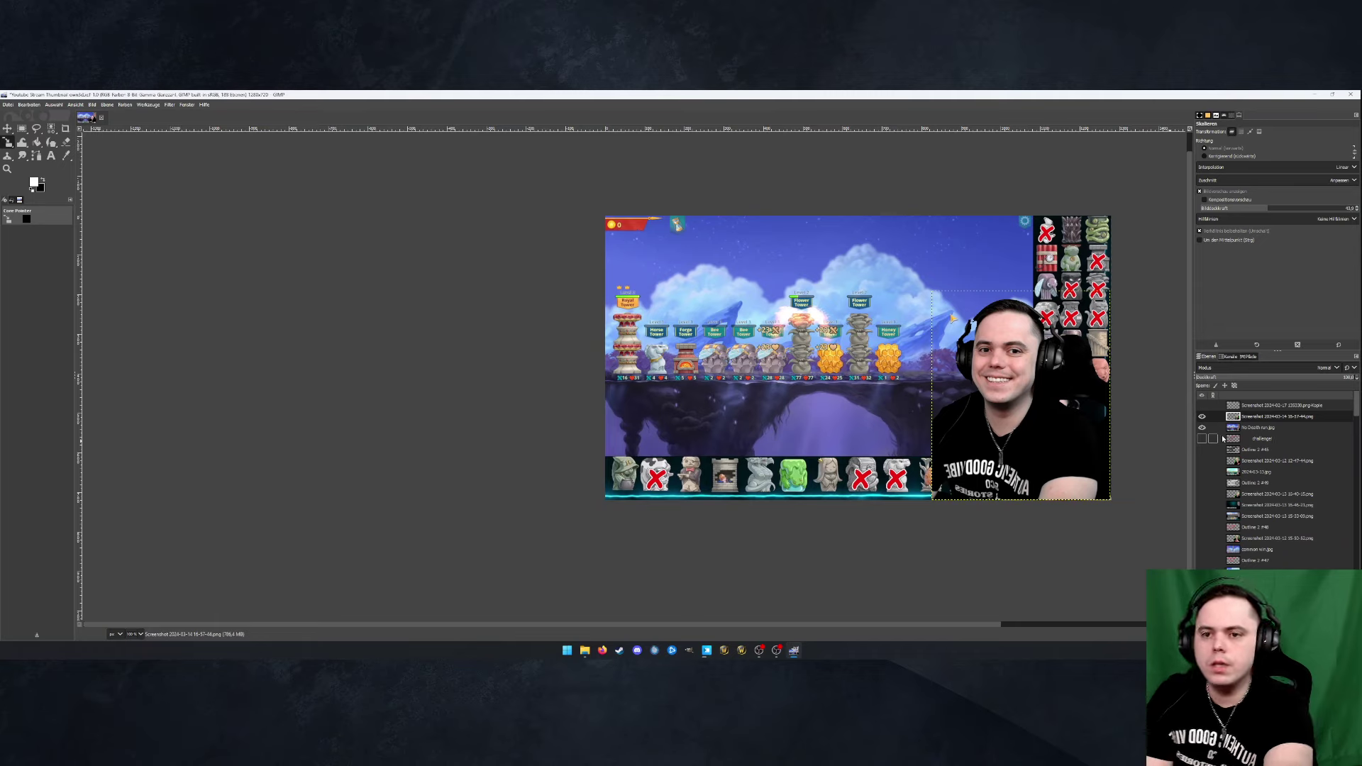
Duplicate the No Death run layer and hide the person layer
key(Page_Down)
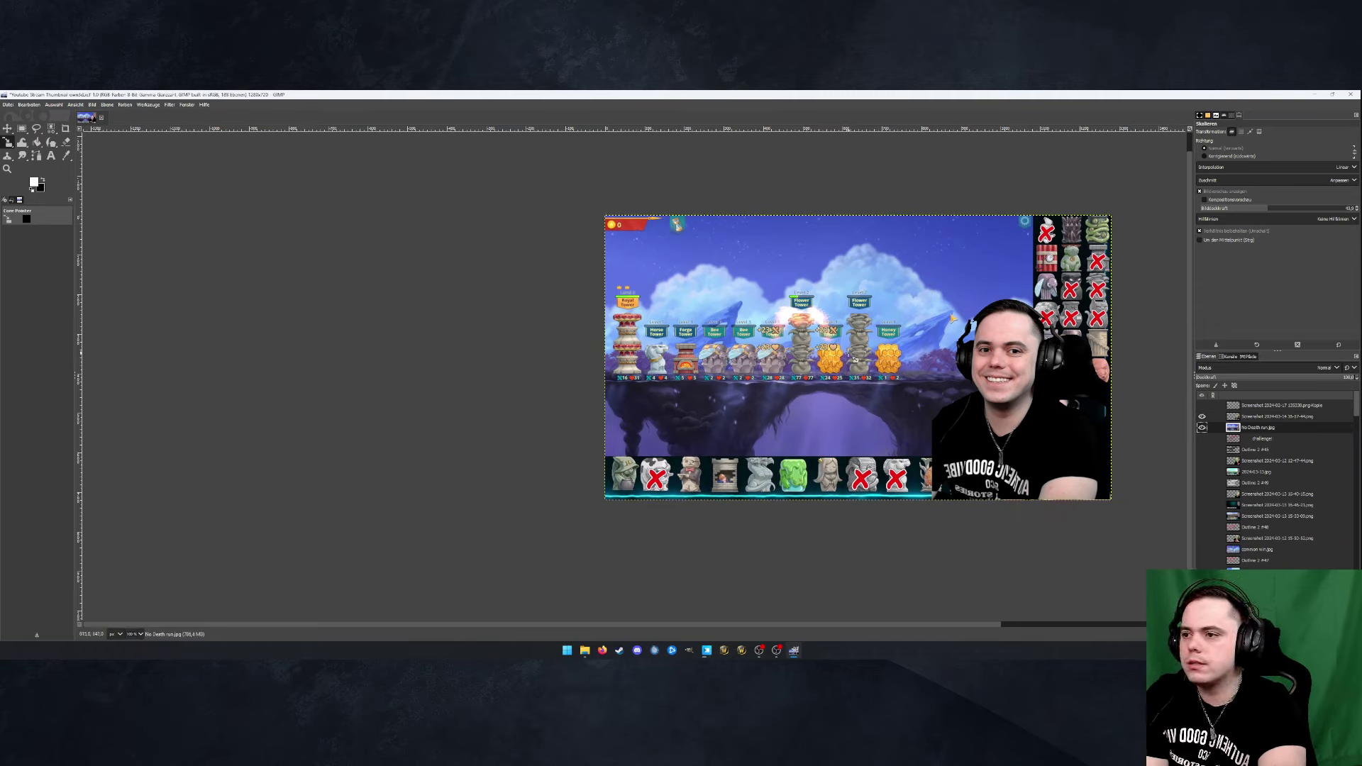
right_click(1237, 429)
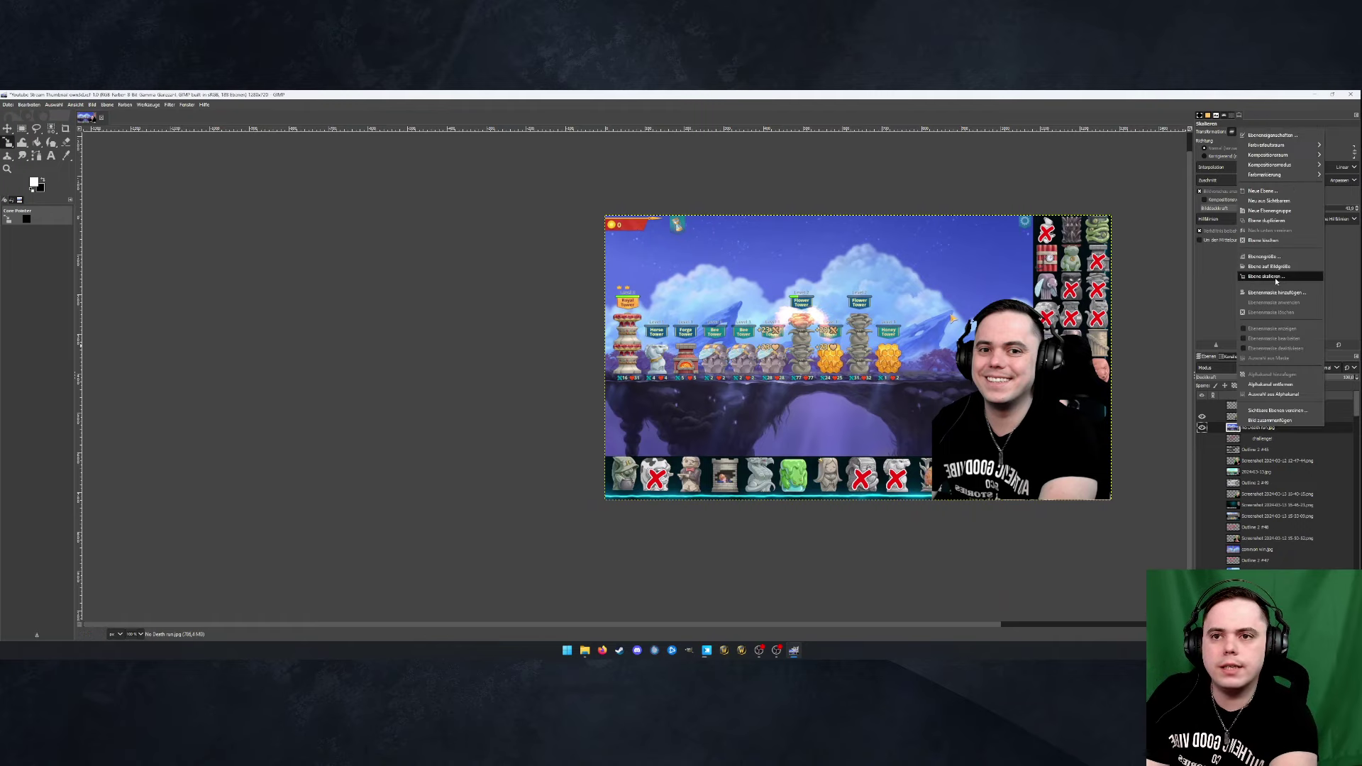
click(1268, 221)
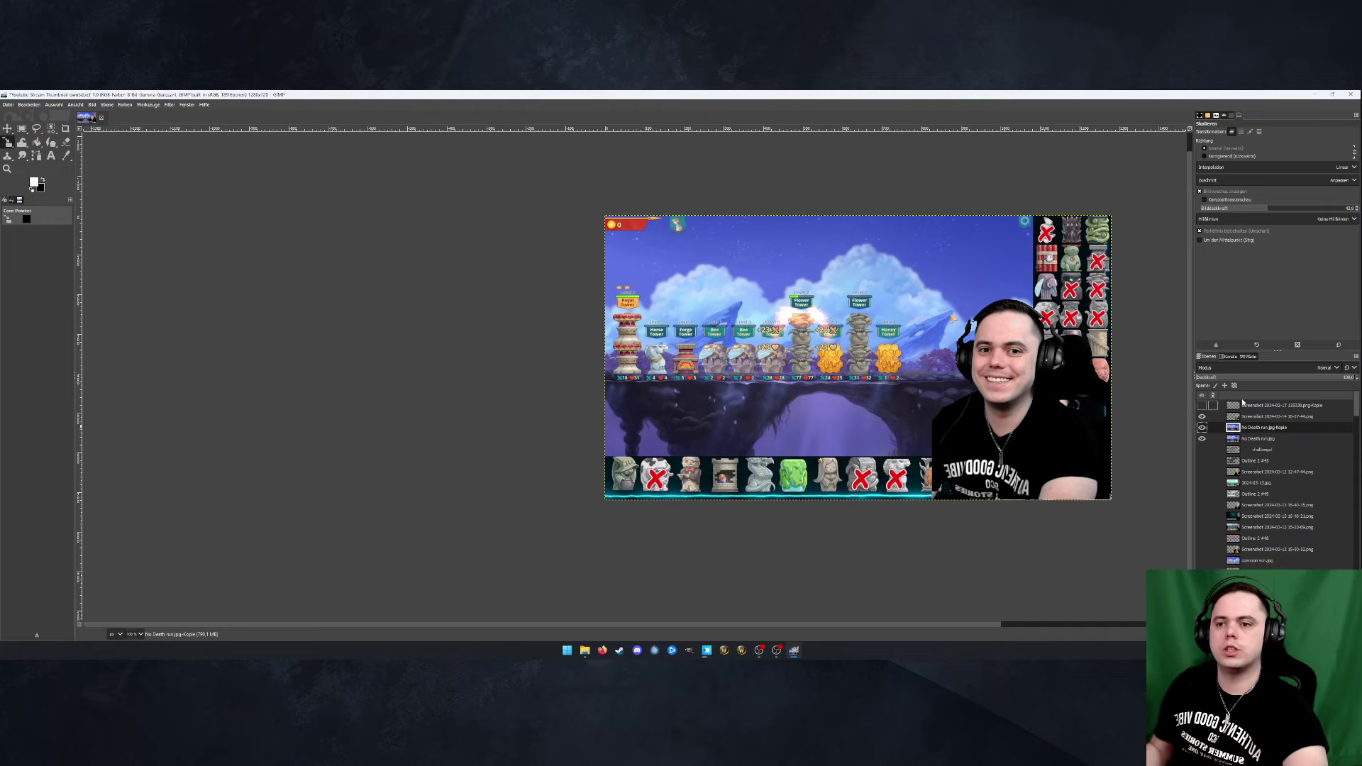
click(1202, 416)
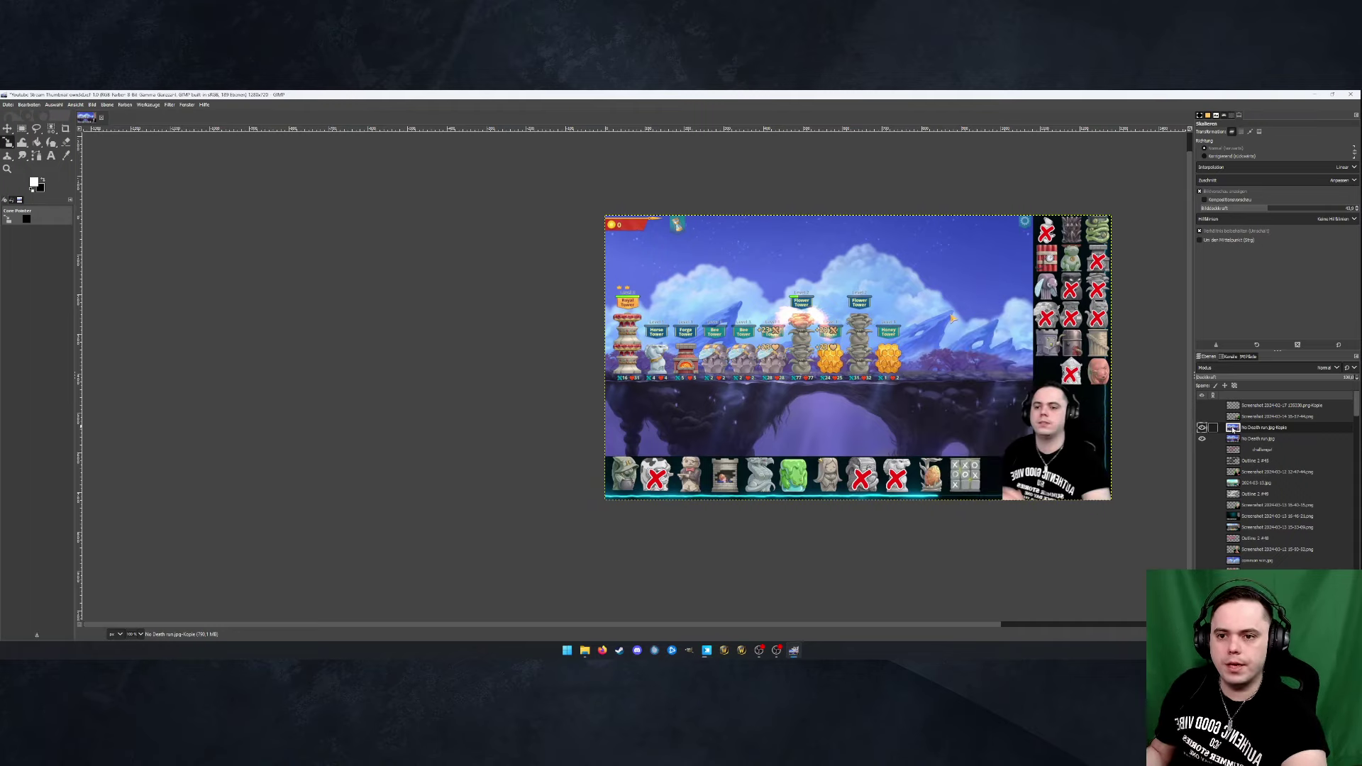
Try to crop the duplicated No Death run layer to the gameplay area, about 1090 × 610 px
click(65, 130)
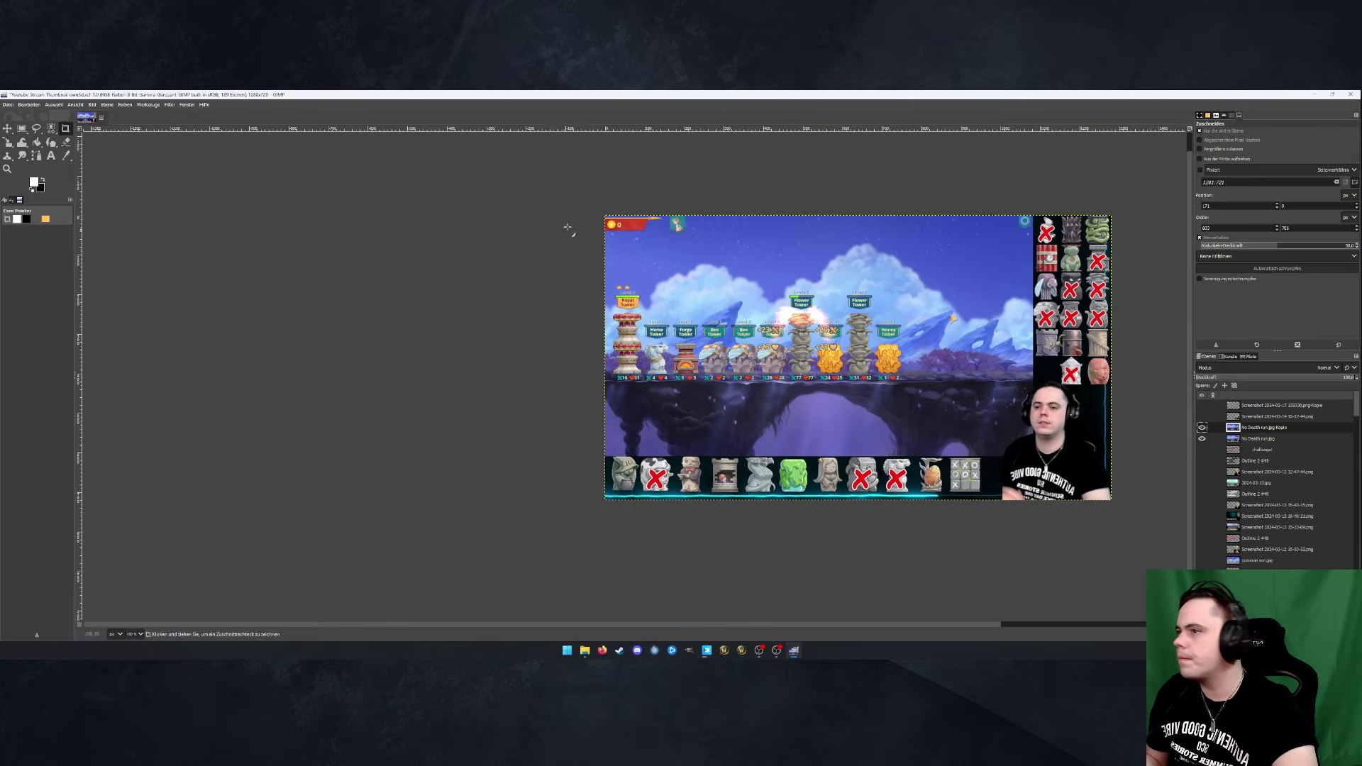
drag(603, 215, 1034, 458)
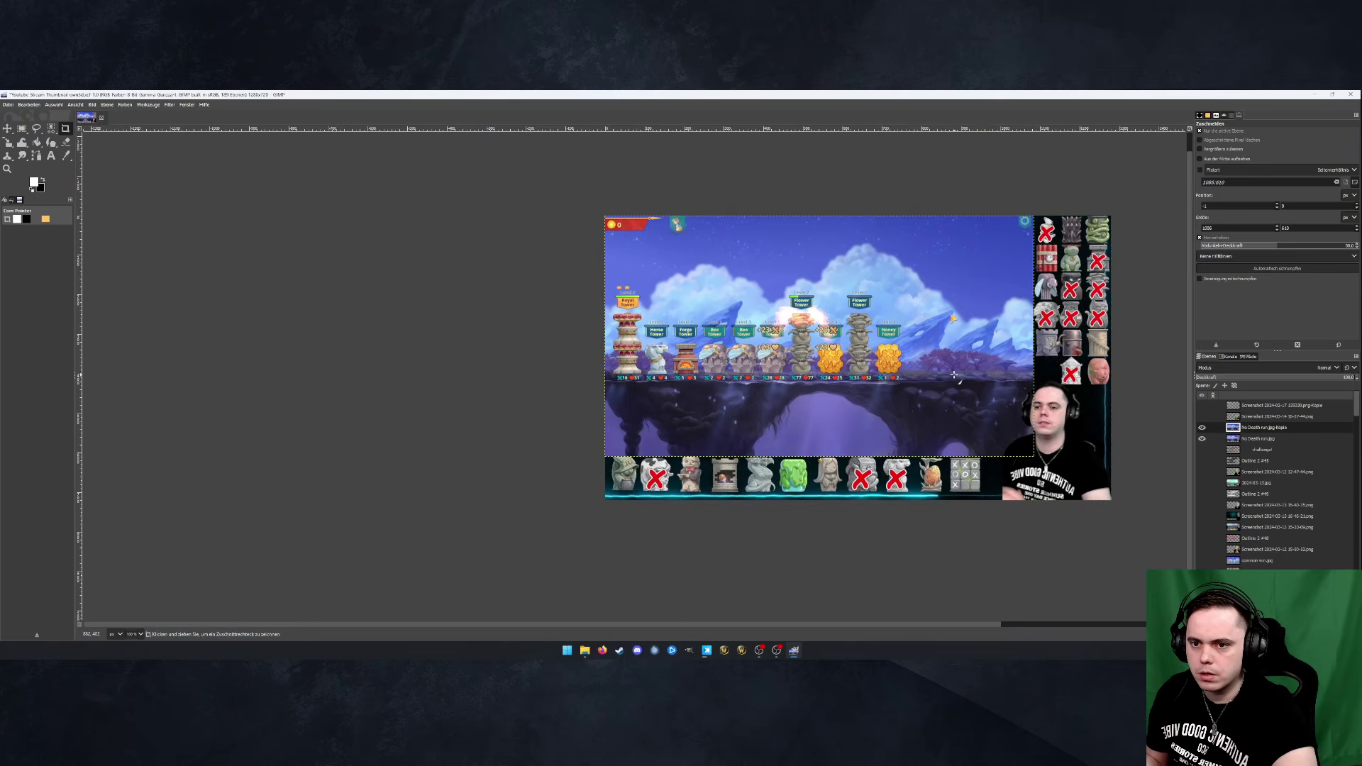
click(1198, 419)
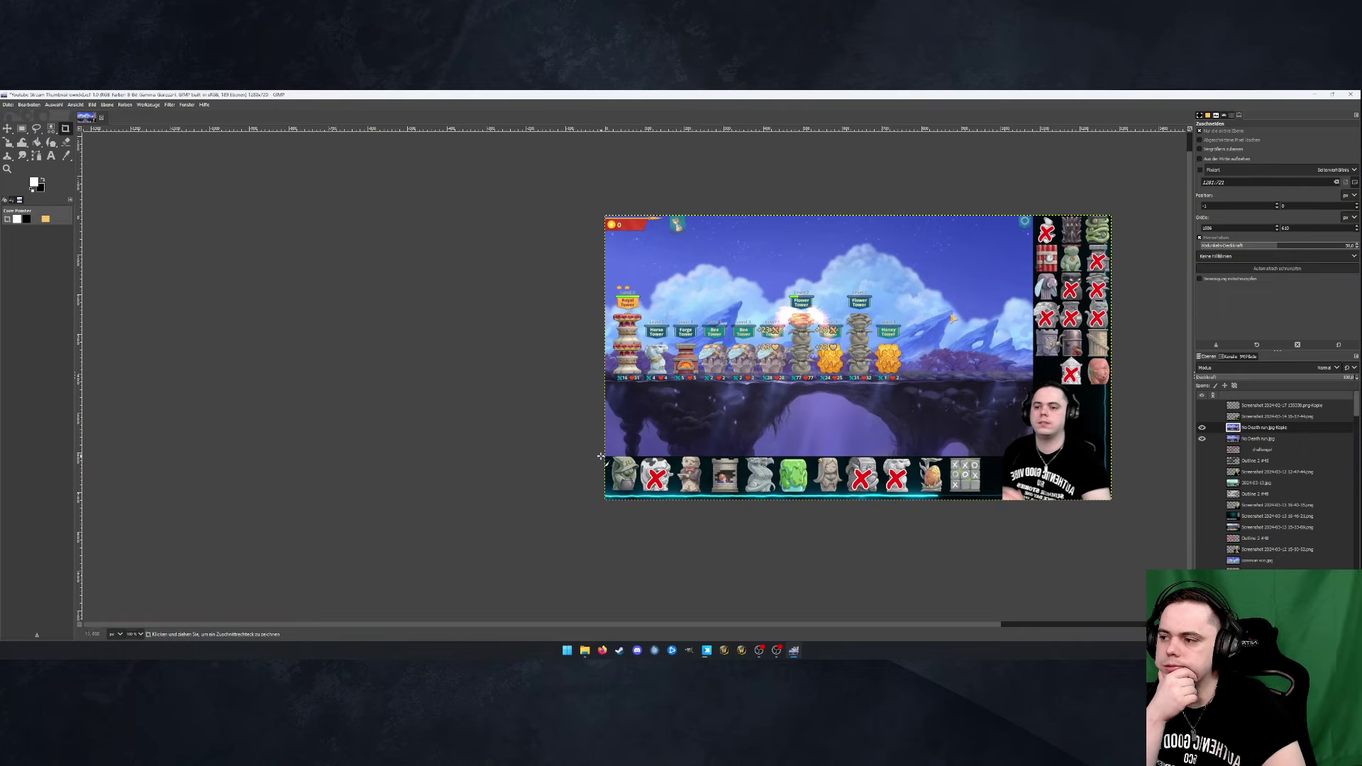
Crop the duplicated No Death run layer to the strip of towers along the canvas's lower edge, about 1280 × 112 px
drag(602, 456, 1123, 509)
key(Return)
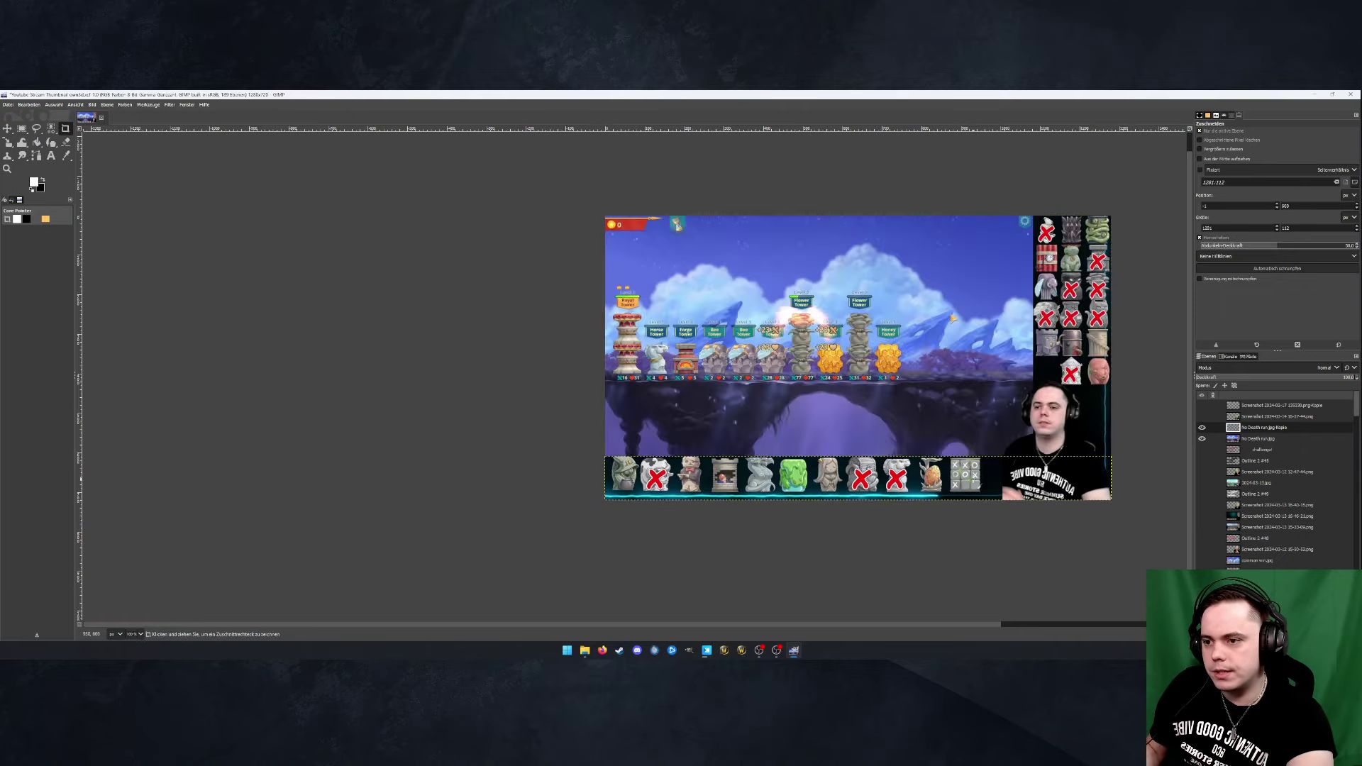
Duplicate the original No Death run layer again and crop the copy to the tower column along the canvas's right edge, about 197 × 721 px
click(1255, 439)
right_click(1239, 438)
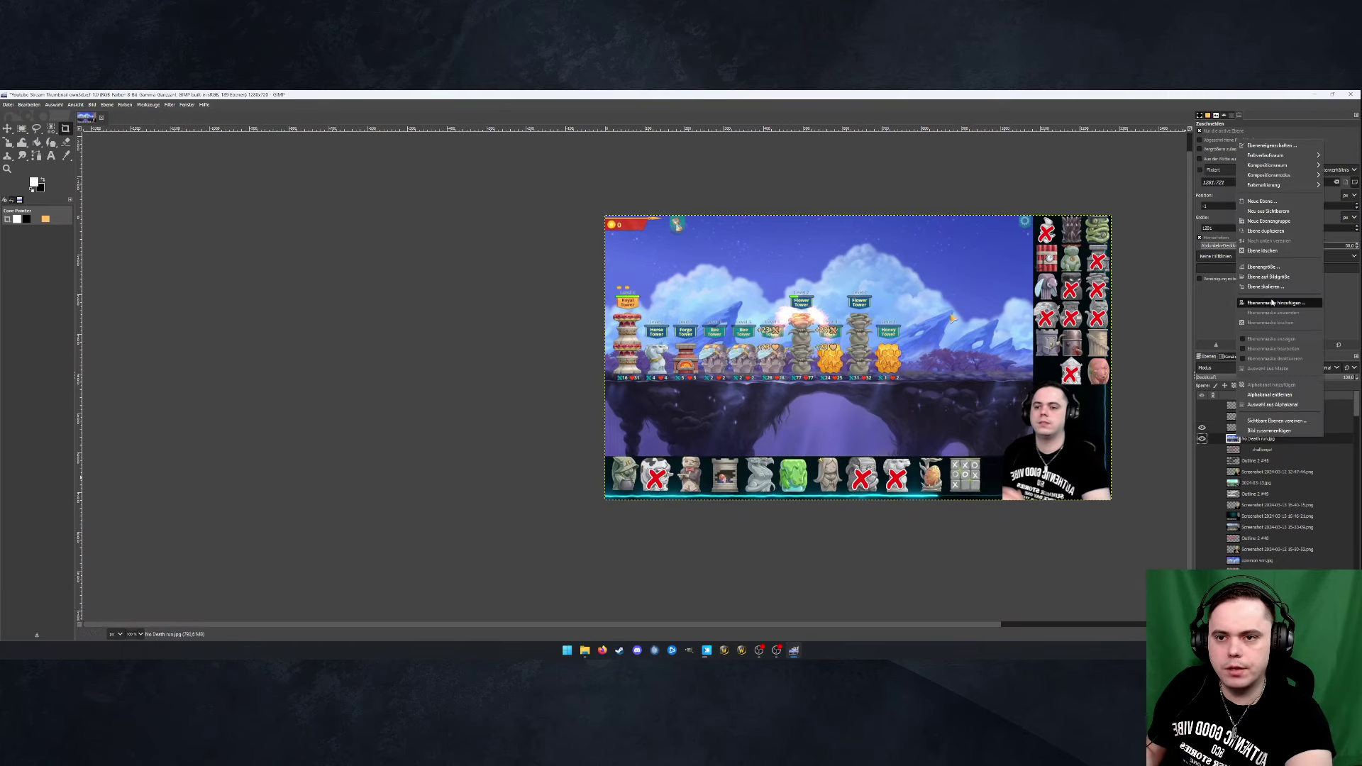
click(1265, 230)
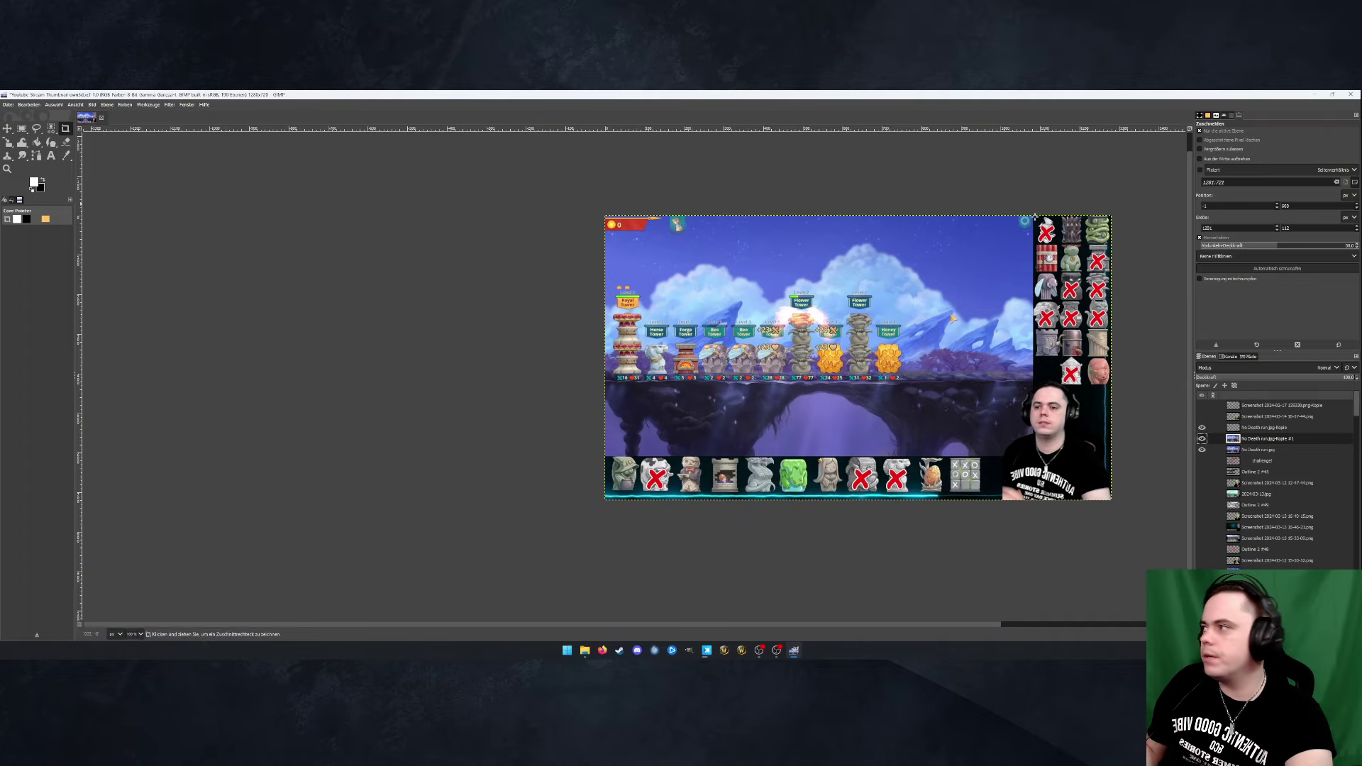
drag(1034, 214, 1129, 512)
click(1091, 403)
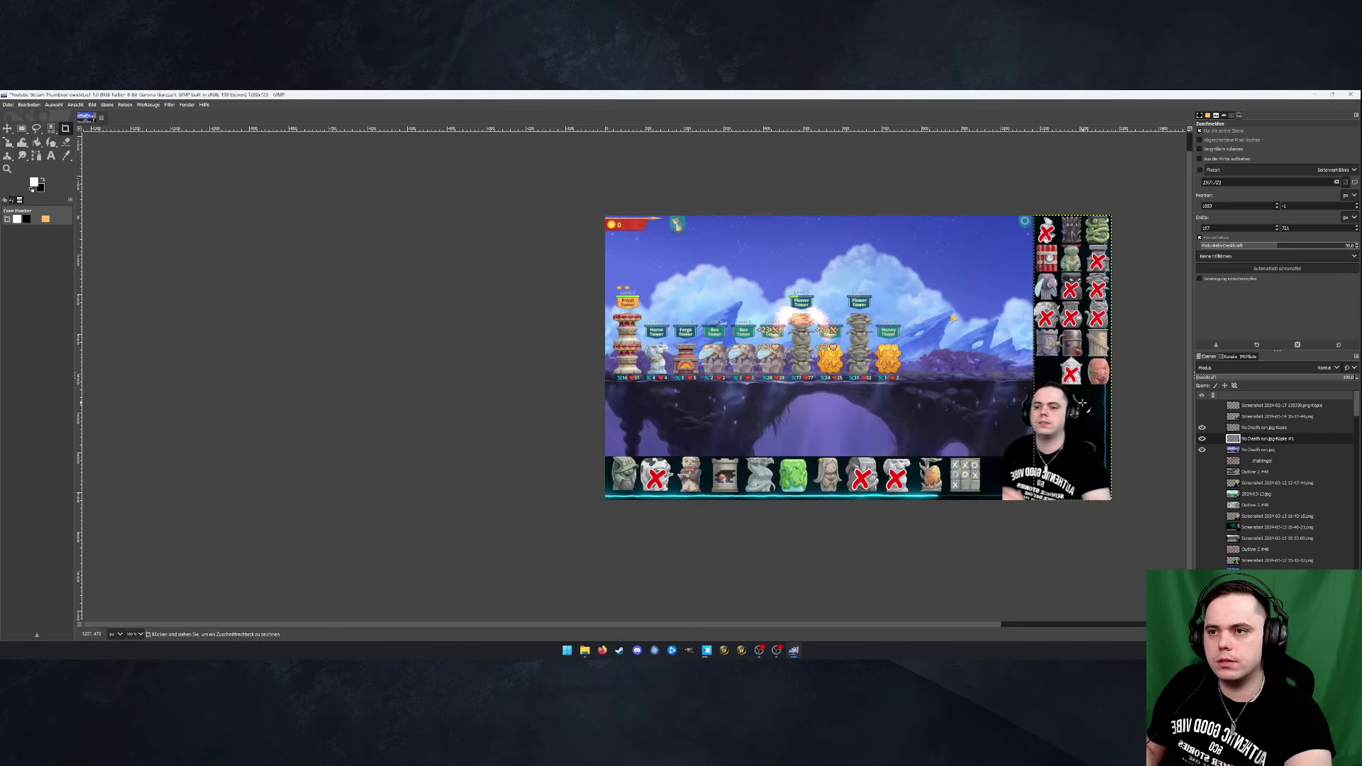
Scale the original No Death run layer up to about 1786 × 1005 px and move it to start at the canvas's upper-left corner
click(1235, 449)
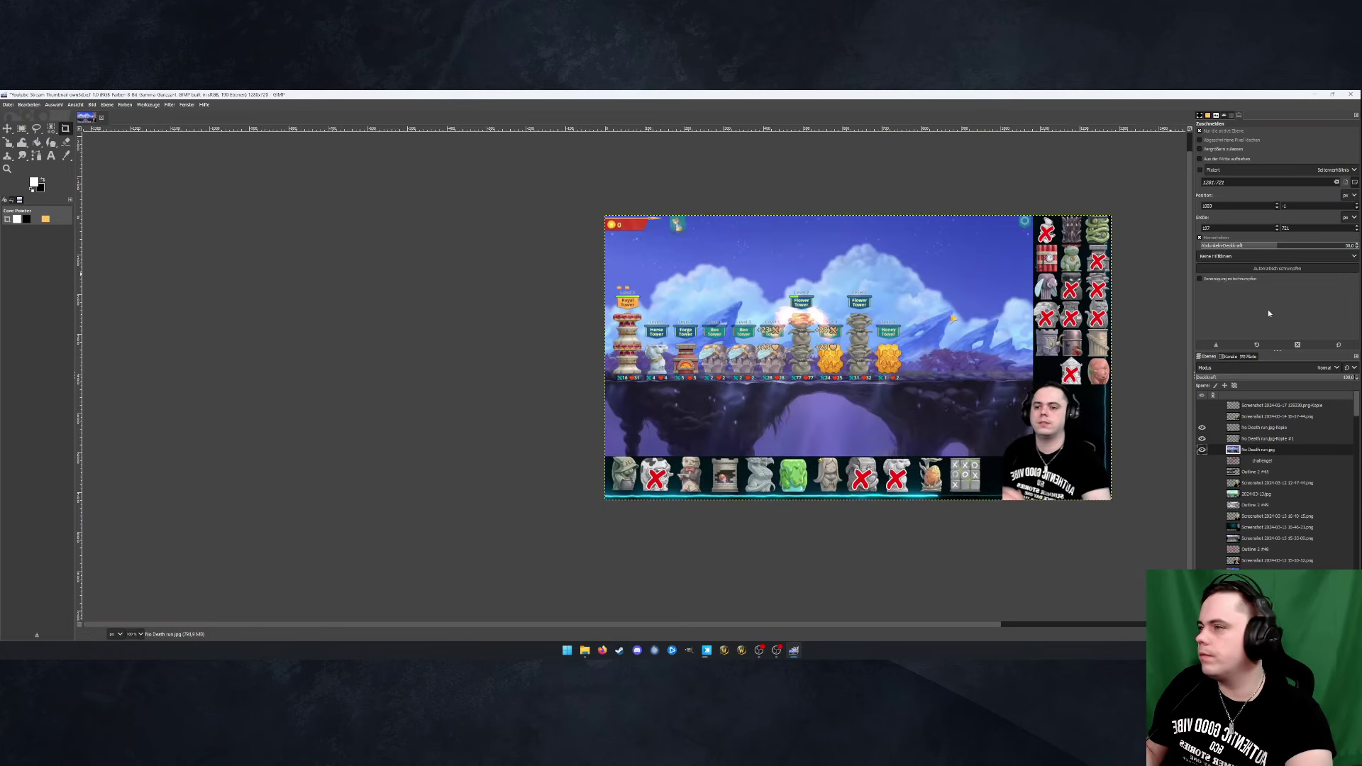
click(7, 142)
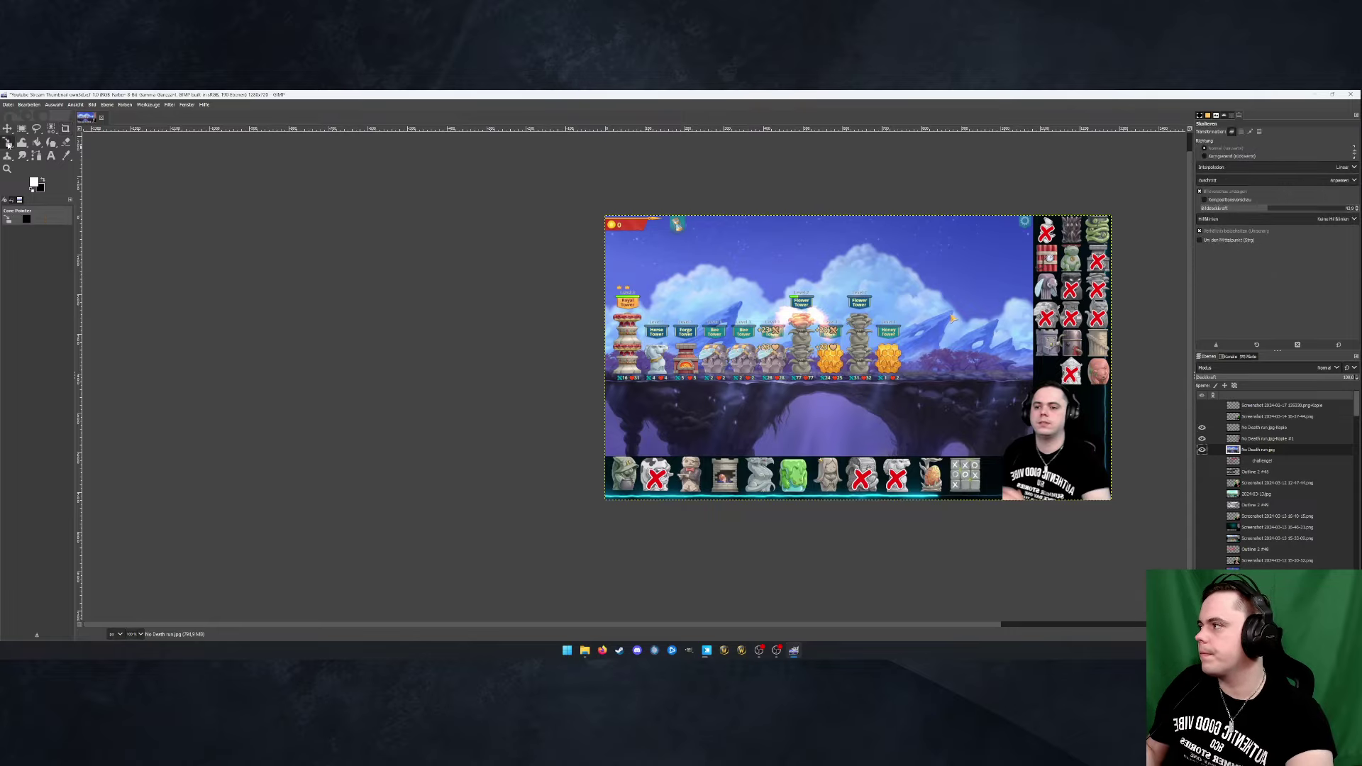
click(953, 320)
drag(1111, 216, 1357, 189)
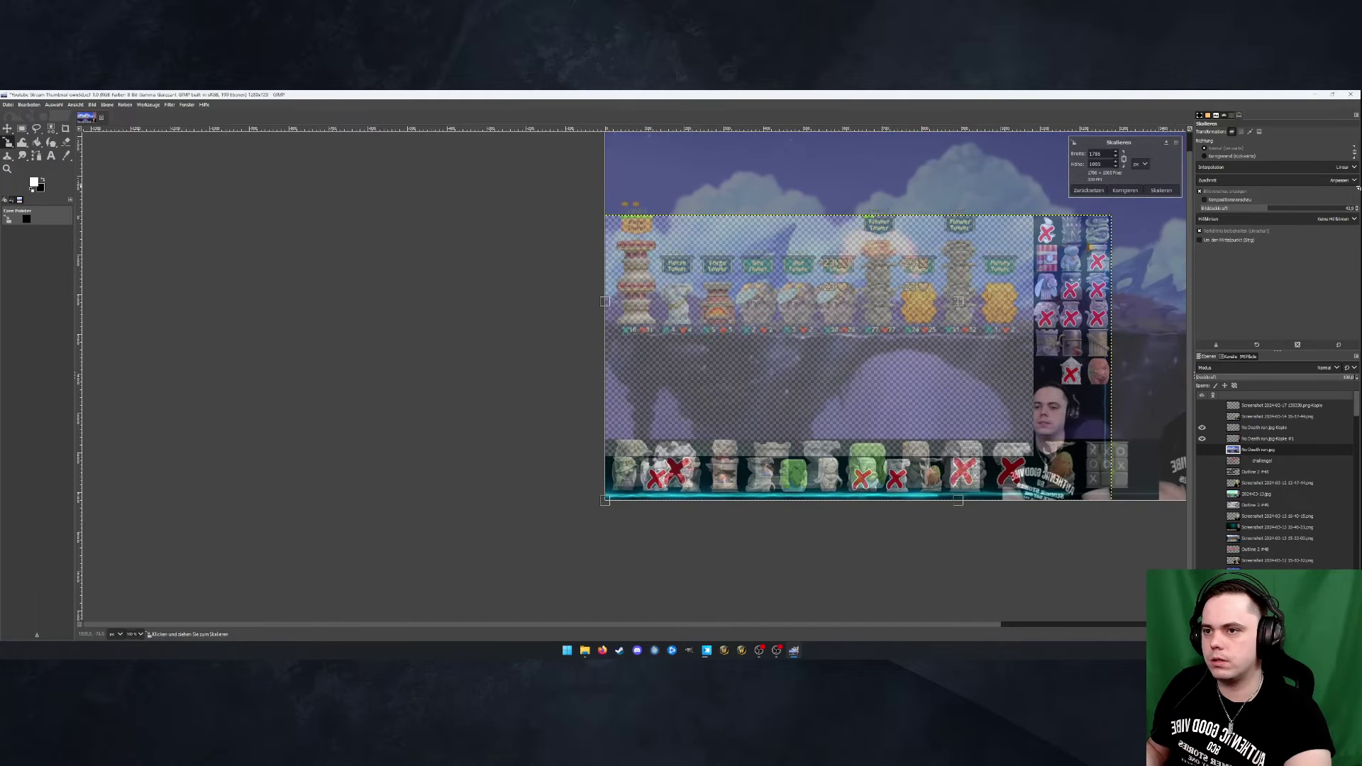
key(m)
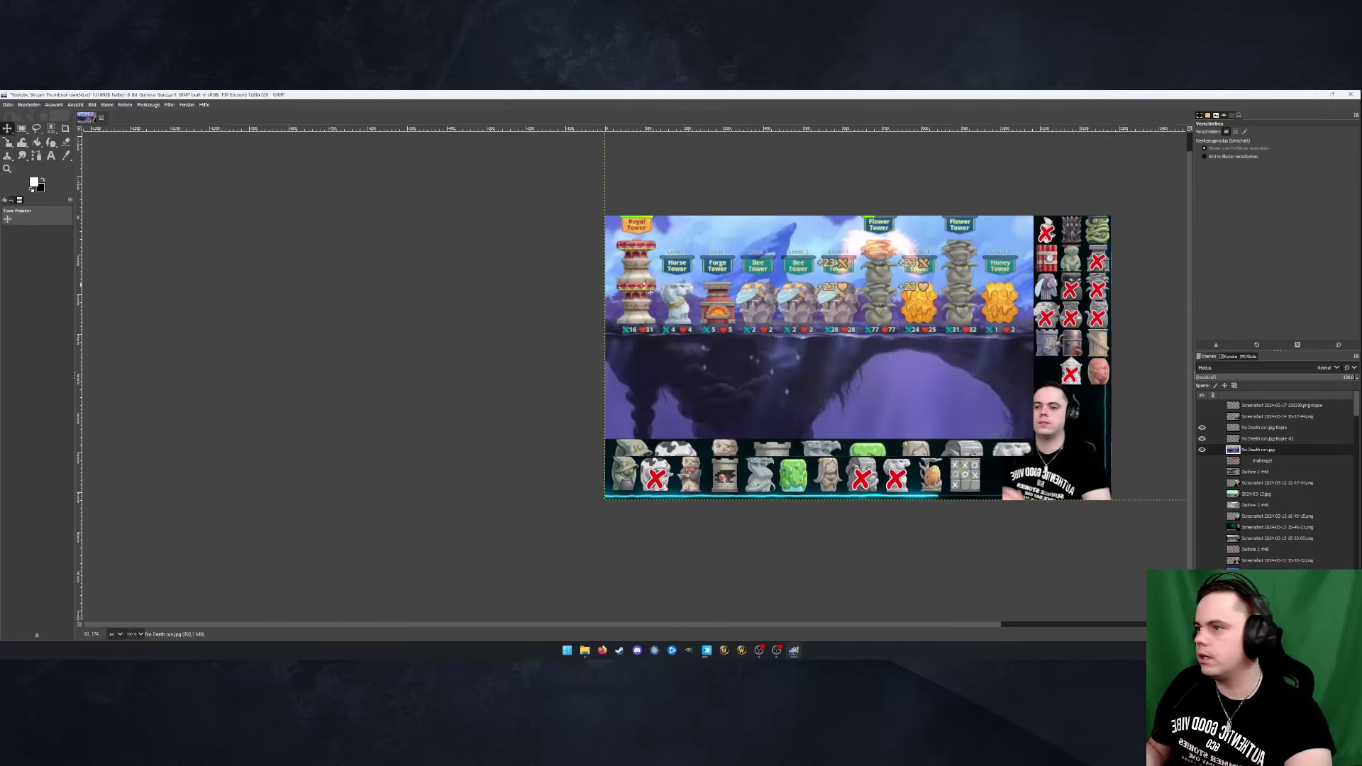
drag(761, 322, 754, 416)
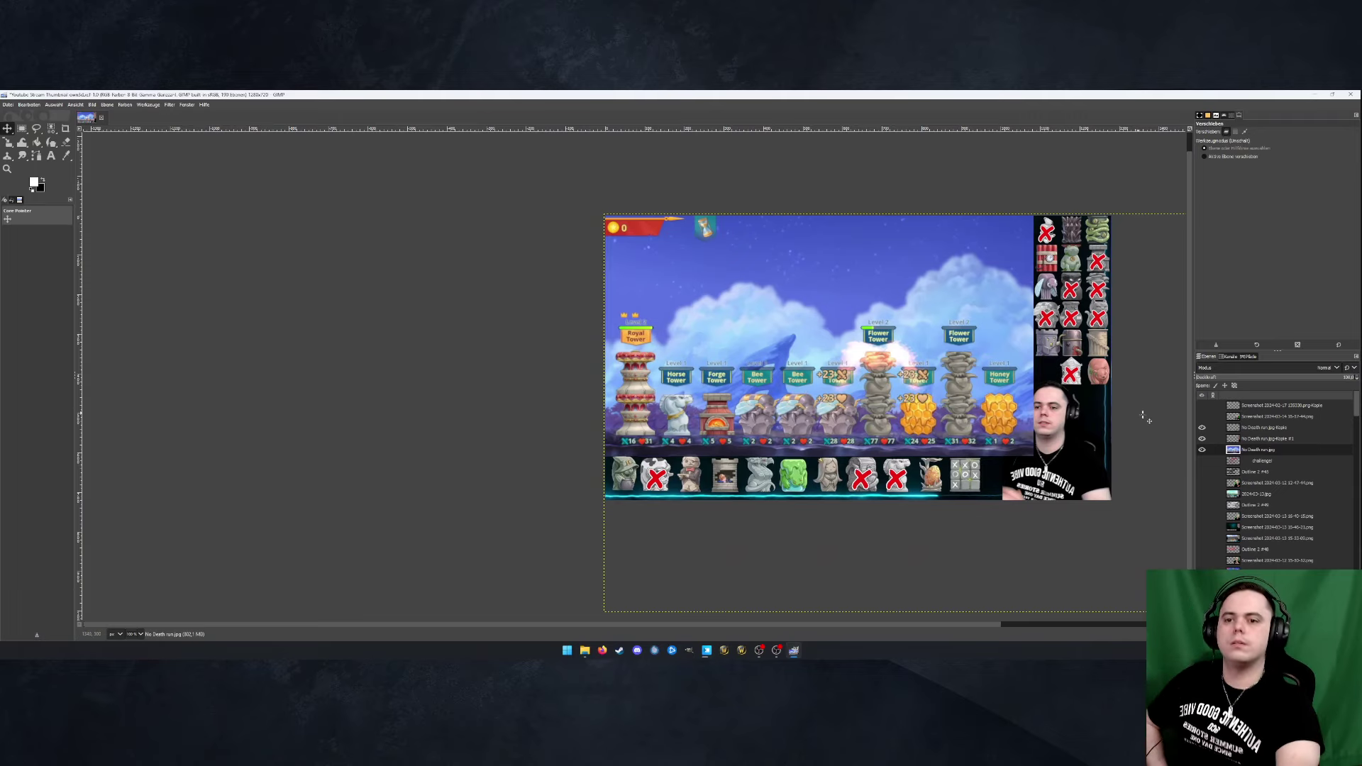
Show the person layer, scale it up to about 495 × 580 px and place it in the canvas's lower-right corner
click(1202, 416)
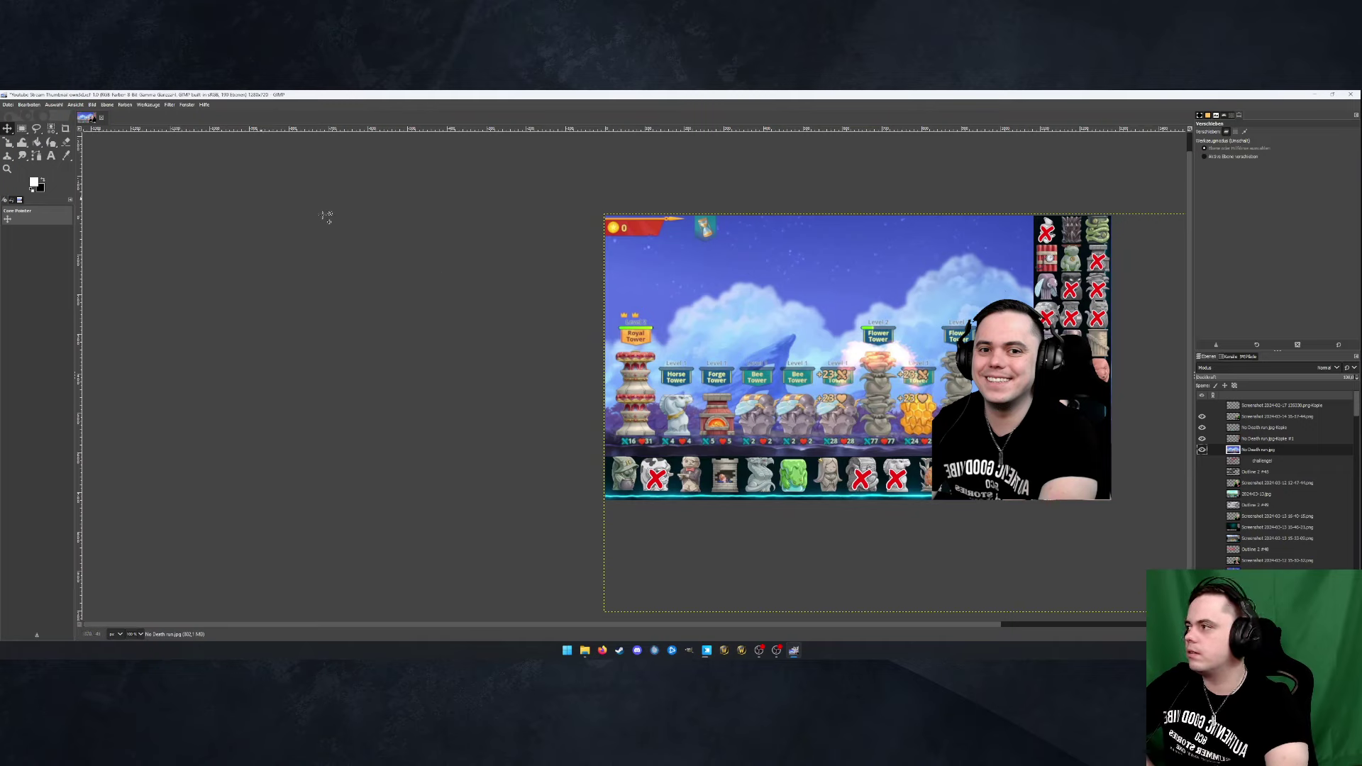
drag(1049, 483, 1093, 464)
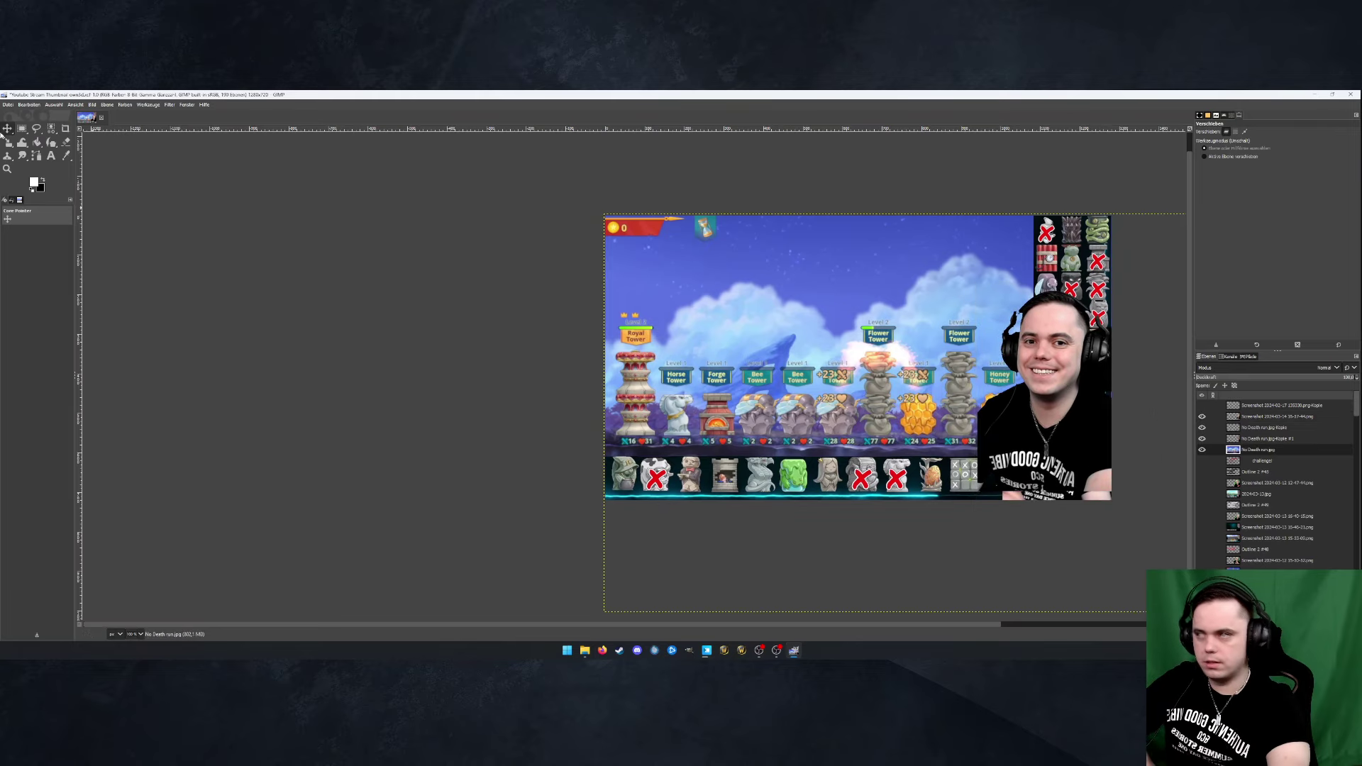
key(shift+s)
click(1051, 433)
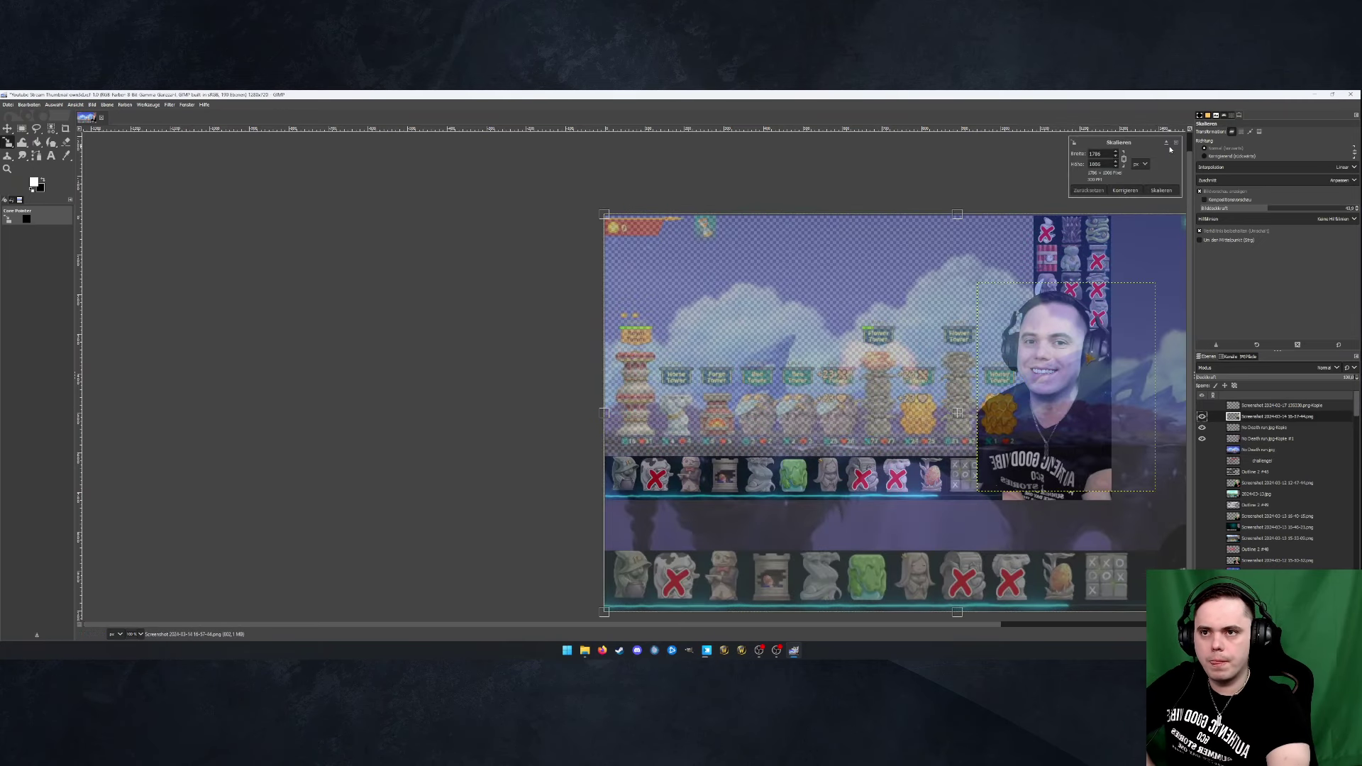
click(1161, 190)
click(1032, 459)
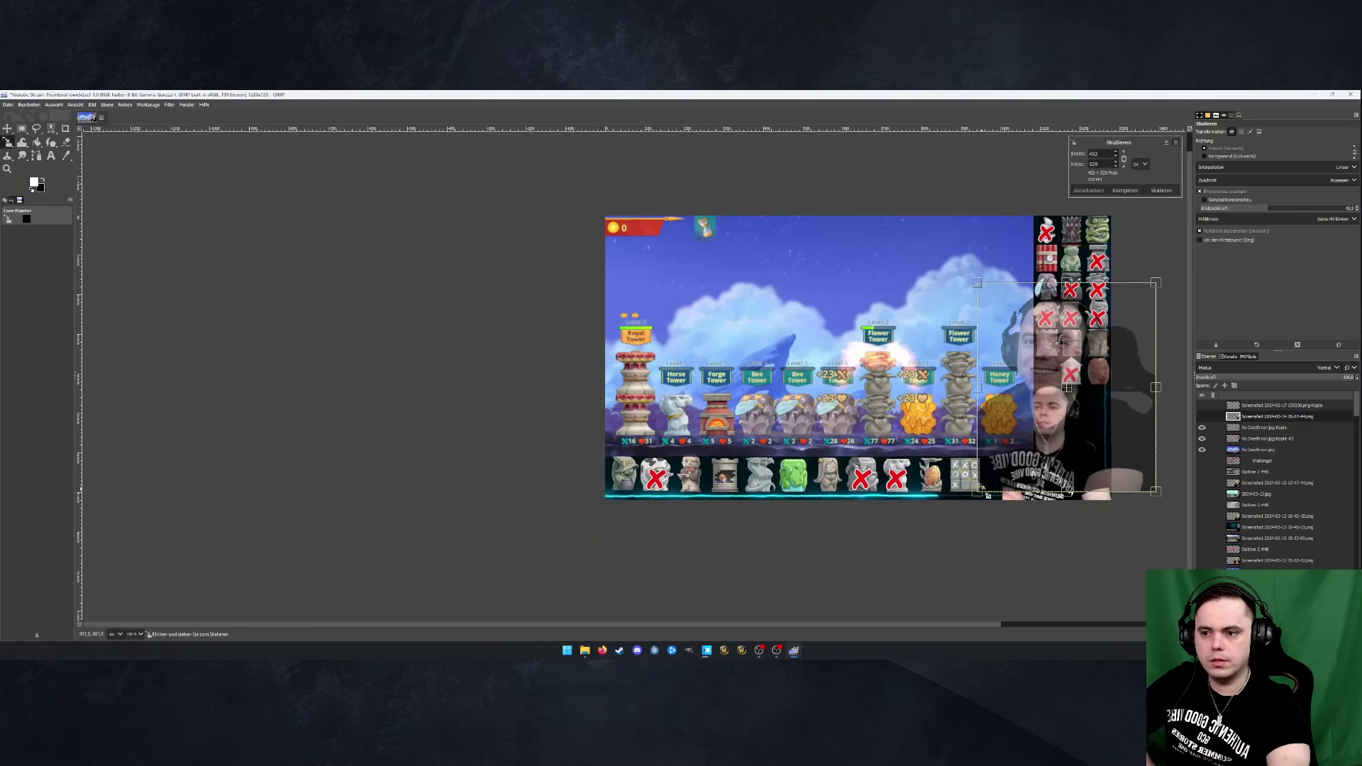
drag(988, 495, 967, 517)
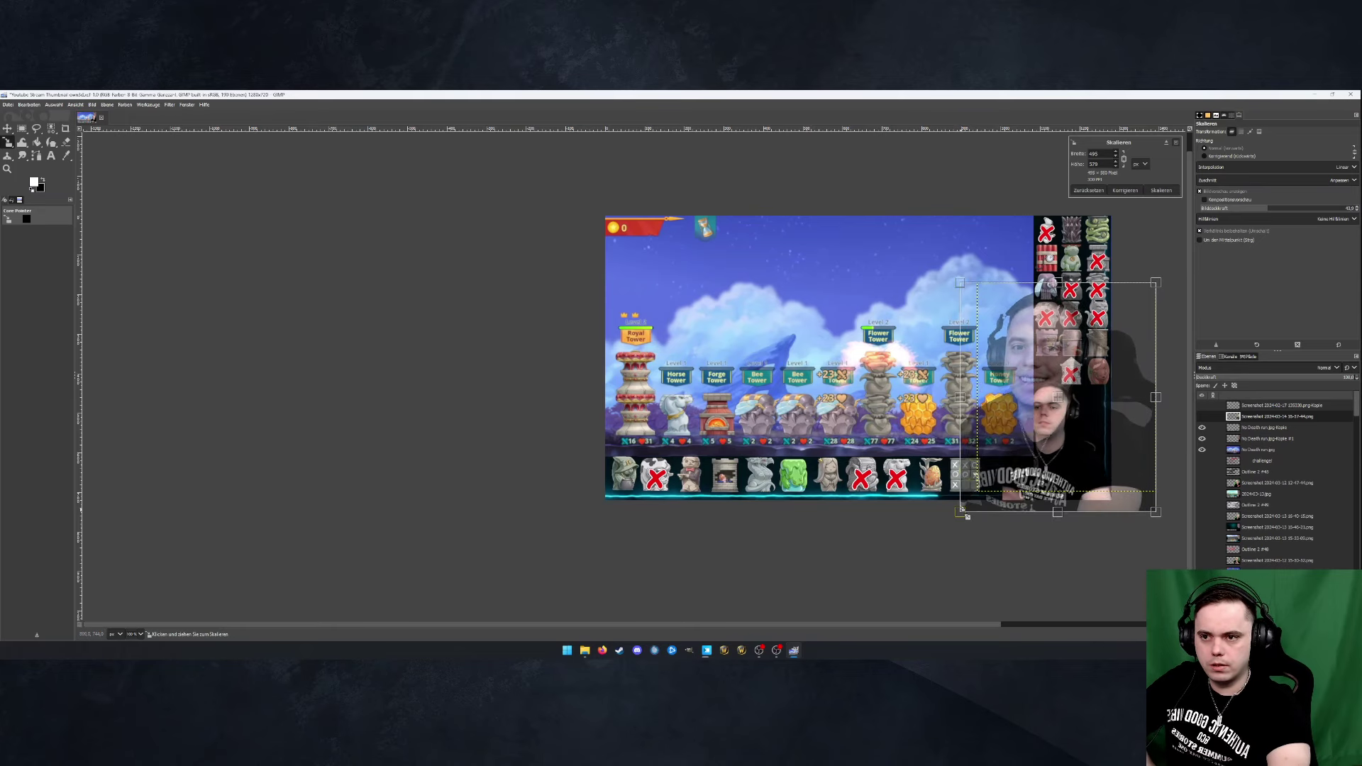
key(m)
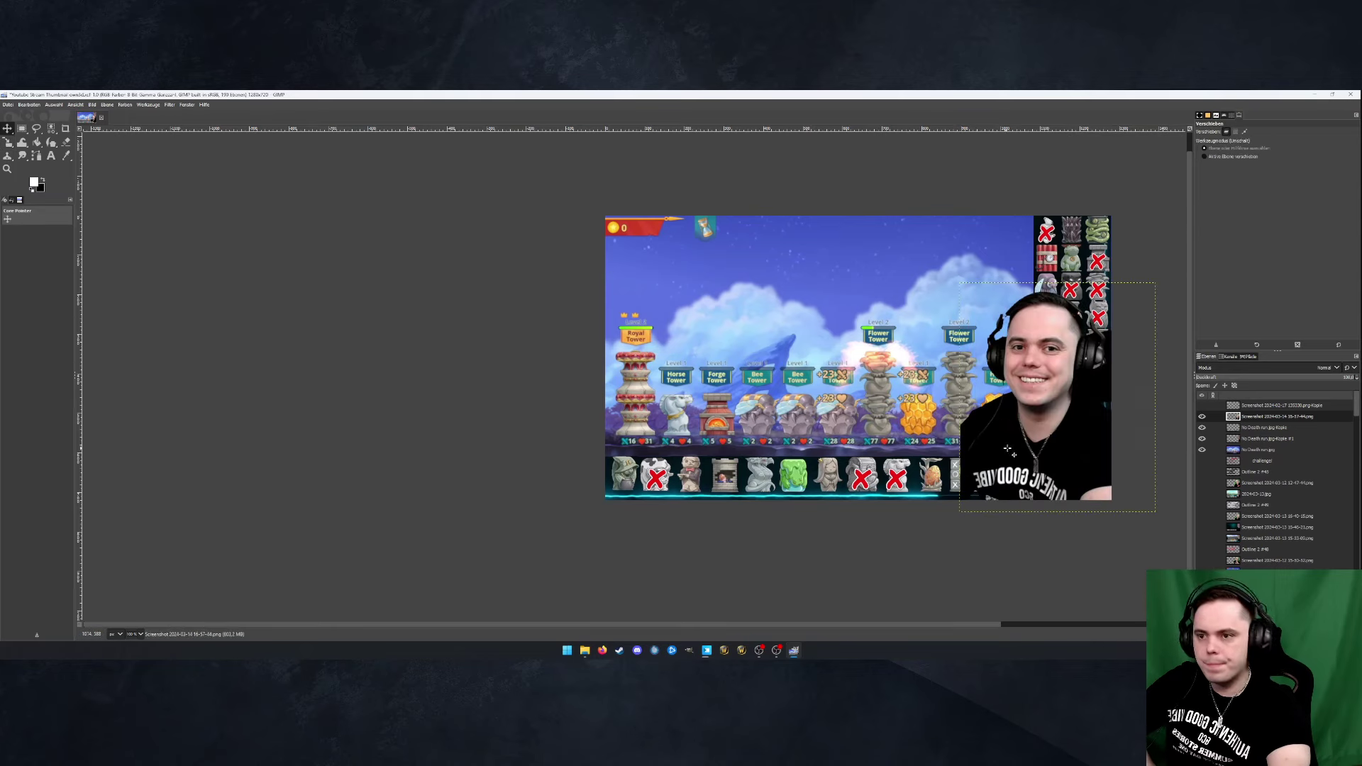
drag(1007, 448, 1025, 441)
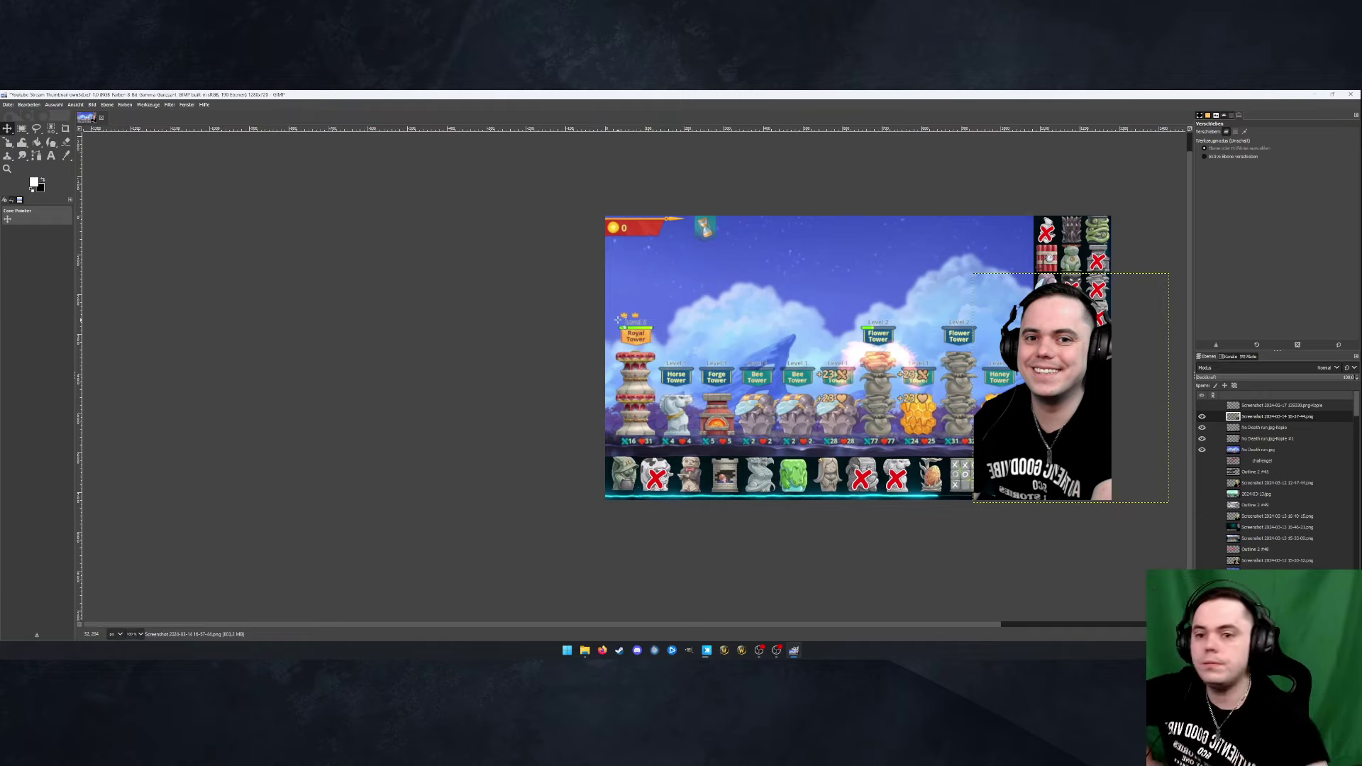
Show the Epic Auto Towers logo layer and move it along the canvas's upper edge to just beside the right-hand tower column
click(1202, 405)
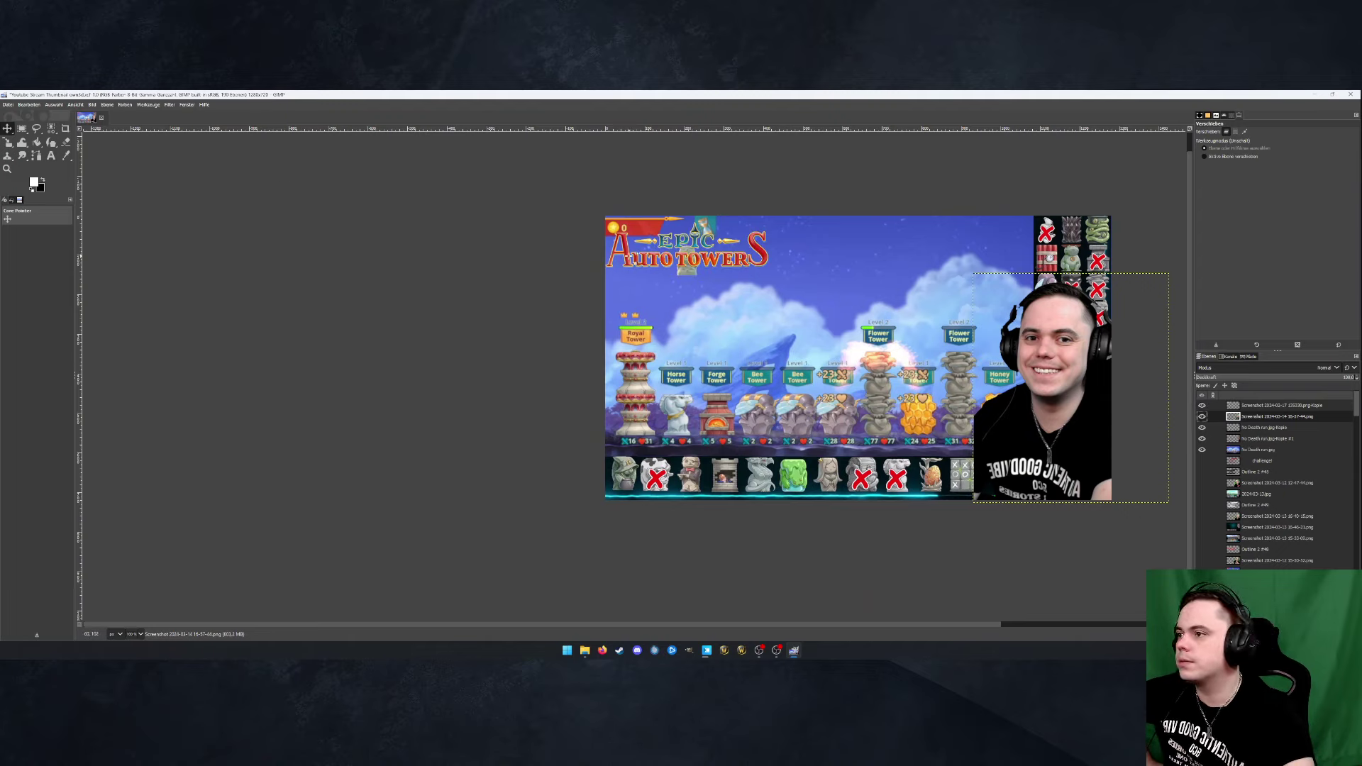
scroll(622, 247, up, 1)
click(631, 277)
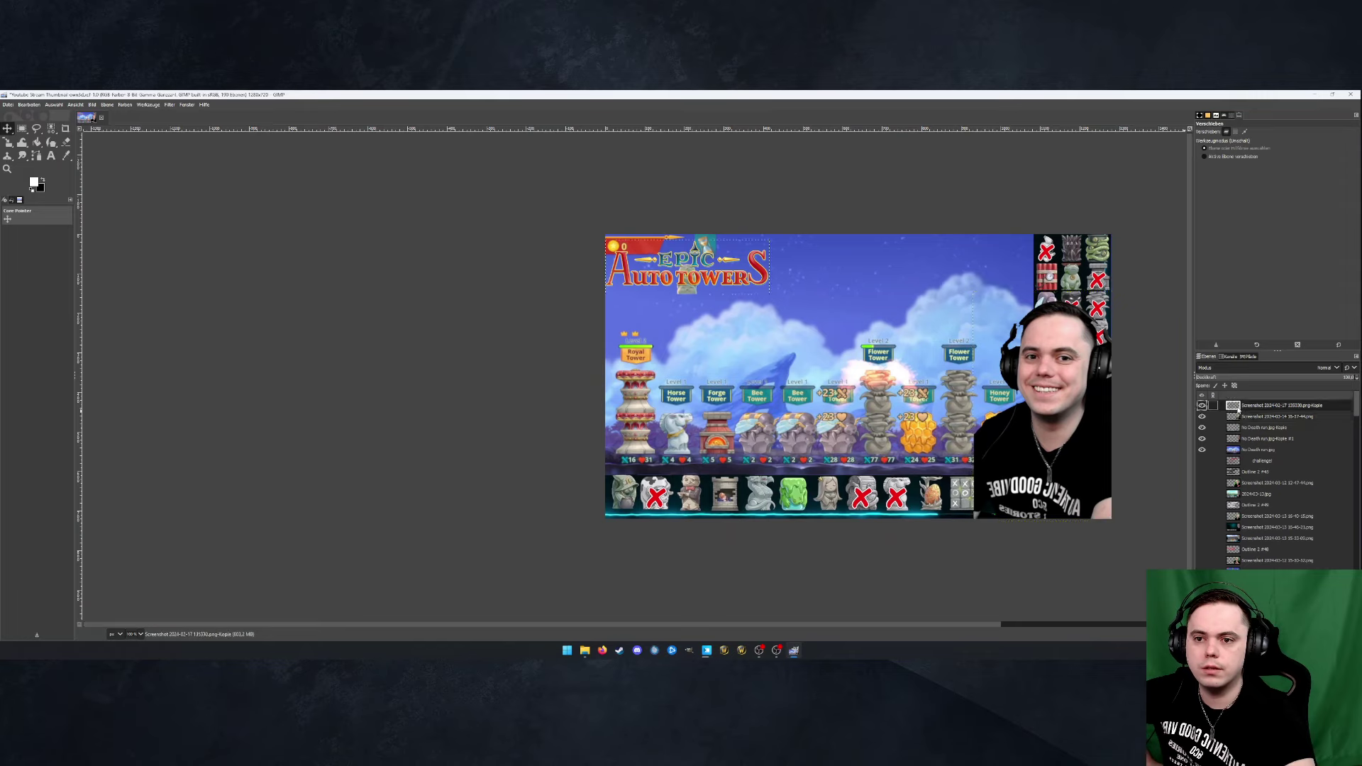
drag(690, 295, 954, 287)
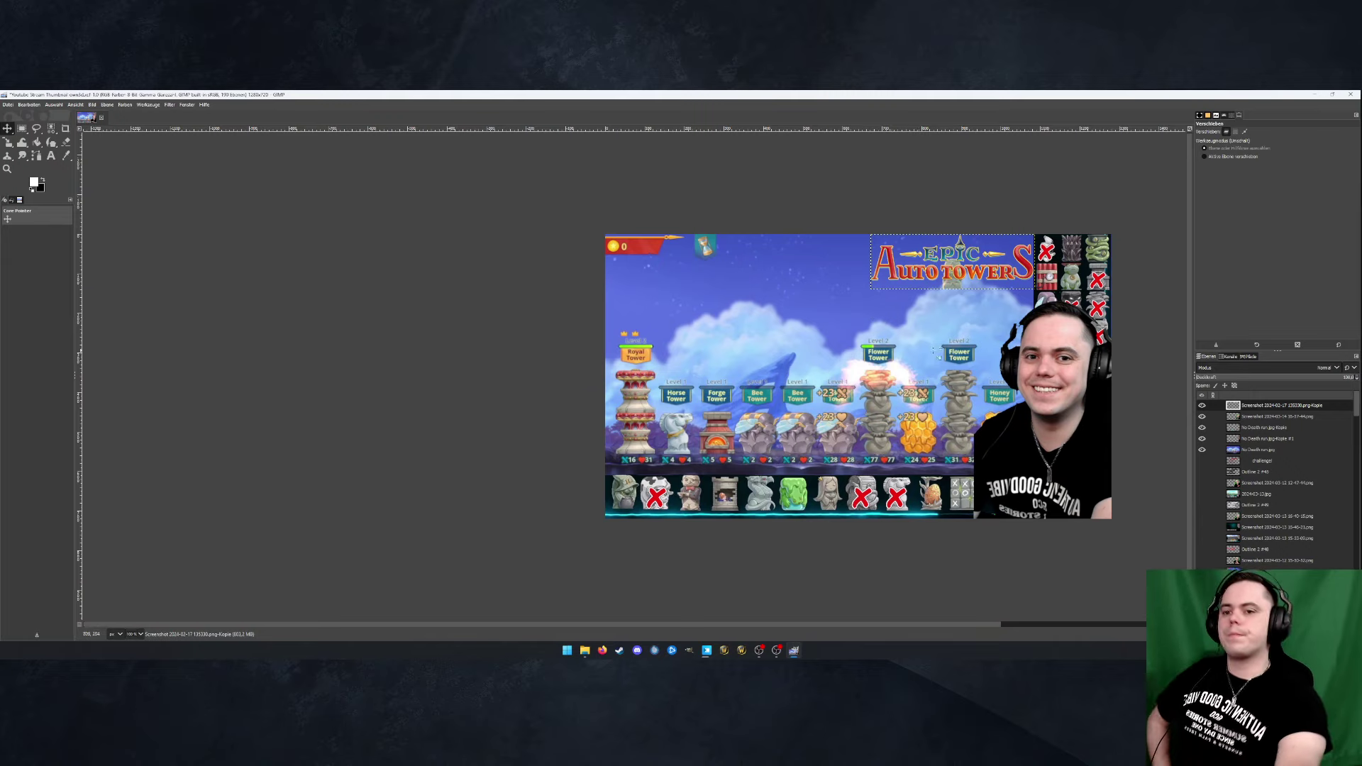
Make the enlarged No Death run layer the active layer
click(1234, 451)
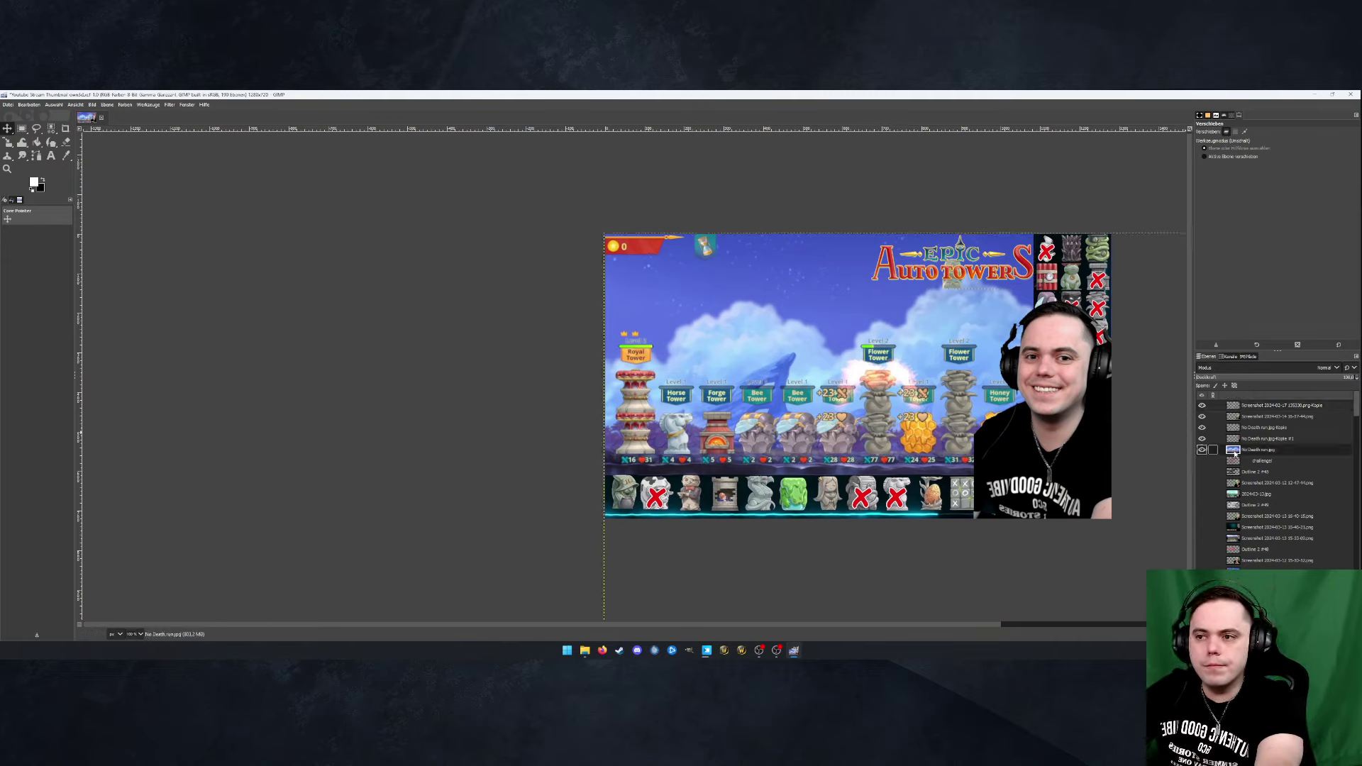